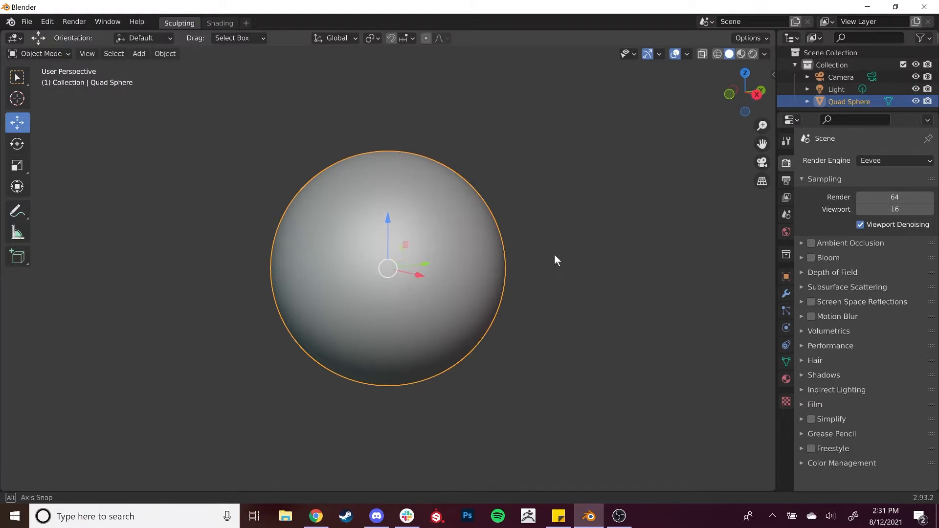
Step: Duplicate the quad sphere and place the copy well apart from the original along the Y axis as a spare
{"action": "scroll", "coordinate": [471, 291], "scroll_direction": "up", "scroll_amount": 4}
{"action": "middle_click_drag", "start_coordinate": [451, 321], "coordinate": [391, 323]}
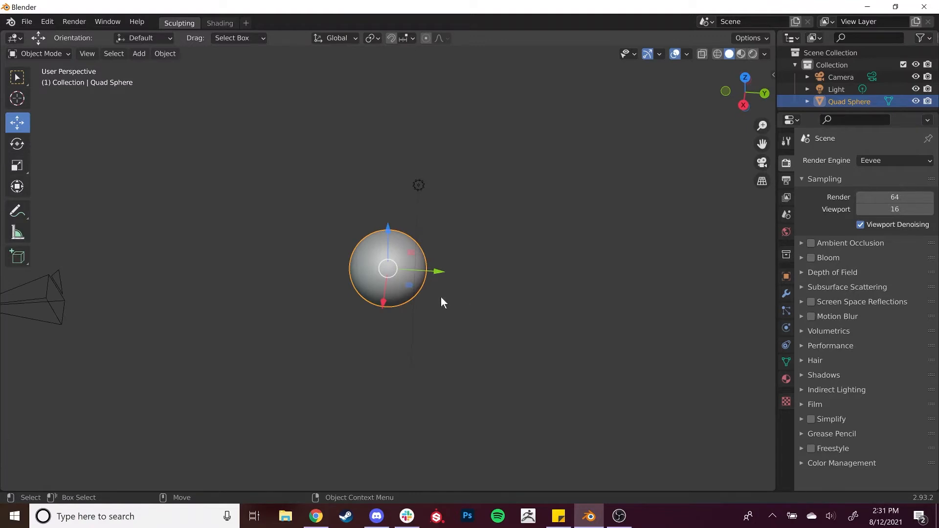
{"action": "key", "text": "shift+d"}
{"action": "left_click", "coordinate": [751, 312]}
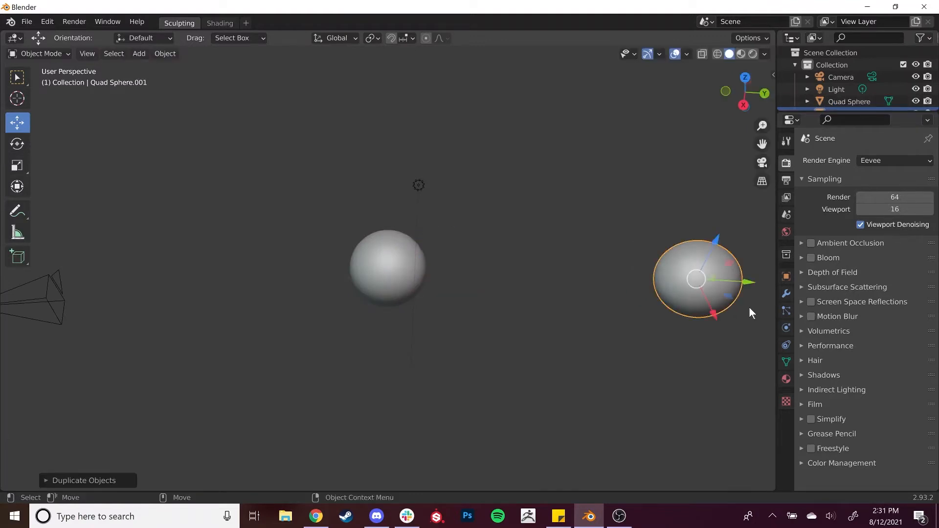
{"action": "left_click_drag", "start_coordinate": [752, 291], "coordinate": [782, 293]}
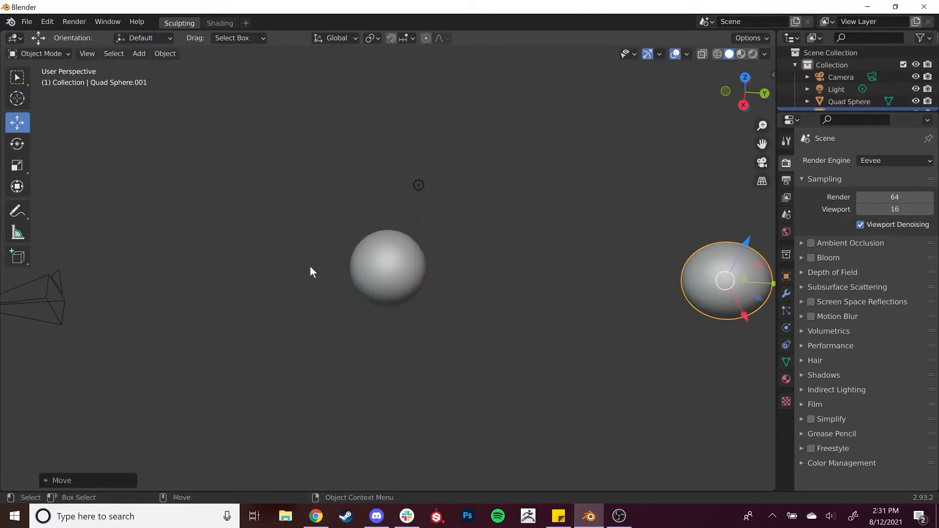
Step: Duplicate the original sphere and place the copy overlapping its upper front side as the frog's head
{"action": "middle_click_drag", "start_coordinate": [486, 280], "coordinate": [518, 266]}
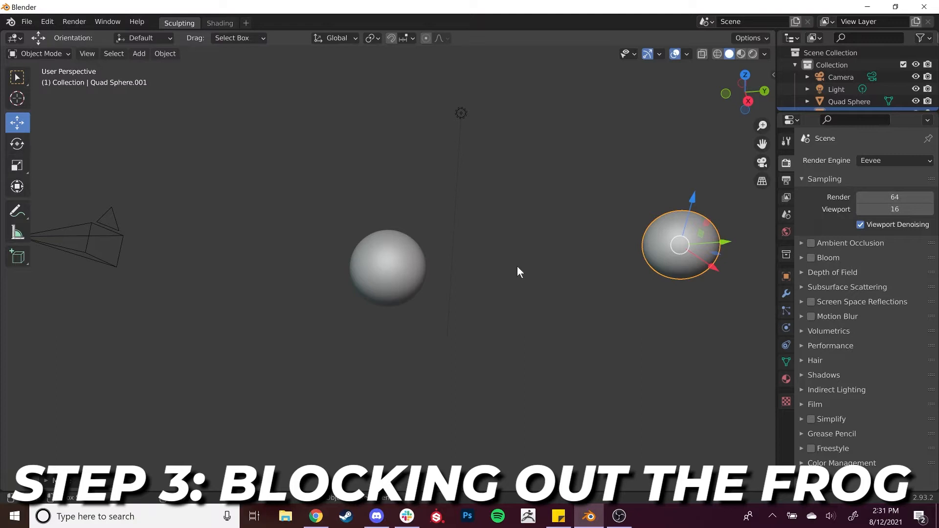
{"action": "left_click", "coordinate": [415, 253]}
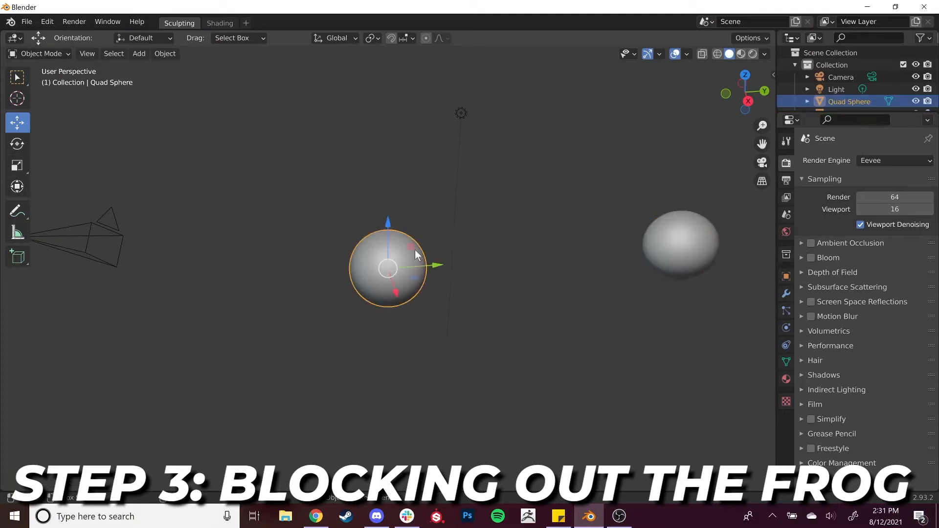
{"action": "scroll", "coordinate": [416, 323], "scroll_direction": "up", "scroll_amount": 5}
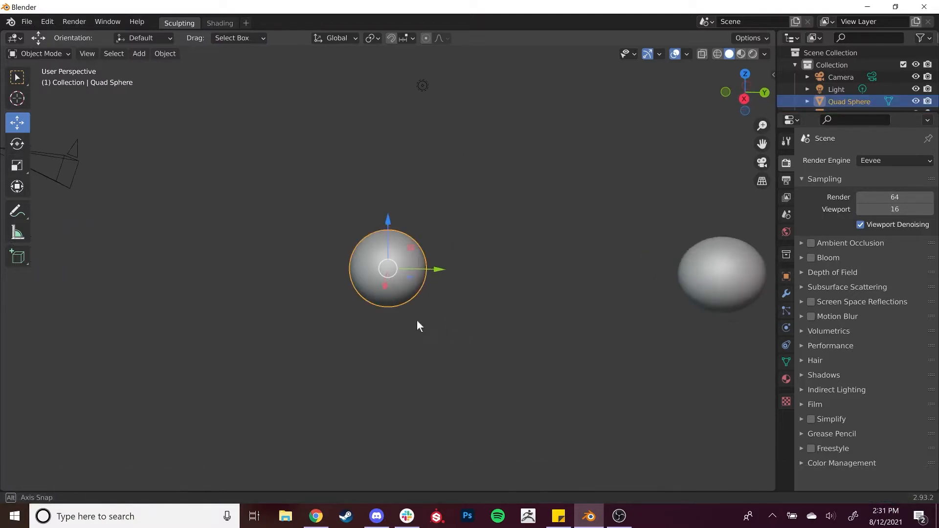
{"action": "middle_click_drag", "start_coordinate": [416, 325], "coordinate": [434, 318]}
{"action": "scroll", "coordinate": [434, 318], "scroll_direction": "down", "scroll_amount": 3}
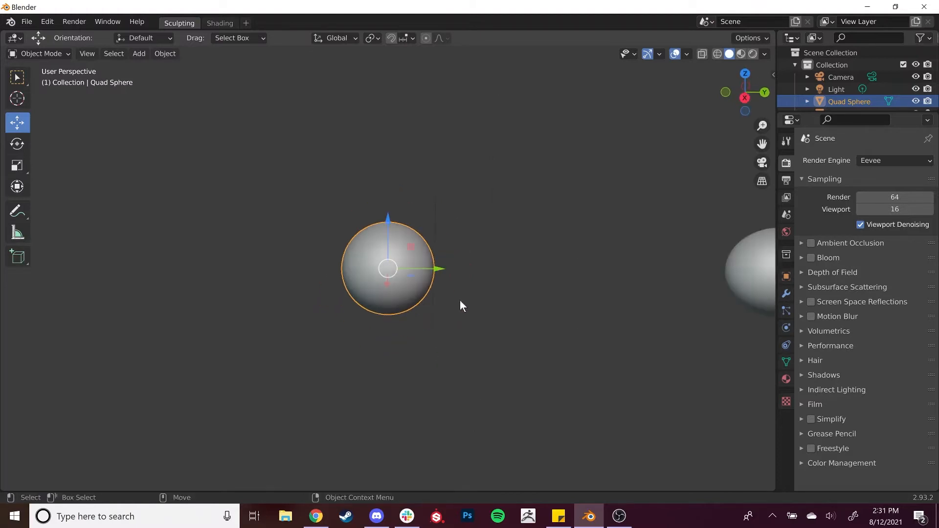
{"action": "key", "text": "shift+d"}
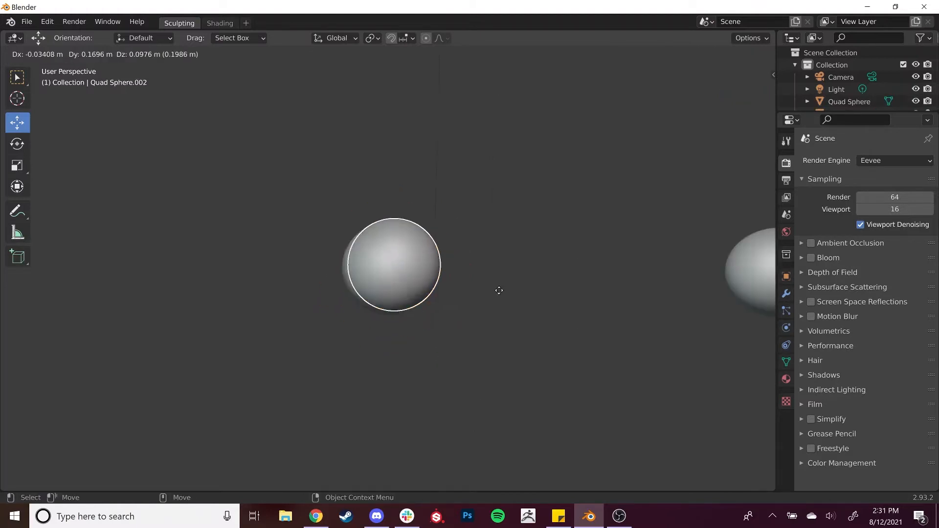
{"action": "left_click", "coordinate": [520, 269]}
{"action": "middle_click_drag", "start_coordinate": [481, 382], "coordinate": [442, 318]}
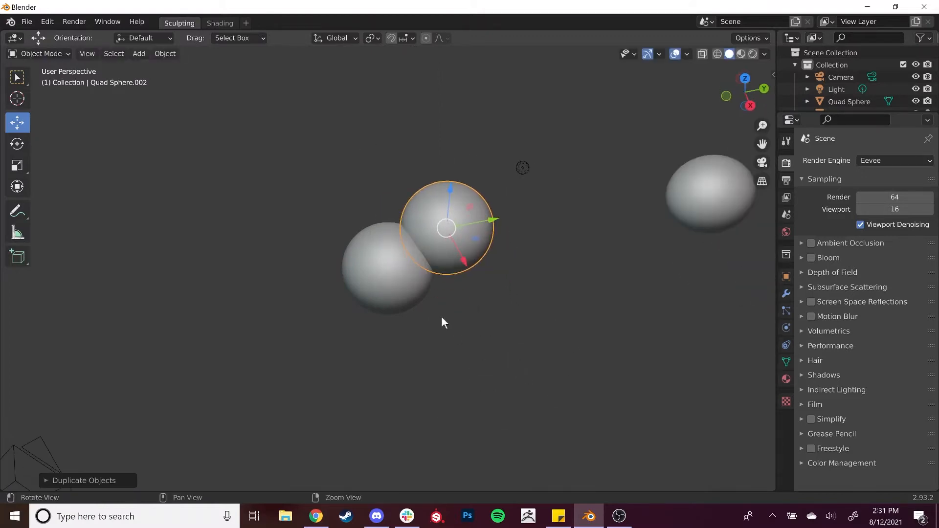
Step: Stretch the original sphere along the Y axis into an egg-shaped body
{"action": "left_click", "coordinate": [409, 287]}
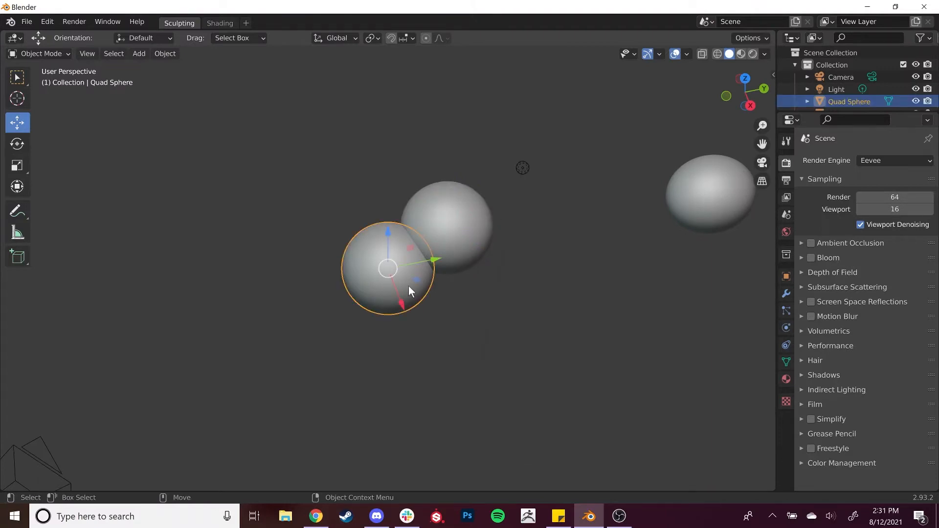
{"action": "key", "text": "r"}
{"action": "left_click_drag", "start_coordinate": [436, 247], "coordinate": [477, 310]}
{"action": "middle_click_drag", "start_coordinate": [477, 310], "coordinate": [452, 328]}
Step: Align the head sphere with the body along the X axis and shift it slightly forward along Y
{"action": "left_click", "coordinate": [465, 259]}
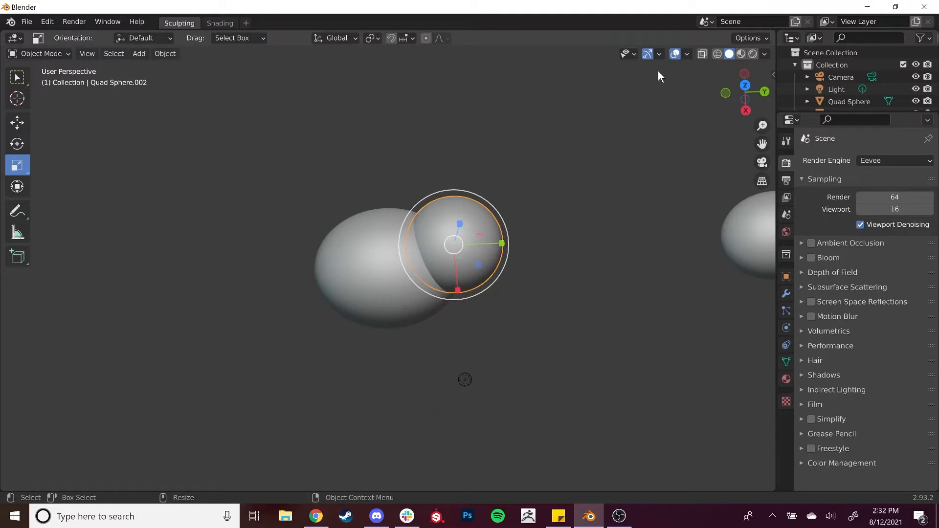
{"action": "key", "text": "shift+space"}
{"action": "key", "text": "g"}
{"action": "left_click_drag", "start_coordinate": [457, 290], "coordinate": [462, 311]}
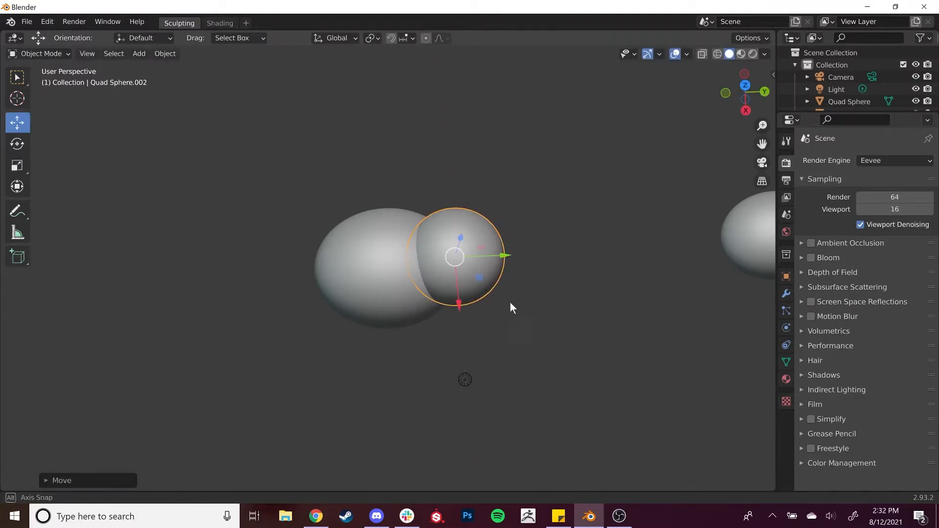
{"action": "left_click_drag", "start_coordinate": [501, 239], "coordinate": [519, 235]}
{"action": "middle_click_drag", "start_coordinate": [459, 300], "coordinate": [432, 295]}
Step: Scale the body slightly along the Z axis and deselect it
{"action": "left_click", "coordinate": [412, 274]}
{"action": "key", "text": "shift+space"}
{"action": "key", "text": "s"}
{"action": "mouse_move", "coordinate": [384, 225]}
{"action": "left_mouse_down"}
{"action": "mouse_move", "coordinate": [389, 232]}
{"action": "mouse_move", "coordinate": [387, 212]}
{"action": "left_mouse_up"}
{"action": "key", "text": "shift+space"}
{"action": "key", "text": "g"}
{"action": "left_click", "coordinate": [459, 315]}
{"action": "middle_click_drag", "start_coordinate": [439, 379], "coordinate": [518, 377]}
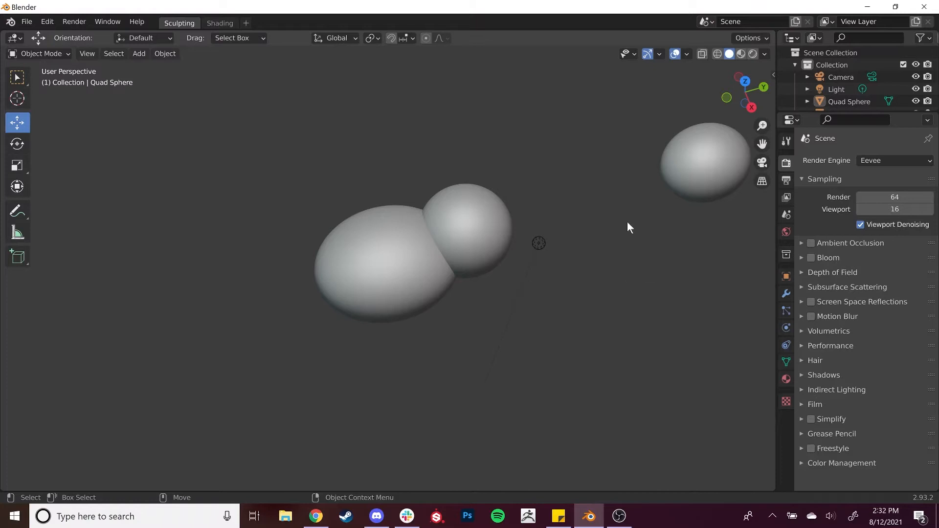
Step: Duplicate the spare sphere and place the copy beneath the front side of the body as the start of a front leg
{"action": "left_click", "coordinate": [704, 194]}
{"action": "middle_click_drag", "start_coordinate": [653, 251], "coordinate": [619, 246]}
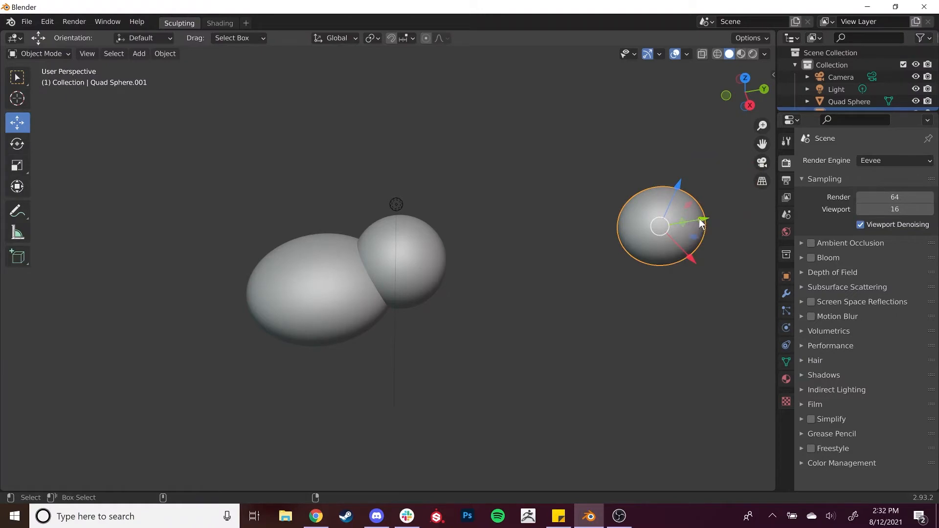
{"action": "key", "text": "shift+d"}
{"action": "left_click", "coordinate": [426, 318]}
{"action": "middle_click_drag", "start_coordinate": [474, 346], "coordinate": [367, 340]}
{"action": "left_click_drag", "start_coordinate": [366, 340], "coordinate": [308, 348]}
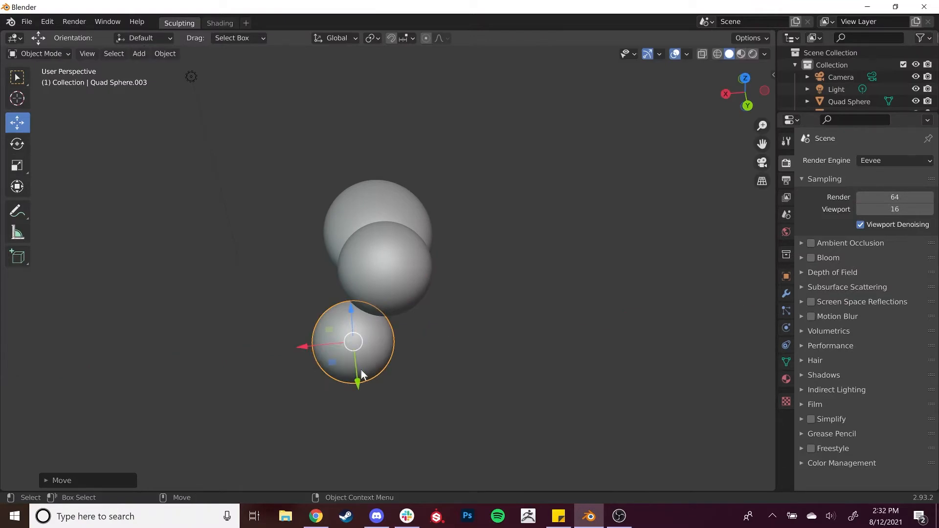
{"action": "middle_click_drag", "start_coordinate": [463, 365], "coordinate": [480, 371]}
{"action": "left_click_drag", "start_coordinate": [435, 388], "coordinate": [416, 382]}
{"action": "left_click_drag", "start_coordinate": [363, 335], "coordinate": [370, 280]}
Step: Scale the leg sphere down to a small ball and stretch it along the Z axis into a long ellipsoid
{"action": "key", "text": "shift+space"}
{"action": "key", "text": "s"}
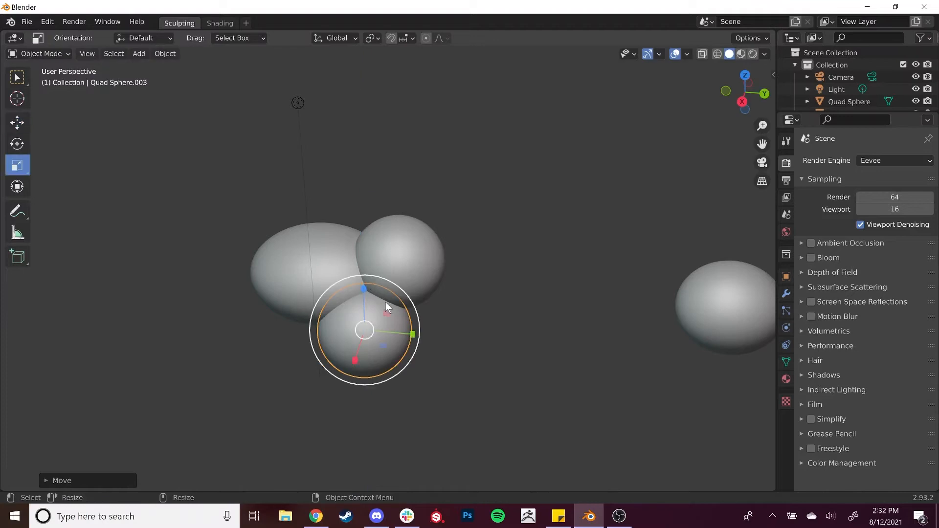
{"action": "left_click_drag", "start_coordinate": [409, 312], "coordinate": [370, 325]}
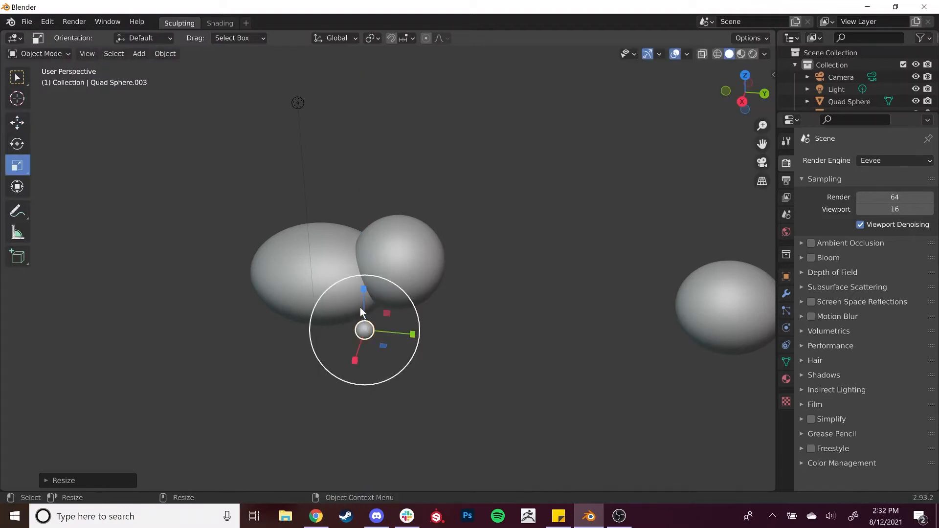
{"action": "left_click_drag", "start_coordinate": [364, 289], "coordinate": [367, 235]}
Step: Tilt the leg ellipsoid so its lower end points forward and shift it below the body
{"action": "key", "text": "w"}
{"action": "key", "text": "shift+space"}
{"action": "key", "text": "r"}
{"action": "left_click_drag", "start_coordinate": [381, 297], "coordinate": [365, 288]}
{"action": "key", "text": "w"}
{"action": "left_click_drag", "start_coordinate": [406, 332], "coordinate": [413, 366]}
{"action": "middle_click_drag", "start_coordinate": [414, 366], "coordinate": [370, 288]}
Step: Move the front leg along the X and Z axes to the side of the body
{"action": "key", "text": "g"}
{"action": "key", "text": "x"}
{"action": "left_click", "coordinate": [284, 314]}
{"action": "key", "text": "g"}
{"action": "key", "text": "z"}
{"action": "left_click", "coordinate": [371, 279]}
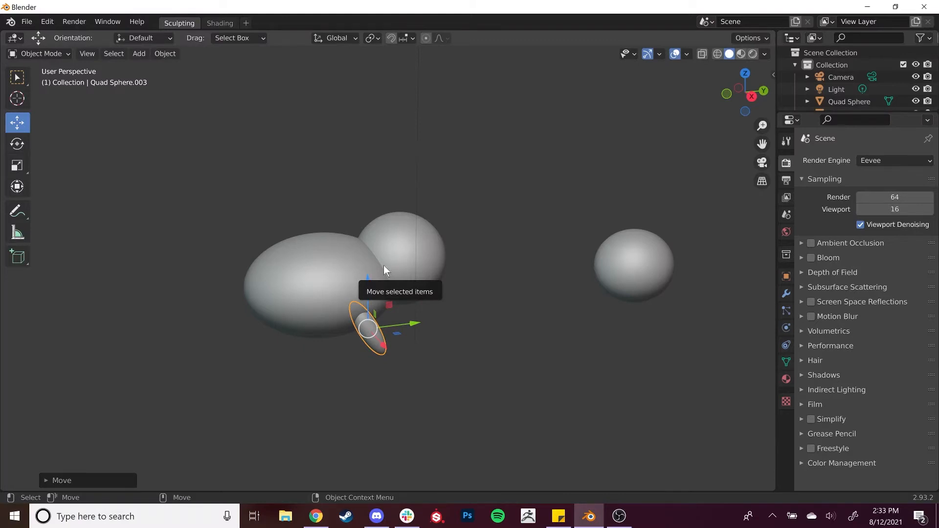
Step: Refine the upper front leg's rotation, length and position so its top end meets the side of the body
{"action": "left_click_drag", "start_coordinate": [434, 305], "coordinate": [391, 274], "text": "alt"}
{"action": "key", "text": "e"}
{"action": "key", "text": "ctrl+z"}
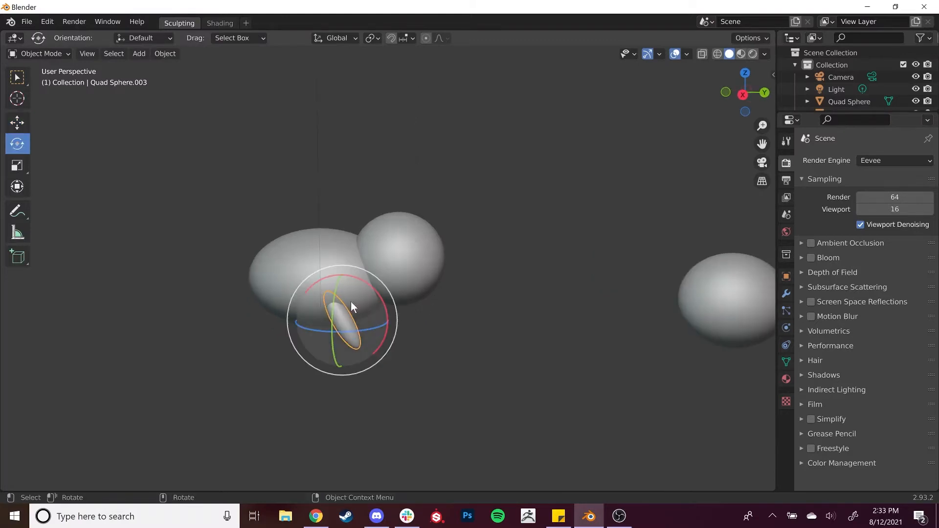
{"action": "left_click_drag", "start_coordinate": [336, 286], "coordinate": [400, 327]}
{"action": "key", "text": "r"}
{"action": "key", "text": "w"}
{"action": "middle_click_drag", "start_coordinate": [369, 406], "coordinate": [480, 384]}
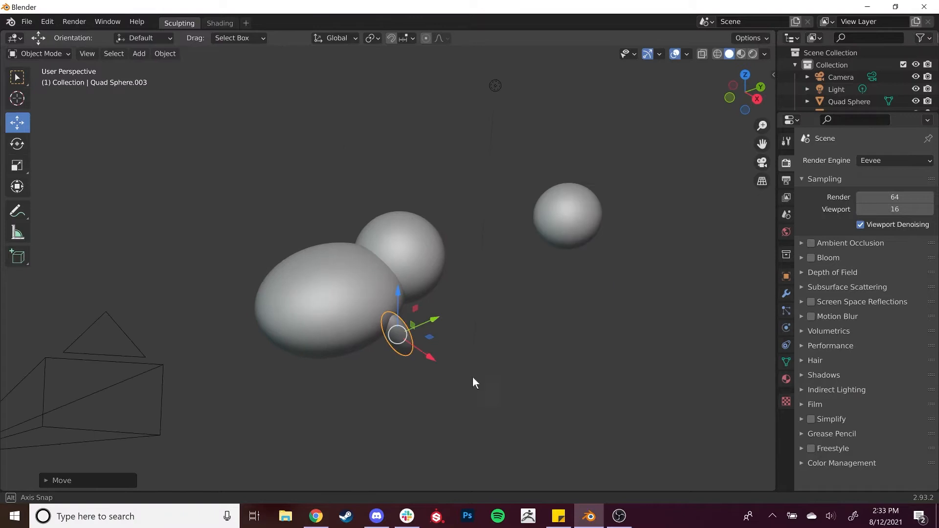
{"action": "key", "text": "e"}
{"action": "left_click_drag", "start_coordinate": [426, 338], "coordinate": [453, 332]}
{"action": "middle_click_drag", "start_coordinate": [453, 333], "coordinate": [356, 342]}
{"action": "left_click", "coordinate": [355, 345]}
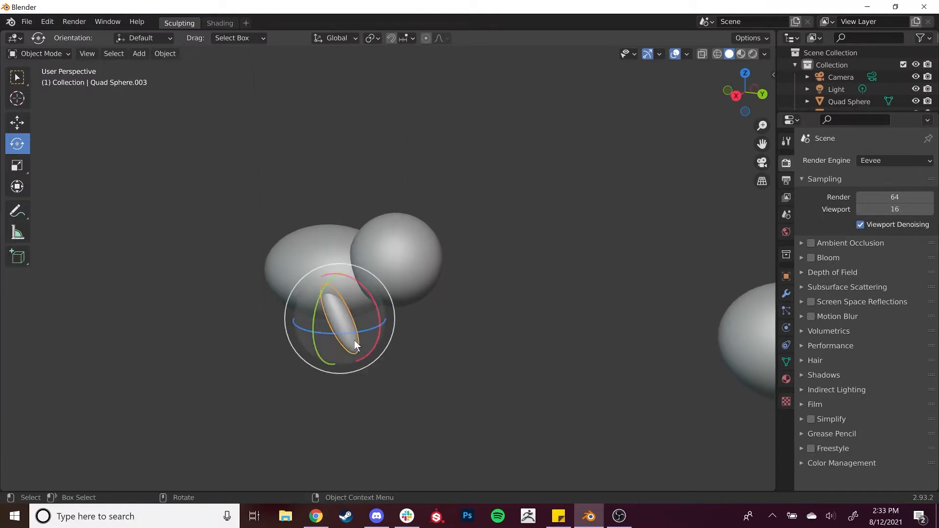
Step: Duplicate the upper front leg and rotate the copy nearly horizontal at its lower end to form the lower leg
{"action": "key", "text": "shift+d"}
{"action": "right_click", "coordinate": [354, 340]}
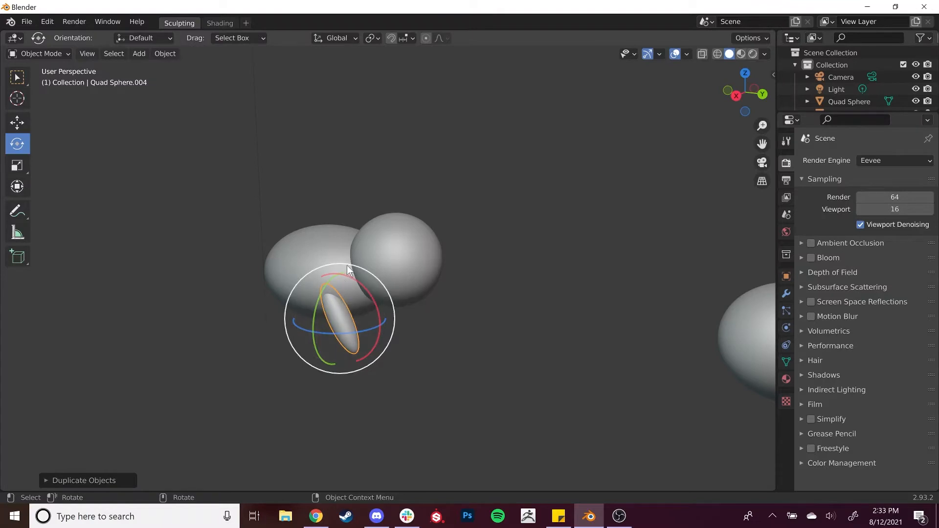
{"action": "mouse_move", "coordinate": [366, 289]}
{"action": "left_mouse_down"}
{"action": "mouse_move", "coordinate": [350, 266]}
{"action": "mouse_move", "coordinate": [368, 321]}
{"action": "mouse_move", "coordinate": [403, 359]}
{"action": "mouse_move", "coordinate": [382, 296]}
{"action": "left_mouse_up"}
{"action": "key", "text": "r"}
{"action": "key", "text": "w"}
{"action": "key", "text": "e"}
{"action": "middle_click_drag", "start_coordinate": [387, 306], "coordinate": [447, 352]}
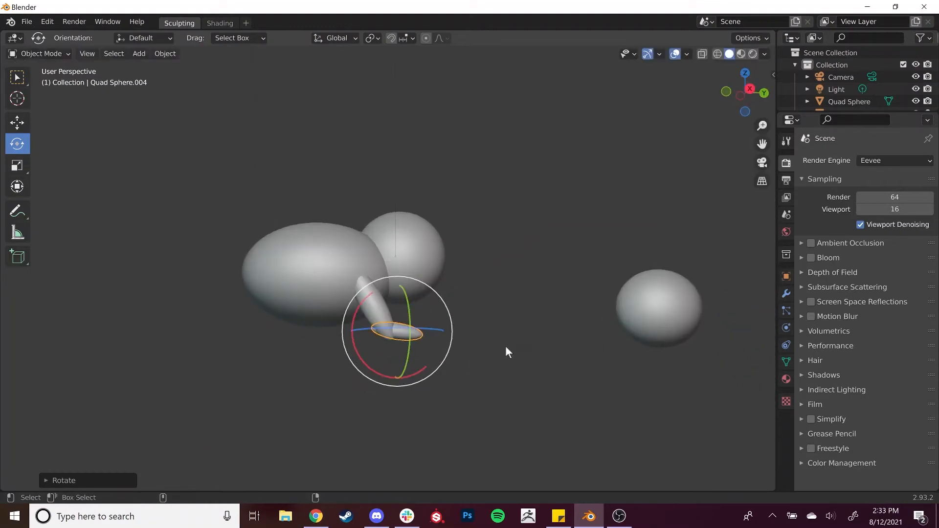
Step: Reposition the lower leg segment so it joins the lower end of the upper front leg
{"action": "scroll", "coordinate": [513, 387], "scroll_direction": "up", "scroll_amount": 5}
{"action": "middle_click_drag", "start_coordinate": [507, 389], "coordinate": [423, 265], "text": "alt"}
{"action": "key", "text": "w"}
{"action": "left_click_drag", "start_coordinate": [388, 330], "coordinate": [386, 326]}
{"action": "left_click_drag", "start_coordinate": [365, 279], "coordinate": [362, 290]}
{"action": "left_click_drag", "start_coordinate": [411, 336], "coordinate": [418, 335]}
{"action": "middle_click_drag", "start_coordinate": [388, 413], "coordinate": [269, 459]}
Step: Scale the lower leg segment along its axes so its thickness matches the upper front leg
{"action": "key", "text": "r"}
{"action": "left_click_drag", "start_coordinate": [278, 327], "coordinate": [300, 316]}
{"action": "middle_click_drag", "start_coordinate": [216, 356], "coordinate": [240, 398]}
{"action": "key", "text": "s"}
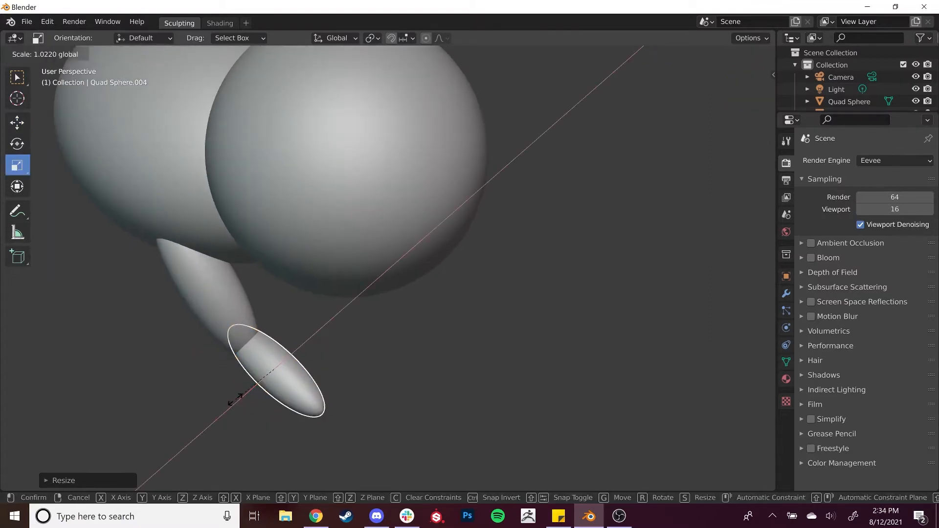
{"action": "left_click", "coordinate": [228, 400]}
{"action": "mouse_move", "coordinate": [148, 398]}
{"action": "middle_mouse_down"}
{"action": "mouse_move", "coordinate": [245, 314]}
{"action": "mouse_move", "coordinate": [292, 307]}
{"action": "mouse_move", "coordinate": [230, 356]}
{"action": "mouse_move", "coordinate": [180, 314]}
{"action": "mouse_move", "coordinate": [132, 358]}
{"action": "mouse_move", "coordinate": [128, 333]}
{"action": "mouse_move", "coordinate": [287, 360]}
{"action": "mouse_move", "coordinate": [164, 377]}
{"action": "mouse_move", "coordinate": [227, 338]}
{"action": "middle_mouse_up"}
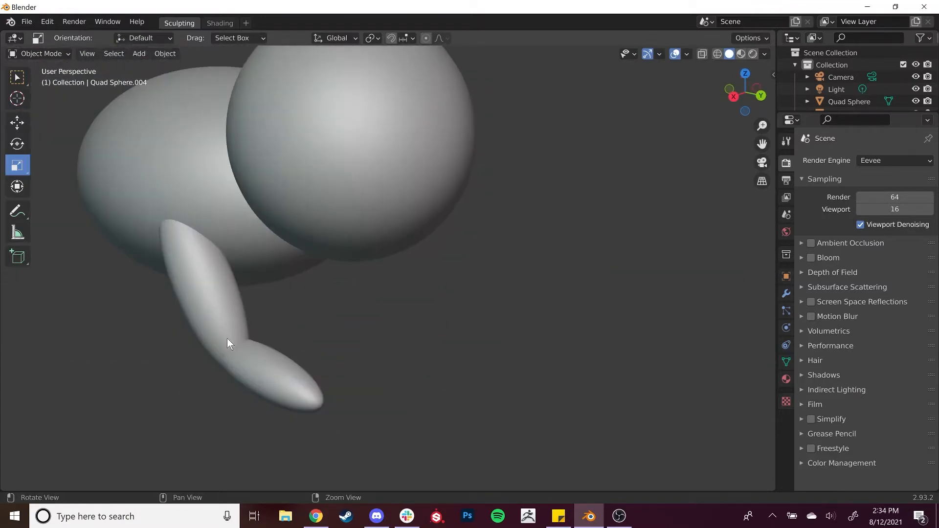
{"action": "scroll", "coordinate": [343, 315], "scroll_direction": "down", "scroll_amount": 5}
{"action": "middle_click_drag", "start_coordinate": [357, 314], "coordinate": [359, 352]}
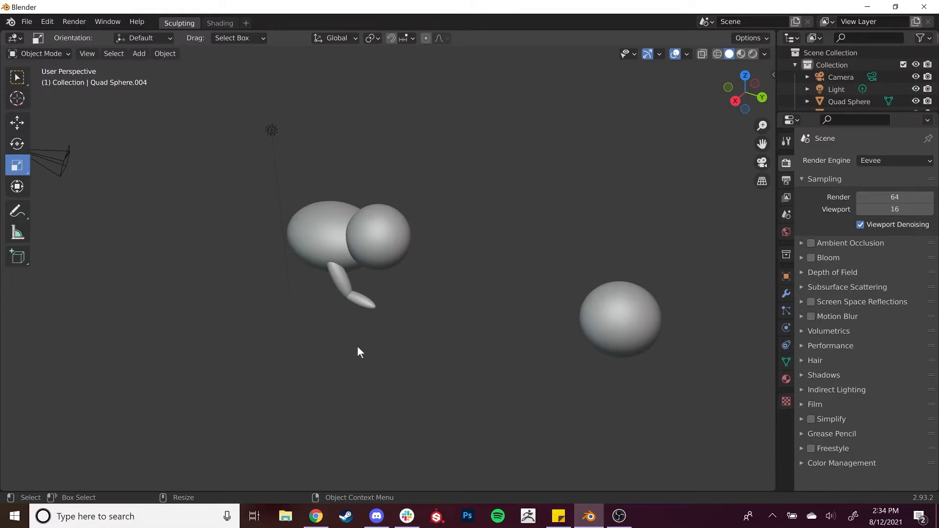
Step: Add a Mirror modifier on the X axis to the upper front leg, with the body as mirror object
{"action": "left_click", "coordinate": [346, 275]}
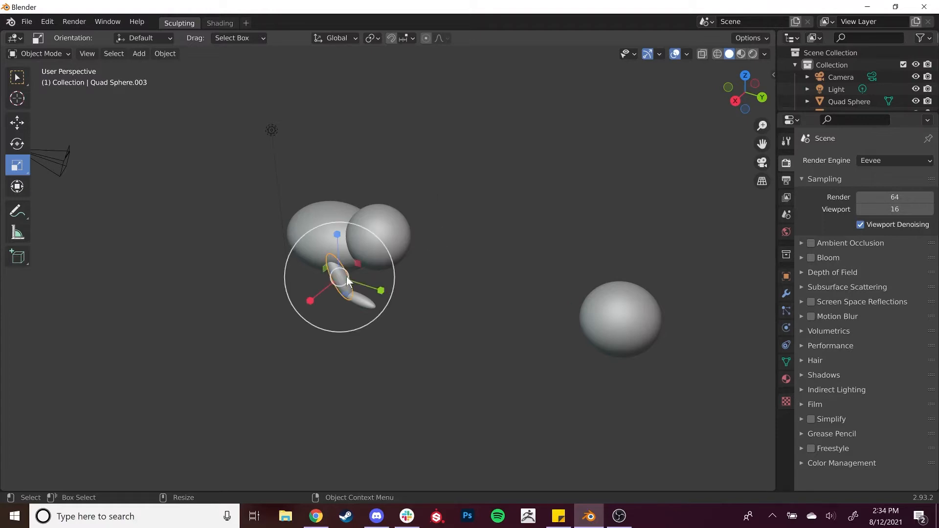
{"action": "left_click", "coordinate": [786, 294]}
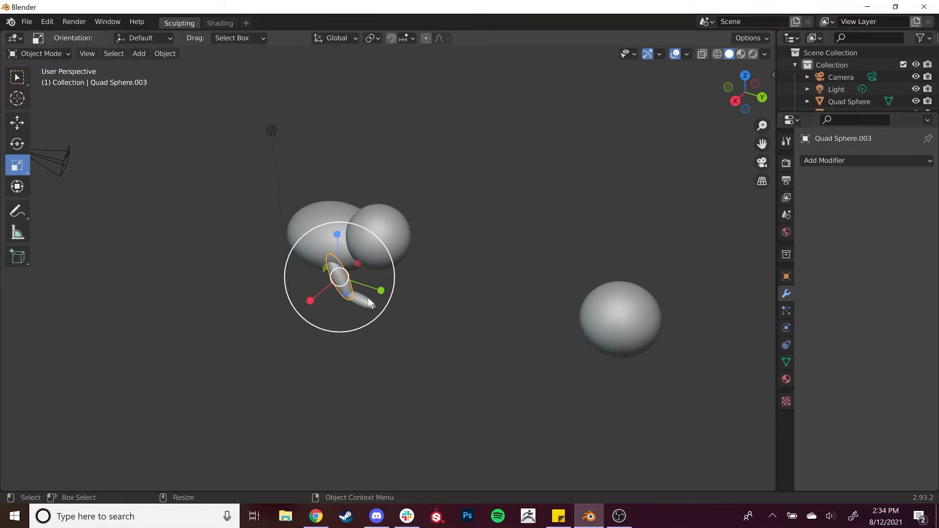
{"action": "left_click", "coordinate": [835, 163]}
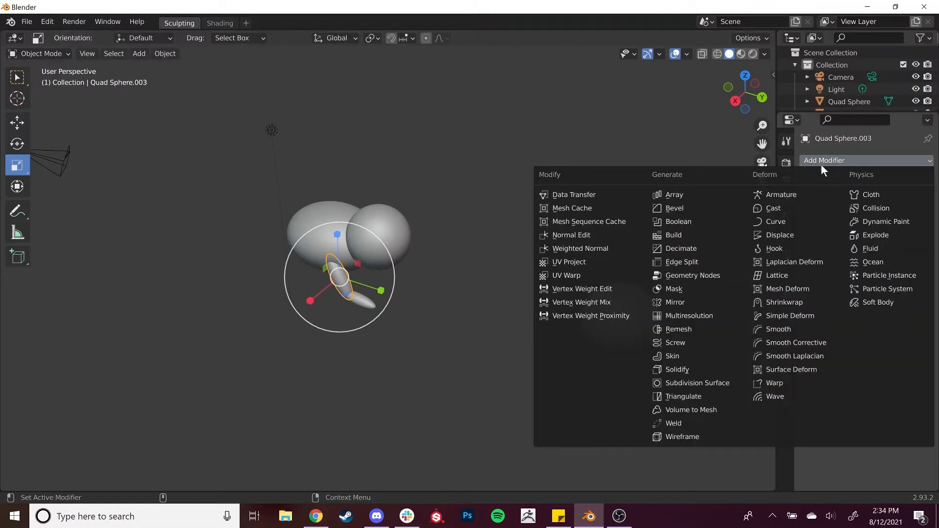
{"action": "left_click", "coordinate": [693, 304]}
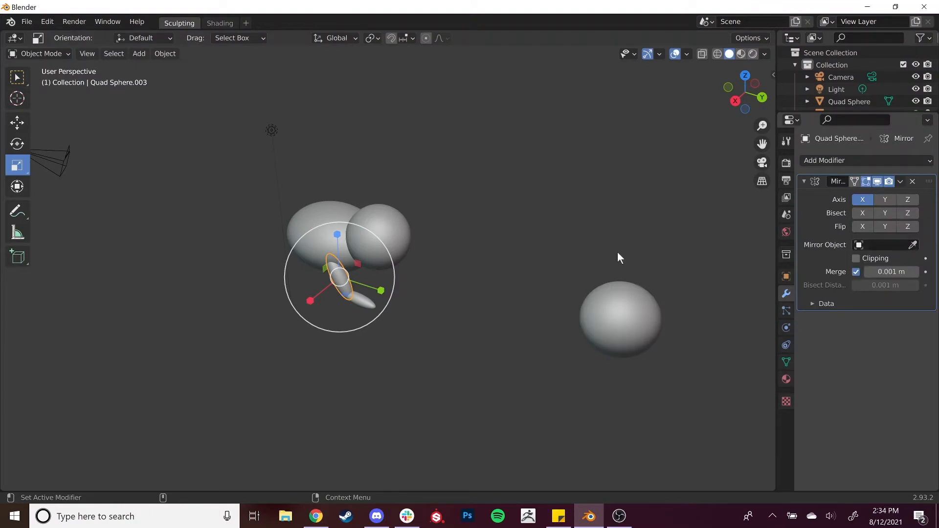
{"action": "left_click", "coordinate": [913, 244]}
{"action": "left_click", "coordinate": [326, 203]}
{"action": "middle_click_drag", "start_coordinate": [469, 294], "coordinate": [394, 283]}
{"action": "scroll", "coordinate": [394, 288], "scroll_direction": "up", "scroll_amount": 5}
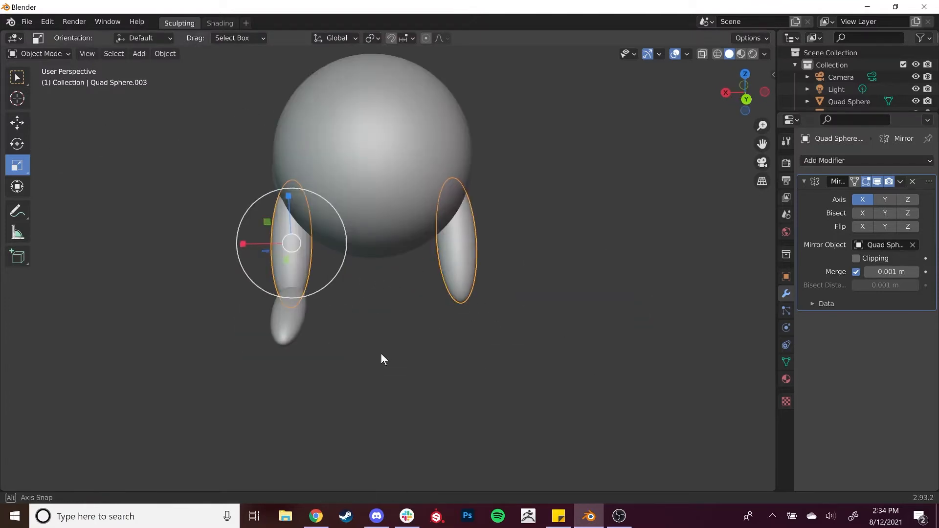
Step: Give the lower front leg a Mirror modifier on X that uses the body as mirror object
{"action": "middle_click_drag", "start_coordinate": [382, 358], "coordinate": [288, 317]}
{"action": "left_click", "coordinate": [289, 317]}
{"action": "left_click", "coordinate": [848, 162]}
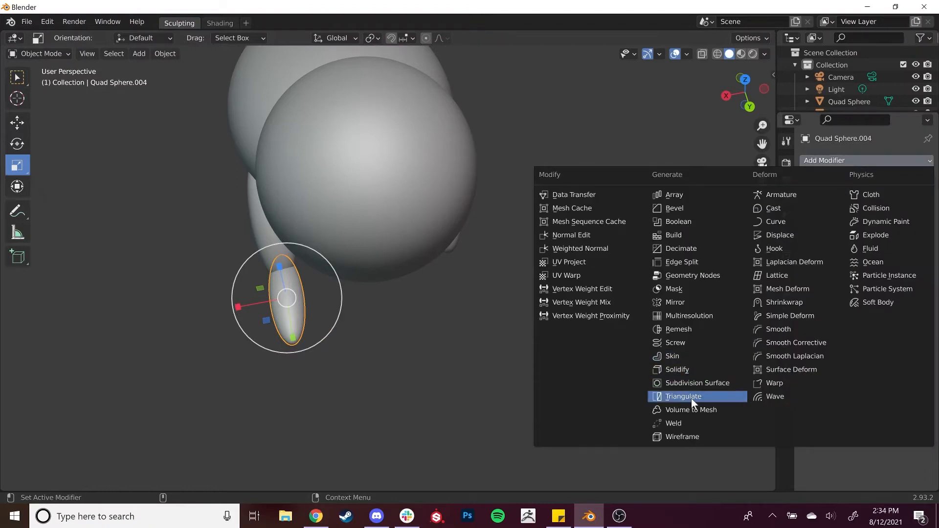
{"action": "left_click", "coordinate": [673, 298]}
{"action": "left_click", "coordinate": [912, 245]}
{"action": "left_click", "coordinate": [249, 65]}
{"action": "middle_click_drag", "start_coordinate": [444, 282], "coordinate": [446, 318]}
{"action": "scroll", "coordinate": [447, 320], "scroll_direction": "up", "scroll_amount": 5}
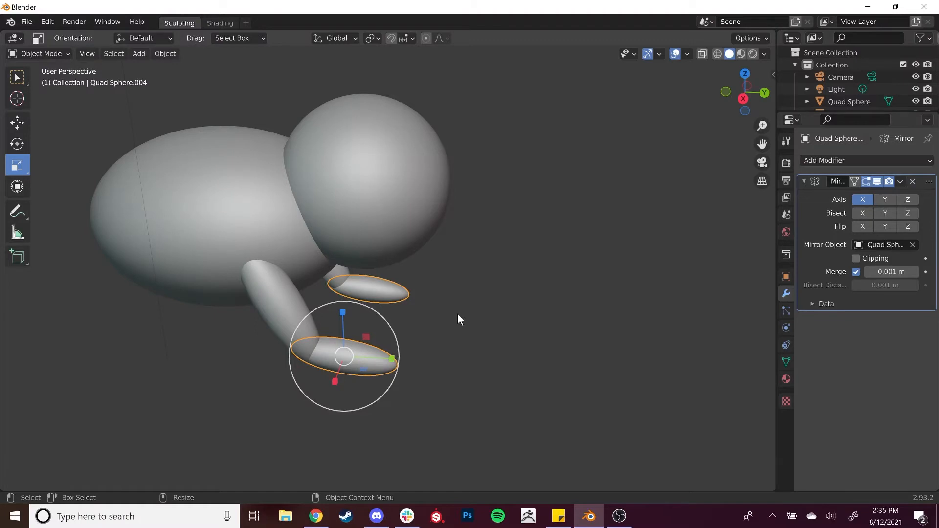
Step: Duplicate the mirrored lower front leg and place the copy beneath the rear of the body for the hind leg
{"action": "key", "text": "shift+d"}
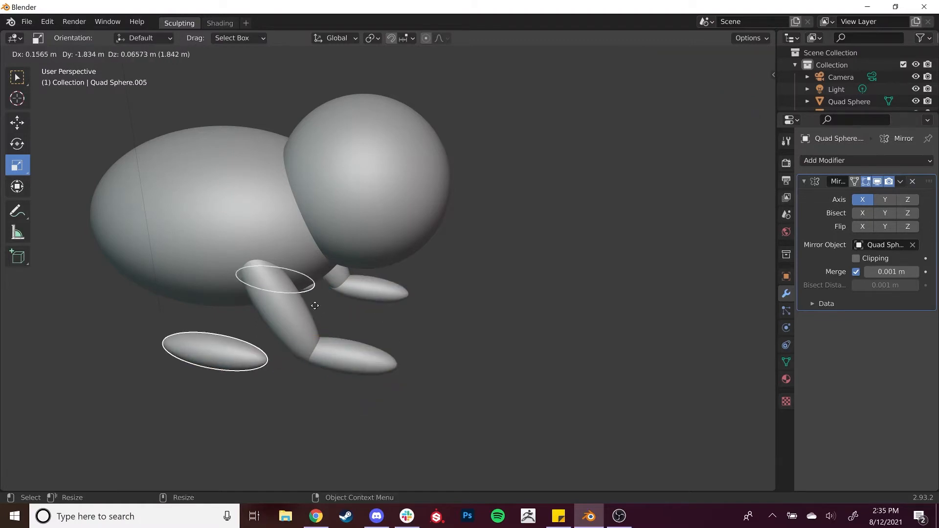
{"action": "left_click", "coordinate": [242, 296]}
{"action": "middle_click_drag", "start_coordinate": [231, 327], "coordinate": [366, 247]}
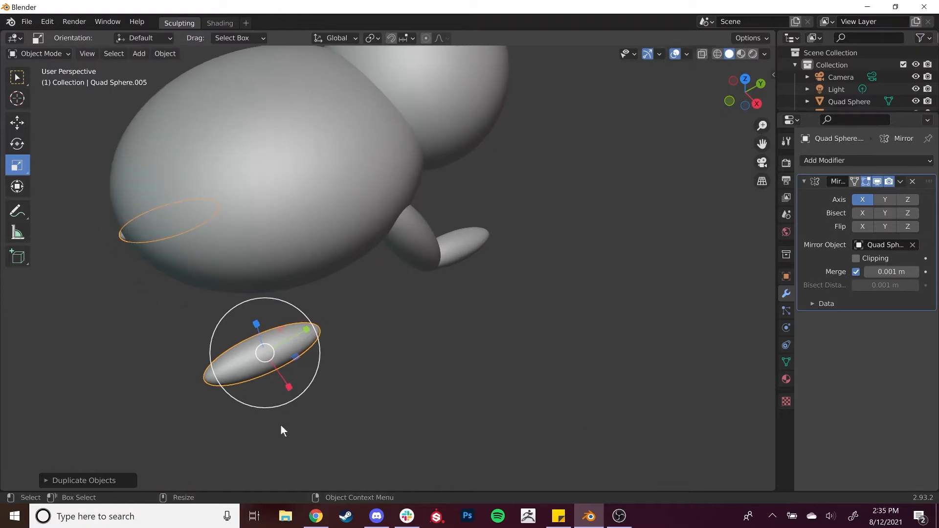
Step: Rotate the hind leg copy and scale it into a thicker thigh segment
{"action": "key", "text": "shift+space"}
{"action": "key", "text": "r"}
{"action": "left_click_drag", "start_coordinate": [250, 389], "coordinate": [187, 330]}
{"action": "key", "text": "shift+space"}
{"action": "key", "text": "s"}
{"action": "left_click_drag", "start_coordinate": [295, 319], "coordinate": [337, 314]}
Step: Move the hind thigh up against the rear side of the body
{"action": "key", "text": "shift+space"}
{"action": "key", "text": "g"}
{"action": "middle_click_drag", "start_coordinate": [284, 337], "coordinate": [399, 215]}
{"action": "left_click_drag", "start_coordinate": [399, 215], "coordinate": [400, 171]}
{"action": "middle_click_drag", "start_coordinate": [413, 260], "coordinate": [271, 279]}
{"action": "left_click_drag", "start_coordinate": [257, 264], "coordinate": [219, 291]}
Step: Duplicate the hind thigh in place and shift the copy slightly for the lower hind leg segment
{"action": "key", "text": "shift+space"}
{"action": "key", "text": "r"}
{"action": "key", "text": "shift+d"}
{"action": "right_click", "coordinate": [219, 291]}
{"action": "key", "text": "shift+space"}
{"action": "key", "text": "g"}
{"action": "left_click_drag", "start_coordinate": [239, 266], "coordinate": [230, 262]}
Step: Rotate the lower hind leg segment and reposition it beside the thigh
{"action": "key", "text": "shift+space"}
{"action": "key", "text": "r"}
{"action": "left_click_drag", "start_coordinate": [203, 307], "coordinate": [206, 263]}
{"action": "key", "text": "shift+space"}
{"action": "key", "text": "g"}
{"action": "left_click_drag", "start_coordinate": [145, 241], "coordinate": [151, 253]}
Step: Try another rotation of the lower hind leg segment and undo it
{"action": "left_click_drag", "start_coordinate": [239, 324], "coordinate": [284, 293], "text": "alt"}
{"action": "key", "text": "shift+space"}
{"action": "key", "text": "r"}
{"action": "left_click_drag", "start_coordinate": [271, 237], "coordinate": [274, 284]}
{"action": "key", "text": "ctrl+z"}
Step: Rotate the lower hind leg segment to angle it away from the thigh
{"action": "left_click_drag", "start_coordinate": [242, 249], "coordinate": [242, 249]}
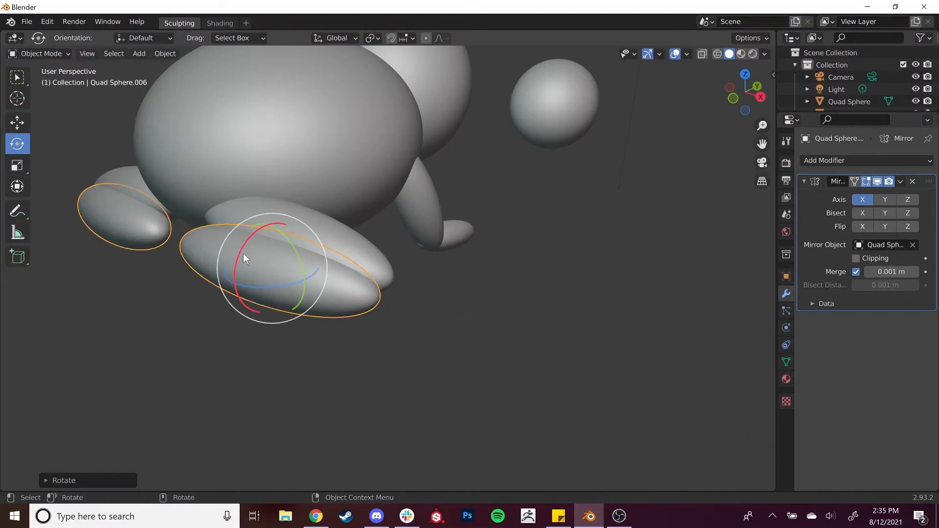
{"action": "key", "text": "shift+space"}
{"action": "key", "text": "g"}
{"action": "key", "text": "shift+space"}
{"action": "key", "text": "r"}
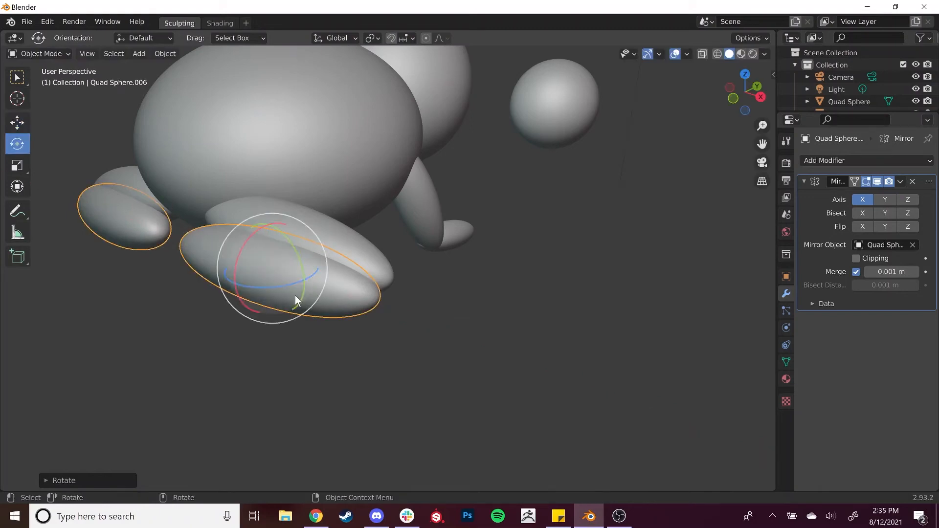
{"action": "left_click_drag", "start_coordinate": [286, 286], "coordinate": [346, 311]}
Step: Move the lower hind leg segment so it extends backward from the end of the thigh
{"action": "key", "text": "shift+space"}
{"action": "key", "text": "s"}
{"action": "key", "text": "shift+space"}
{"action": "key", "text": "g"}
{"action": "middle_click_drag", "start_coordinate": [440, 304], "coordinate": [496, 277]}
{"action": "left_click_drag", "start_coordinate": [545, 232], "coordinate": [488, 240]}
Step: Rotate the hind thigh so it angles back from the body toward the lower hind leg segment
{"action": "key", "text": "e"}
{"action": "left_click", "coordinate": [455, 328]}
{"action": "middle_click_drag", "start_coordinate": [455, 329], "coordinate": [368, 348]}
{"action": "left_click", "coordinate": [308, 252]}
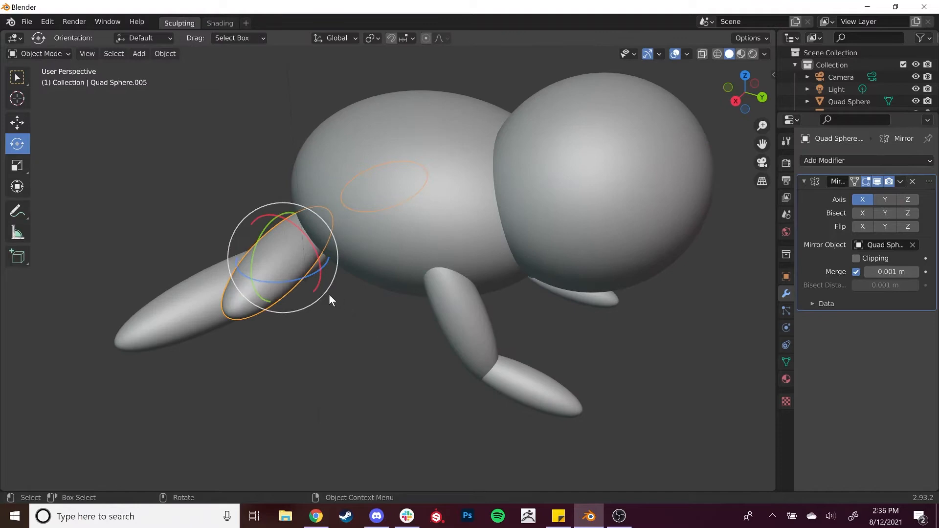
{"action": "left_click_drag", "start_coordinate": [301, 279], "coordinate": [324, 269]}
{"action": "key", "text": "s"}
{"action": "key", "text": "g"}
{"action": "middle_click_drag", "start_coordinate": [385, 343], "coordinate": [326, 328]}
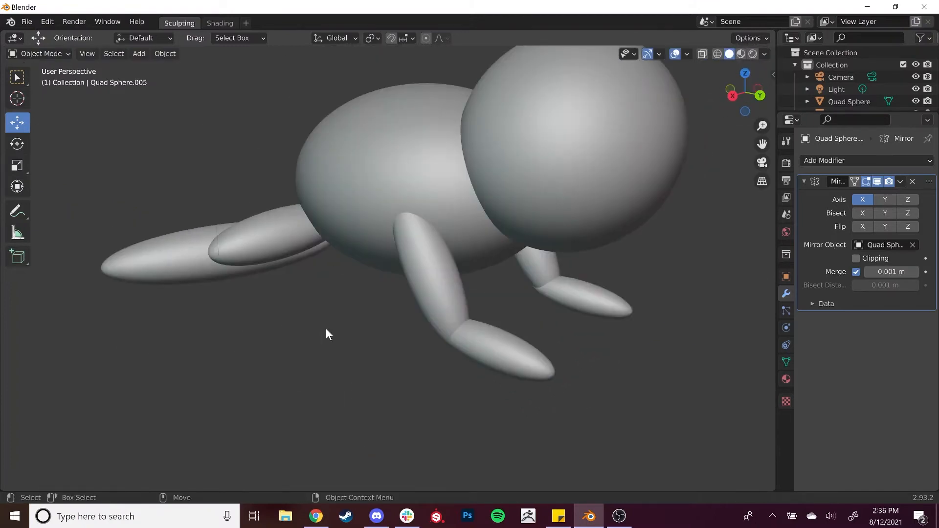
{"action": "scroll", "coordinate": [379, 296], "scroll_direction": "up", "scroll_amount": 2}
{"action": "scroll", "coordinate": [379, 297], "scroll_direction": "down", "scroll_amount": 6}
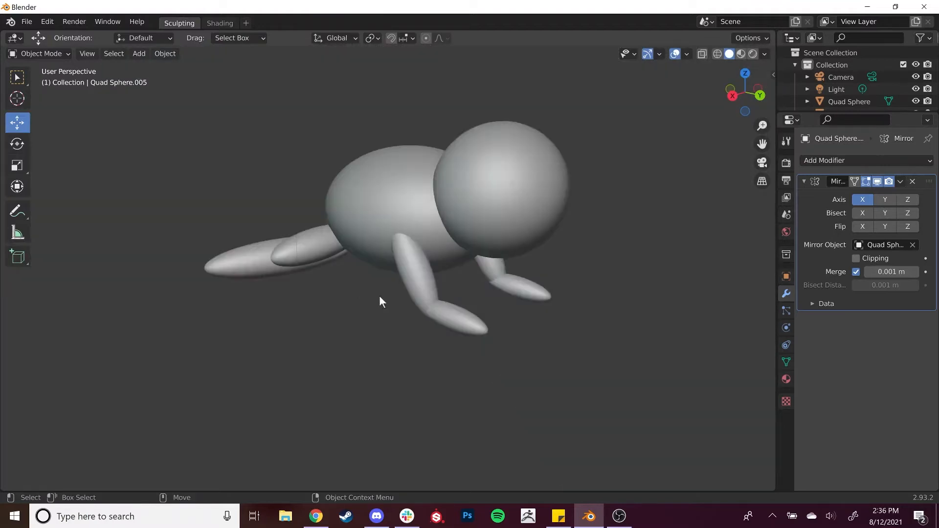
Step: Duplicate the spare sphere and place the copy near the end of the lower front leg
{"action": "middle_click_drag", "start_coordinate": [440, 292], "coordinate": [603, 267]}
{"action": "left_click", "coordinate": [603, 267]}
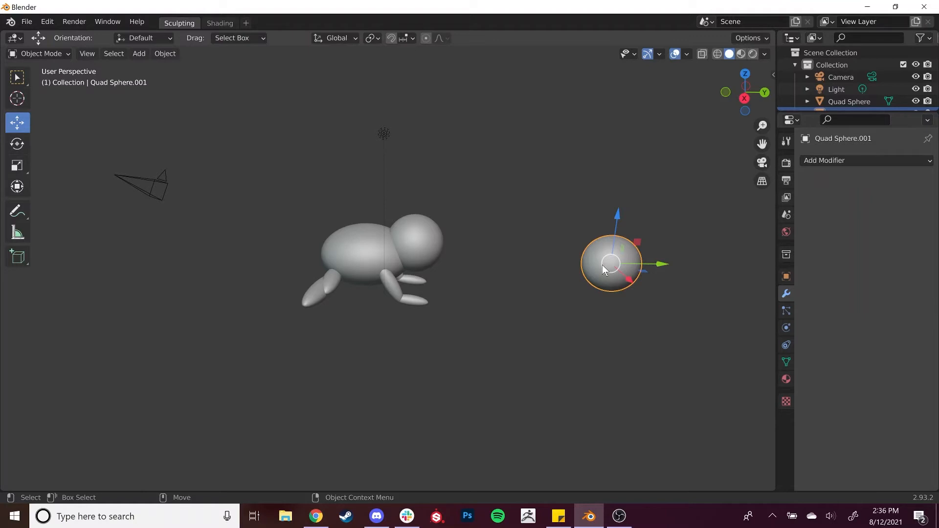
{"action": "key", "text": "shift+d"}
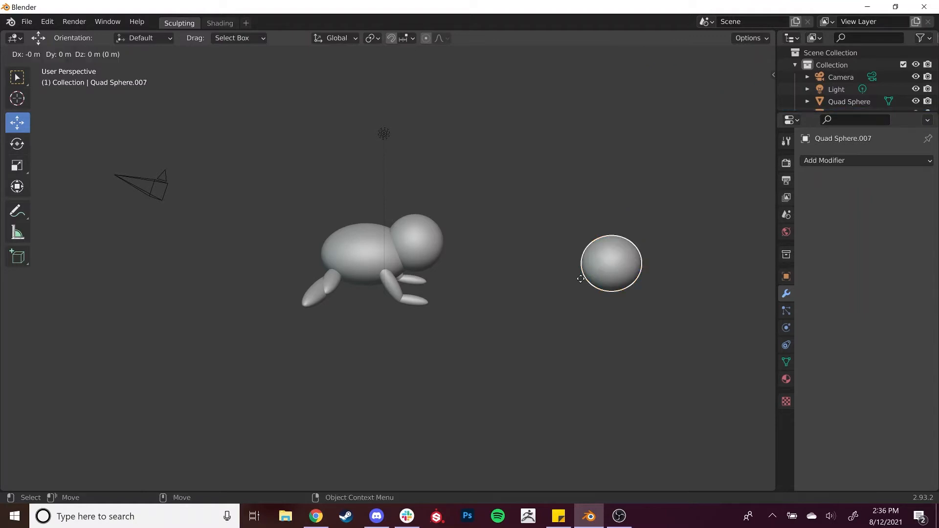
{"action": "left_click", "coordinate": [431, 304]}
{"action": "middle_click_drag", "start_coordinate": [518, 313], "coordinate": [337, 336]}
{"action": "left_click_drag", "start_coordinate": [319, 326], "coordinate": [291, 325]}
Step: Scale the duplicated sphere down to the size of a front palm
{"action": "key", "text": "s"}
{"action": "left_click_drag", "start_coordinate": [390, 310], "coordinate": [343, 322]}
{"action": "key", "text": "KP_Decimal"}
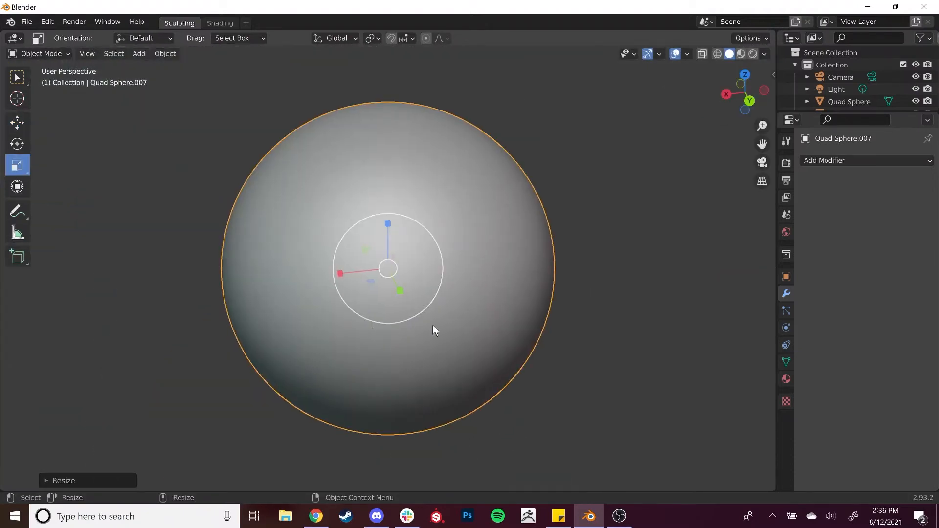
{"action": "scroll", "coordinate": [440, 318], "scroll_direction": "down", "scroll_amount": 8}
{"action": "left_click_drag", "start_coordinate": [385, 215], "coordinate": [459, 254]}
Step: Move the palm sphere onto the tip of the lower front leg so the two shapes overlap
{"action": "key", "text": "shift+space"}
{"action": "key", "text": "g"}
{"action": "left_click_drag", "start_coordinate": [388, 226], "coordinate": [387, 167]}
{"action": "middle_click_drag", "start_coordinate": [376, 202], "coordinate": [398, 244]}
{"action": "left_click_drag", "start_coordinate": [432, 222], "coordinate": [344, 260]}
{"action": "middle_click_drag", "start_coordinate": [344, 260], "coordinate": [365, 130]}
{"action": "left_click_drag", "start_coordinate": [356, 149], "coordinate": [357, 159]}
{"action": "middle_click_drag", "start_coordinate": [409, 329], "coordinate": [368, 292]}
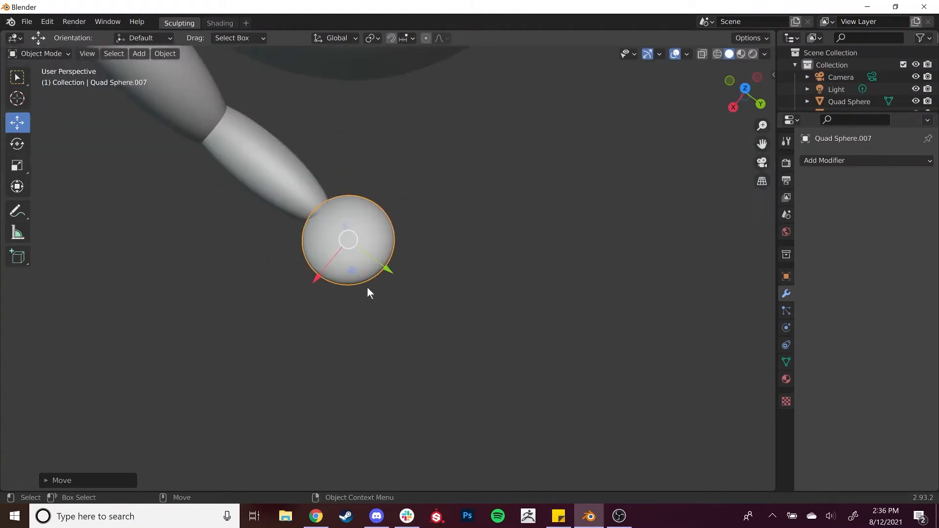
{"action": "left_click_drag", "start_coordinate": [387, 269], "coordinate": [371, 263]}
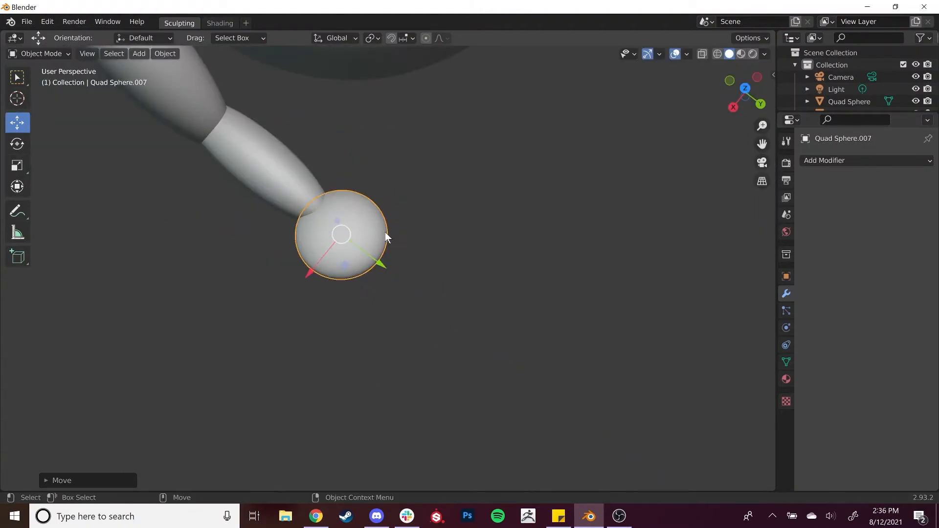
Step: Scale the palm sphere to flatten it into a disc-like palm
{"action": "key", "text": "r"}
{"action": "left_click_drag", "start_coordinate": [394, 227], "coordinate": [394, 215]}
{"action": "left_click", "coordinate": [412, 252]}
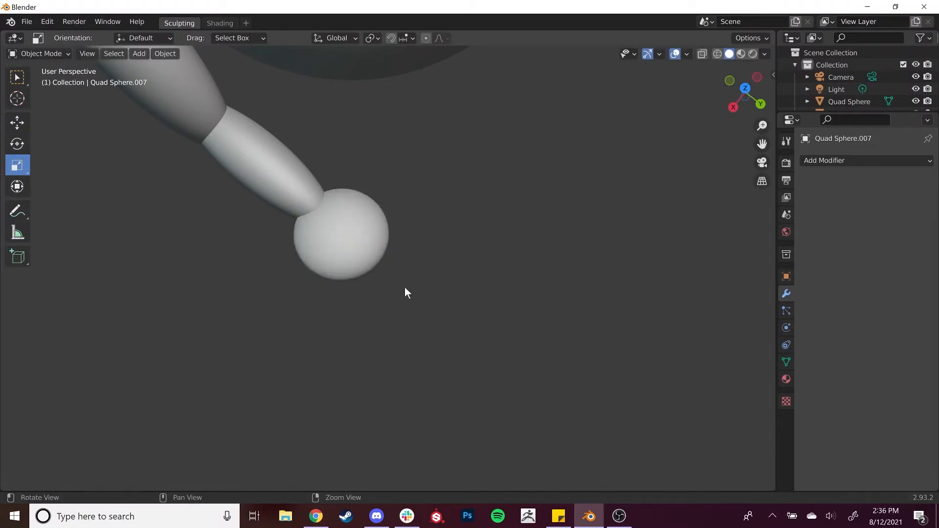
{"action": "middle_click_drag", "start_coordinate": [405, 292], "coordinate": [480, 204]}
Step: Add a Mirror modifier on the X axis to the front palm, with the body as mirror object
{"action": "left_click", "coordinate": [387, 195]}
{"action": "left_click", "coordinate": [858, 161]}
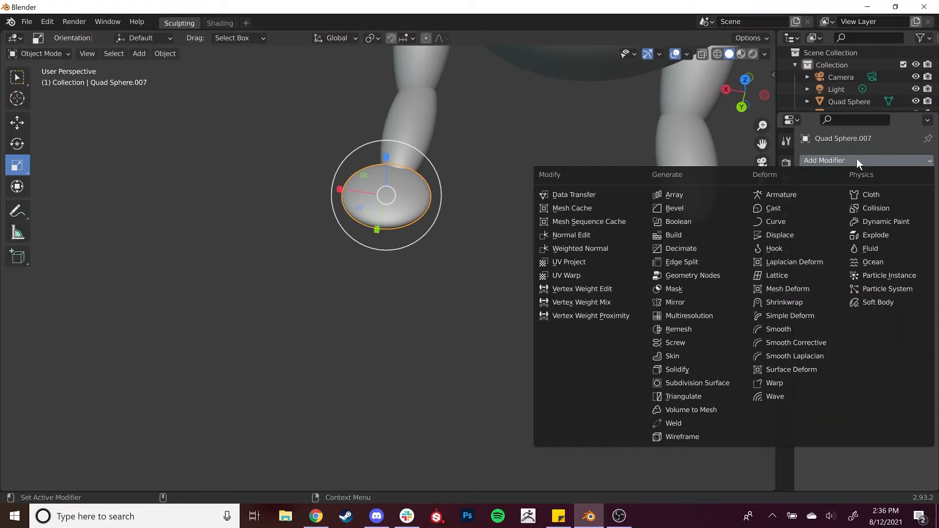
{"action": "left_click", "coordinate": [684, 303]}
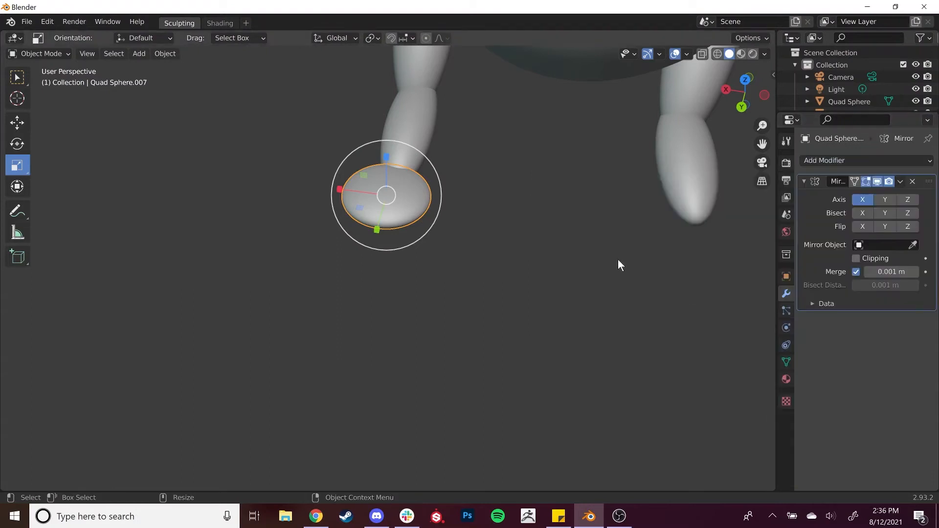
{"action": "left_click", "coordinate": [886, 244]}
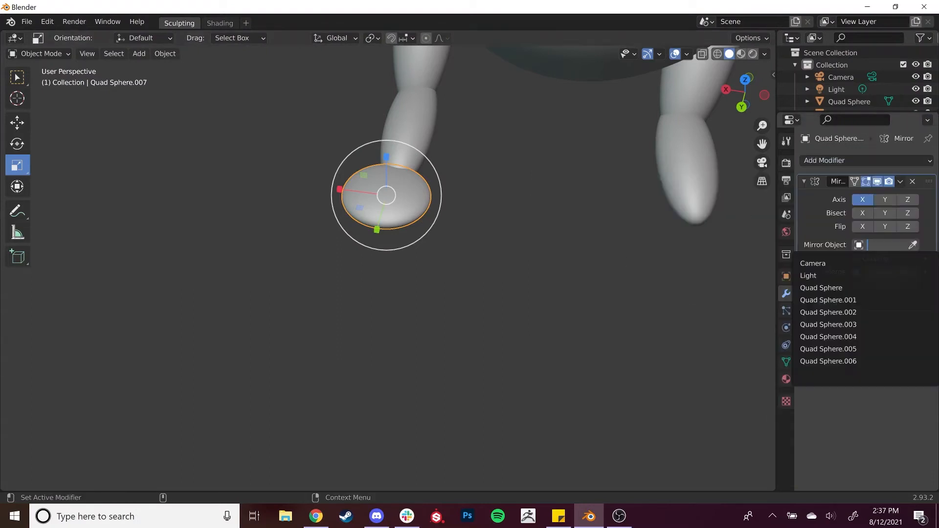
{"action": "middle_click_drag", "start_coordinate": [531, 266], "coordinate": [578, 215]}
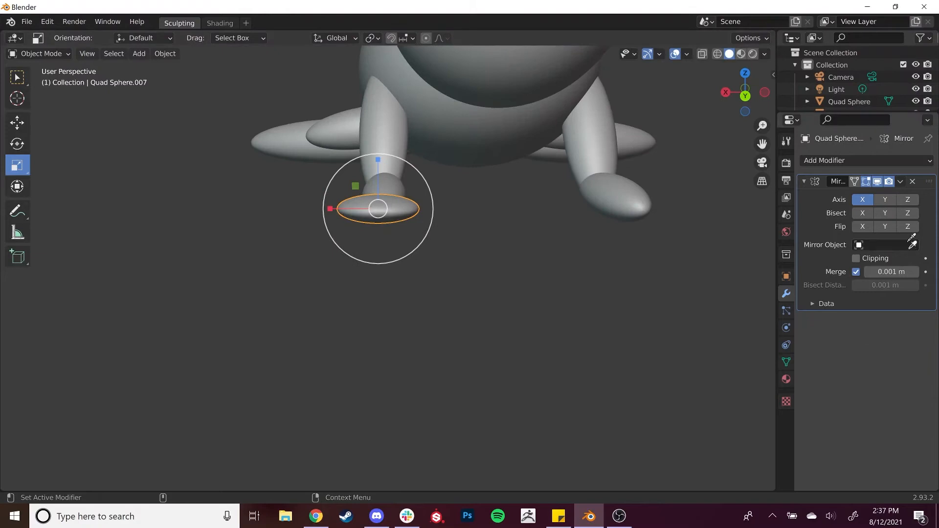
{"action": "left_click", "coordinate": [545, 144]}
Step: Duplicate the mirrored front palm and move the copy out in front of it for a finger
{"action": "middle_click_drag", "start_coordinate": [541, 292], "coordinate": [434, 143]}
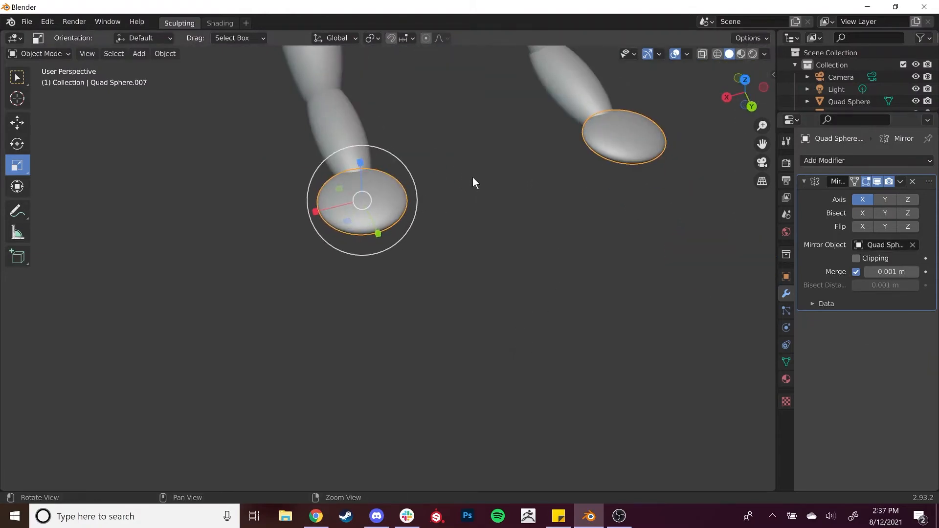
{"action": "middle_click_drag", "start_coordinate": [472, 174], "coordinate": [460, 255], "text": "shift"}
{"action": "left_click", "coordinate": [338, 200]}
{"action": "key", "text": "ctrl+d"}
{"action": "left_click", "coordinate": [339, 200]}
{"action": "key", "text": "w"}
{"action": "left_click_drag", "start_coordinate": [343, 247], "coordinate": [404, 362]}
Step: Scale and rotate the palm copy into a slender finger and seat it at the front of the palm
{"action": "key", "text": "r"}
{"action": "mouse_move", "coordinate": [406, 312]}
{"action": "left_mouse_down"}
{"action": "mouse_move", "coordinate": [379, 328]}
{"action": "mouse_move", "coordinate": [388, 318]}
{"action": "mouse_move", "coordinate": [398, 327]}
{"action": "left_mouse_up"}
{"action": "key", "text": "w"}
{"action": "middle_click_drag", "start_coordinate": [386, 387], "coordinate": [476, 280]}
{"action": "mouse_move", "coordinate": [469, 250]}
{"action": "left_mouse_down"}
{"action": "mouse_move", "coordinate": [497, 266]}
{"action": "mouse_move", "coordinate": [443, 255]}
{"action": "mouse_move", "coordinate": [469, 249]}
{"action": "left_mouse_up"}
{"action": "key", "text": "r"}
{"action": "key", "text": "w"}
{"action": "key", "text": "e"}
{"action": "key", "text": "w"}
{"action": "middle_click_drag", "start_coordinate": [469, 249], "coordinate": [410, 368]}
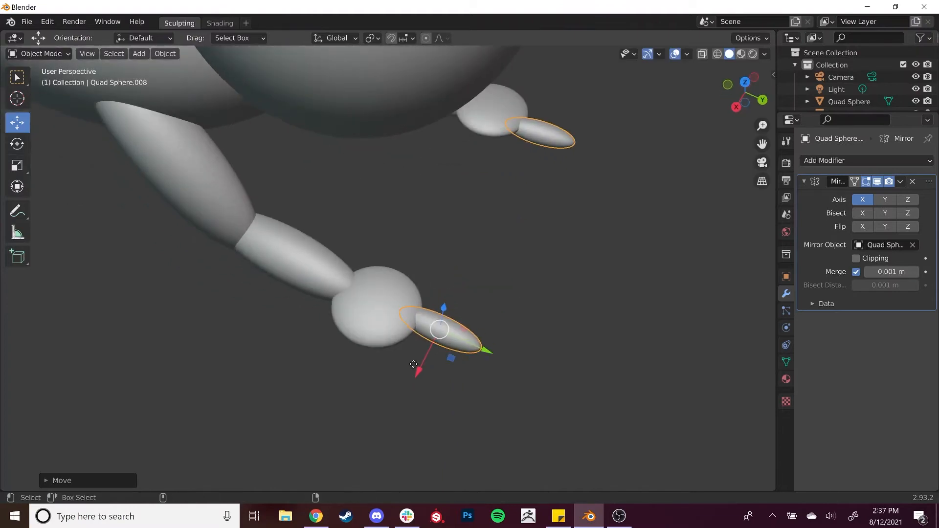
Step: Duplicate the finger to the outer side of the palm, raise it to palm height and rotate it outward
{"action": "key", "text": "shift+d"}
{"action": "left_click", "coordinate": [386, 391]}
{"action": "middle_click_drag", "start_coordinate": [412, 395], "coordinate": [477, 346]}
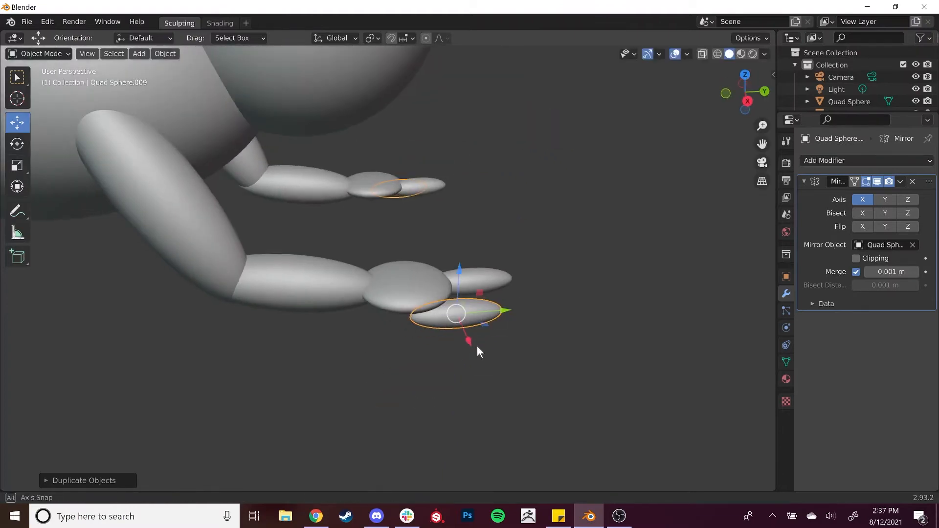
{"action": "left_click_drag", "start_coordinate": [463, 304], "coordinate": [464, 293]}
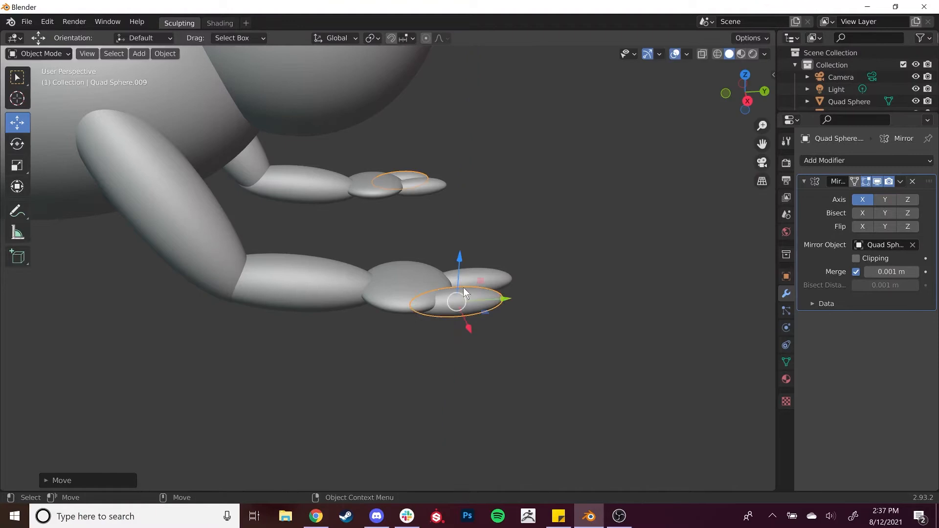
{"action": "key", "text": "e"}
{"action": "left_click_drag", "start_coordinate": [486, 325], "coordinate": [501, 352]}
{"action": "key", "text": "w"}
{"action": "middle_click_drag", "start_coordinate": [431, 374], "coordinate": [345, 350]}
{"action": "key", "text": "g"}
{"action": "left_click", "coordinate": [345, 346]}
Step: Duplicate the outer finger to the inner side of the palm and rotate it to splay inward
{"action": "key", "text": "shift+d"}
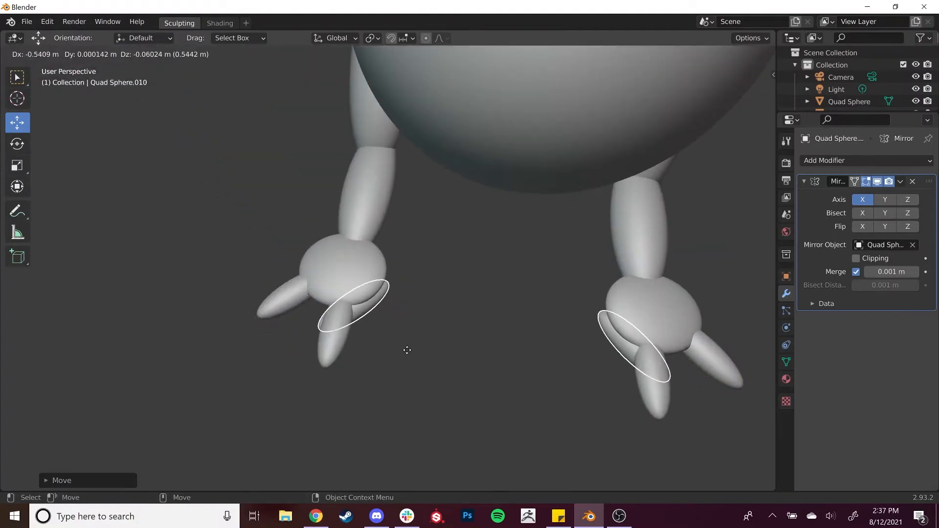
{"action": "left_click", "coordinate": [371, 329]}
{"action": "left_click_drag", "start_coordinate": [364, 291], "coordinate": [361, 273]}
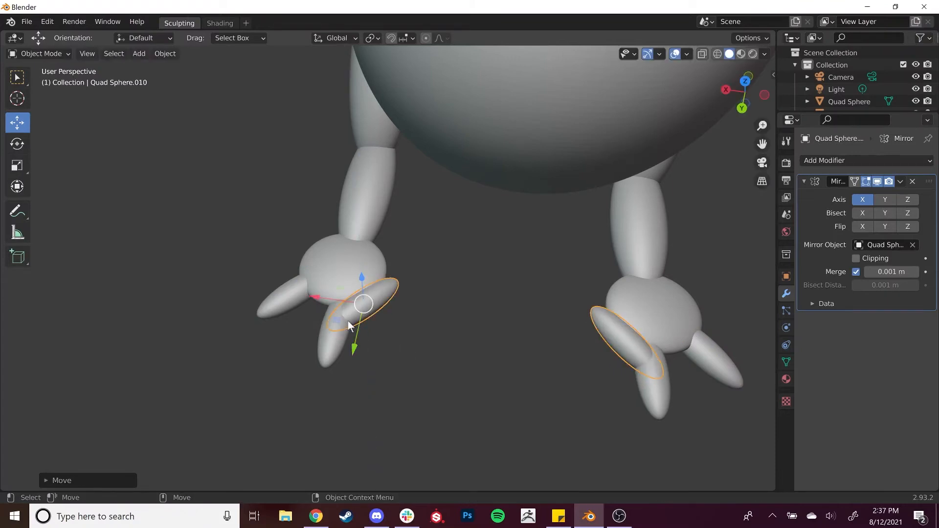
{"action": "key", "text": "shift+space"}
{"action": "key", "text": "r"}
{"action": "left_click_drag", "start_coordinate": [339, 336], "coordinate": [415, 336]}
{"action": "key", "text": "shift+space"}
{"action": "key", "text": "g"}
{"action": "left_click_drag", "start_coordinate": [315, 303], "coordinate": [360, 322]}
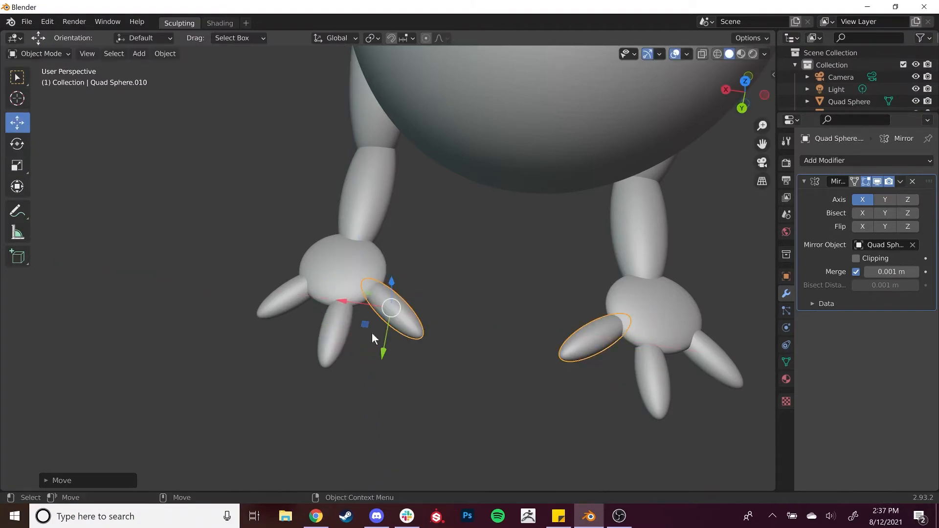
Step: Nudge the middle finger along X to center it between the two outer fingers
{"action": "left_click", "coordinate": [327, 340]}
{"action": "left_click_drag", "start_coordinate": [287, 319], "coordinate": [281, 317]}
{"action": "left_click", "coordinate": [369, 392]}
{"action": "middle_click_drag", "start_coordinate": [426, 391], "coordinate": [505, 327]}
{"action": "scroll", "coordinate": [521, 308], "scroll_direction": "down", "scroll_amount": 5}
{"action": "scroll", "coordinate": [521, 308], "scroll_direction": "up", "scroll_amount": 5}
{"action": "scroll", "coordinate": [511, 309], "scroll_direction": "down", "scroll_amount": 5}
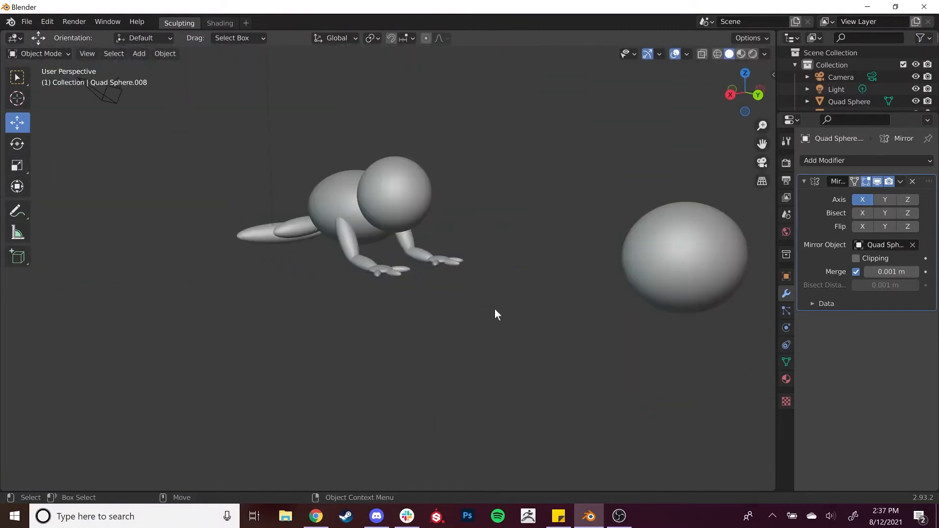
Step: Duplicate the spare sphere, bring the copy in front of the frog and scale it down
{"action": "left_click", "coordinate": [668, 287]}
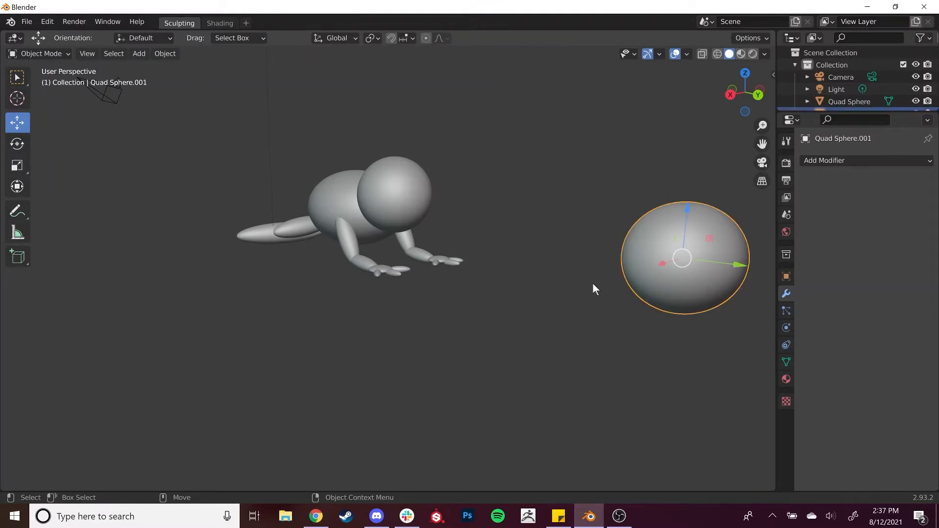
{"action": "key", "text": "shift+d"}
{"action": "left_click_drag", "start_coordinate": [744, 268], "coordinate": [524, 267]}
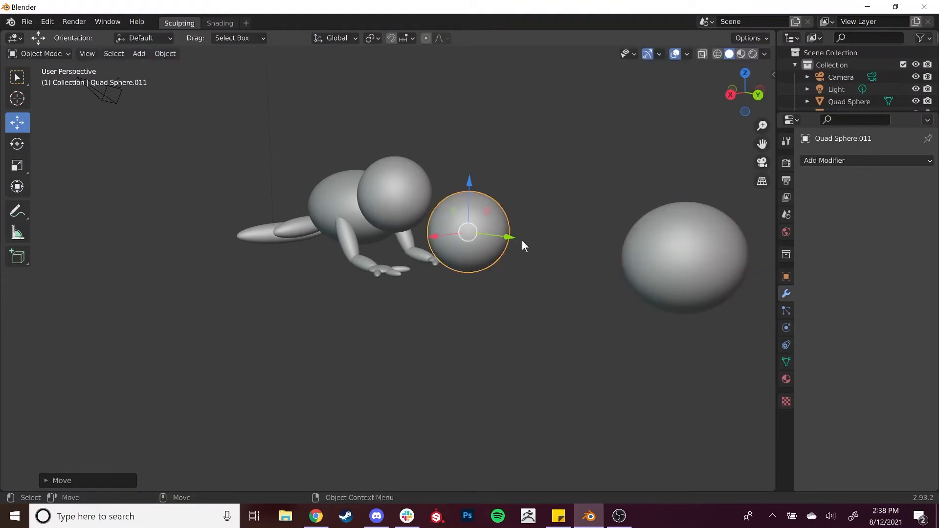
{"action": "scroll", "coordinate": [522, 242], "scroll_direction": "up", "scroll_amount": 4}
{"action": "key", "text": "s"}
{"action": "left_click_drag", "start_coordinate": [606, 167], "coordinate": [555, 241]}
Step: Move the new sphere to the tip of the middle finger and shrink it to fingertip size
{"action": "key", "text": "shift+space"}
{"action": "key", "text": "g"}
{"action": "scroll", "coordinate": [572, 274], "scroll_direction": "up", "scroll_amount": 5}
{"action": "middle_click_drag", "start_coordinate": [591, 298], "coordinate": [416, 334]}
{"action": "scroll", "coordinate": [557, 309], "scroll_direction": "down", "scroll_amount": 4}
{"action": "left_click_drag", "start_coordinate": [415, 334], "coordinate": [301, 350]}
{"action": "left_click_drag", "start_coordinate": [376, 390], "coordinate": [353, 347]}
{"action": "key", "text": "shift+space"}
{"action": "key", "text": "s"}
{"action": "left_click_drag", "start_coordinate": [386, 288], "coordinate": [371, 295]}
Step: Lower the fingertip sphere to finger height and align it with the middle finger along X
{"action": "key", "text": "KP_Decimal"}
{"action": "middle_click_drag", "start_coordinate": [386, 340], "coordinate": [473, 264]}
{"action": "scroll", "coordinate": [465, 249], "scroll_direction": "down", "scroll_amount": 4}
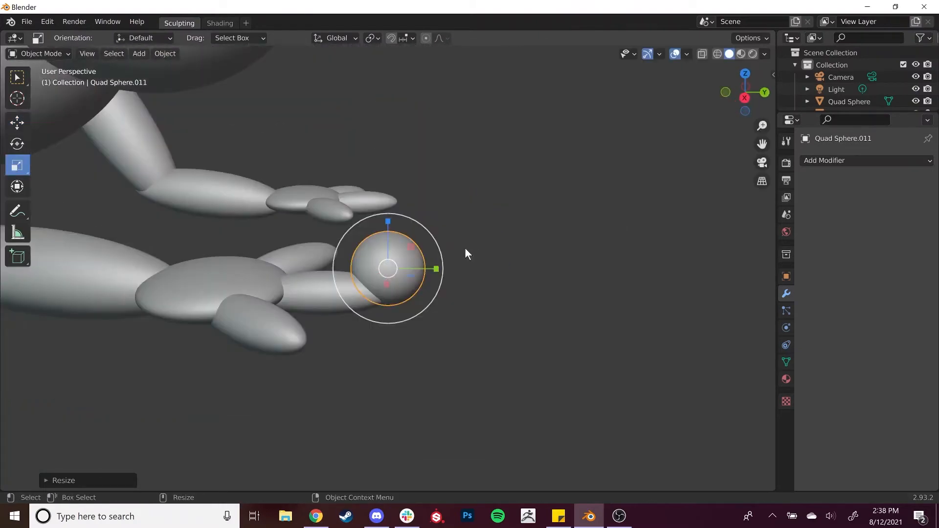
{"action": "key", "text": "shift+space"}
{"action": "key", "text": "g"}
{"action": "left_click_drag", "start_coordinate": [385, 220], "coordinate": [436, 351]}
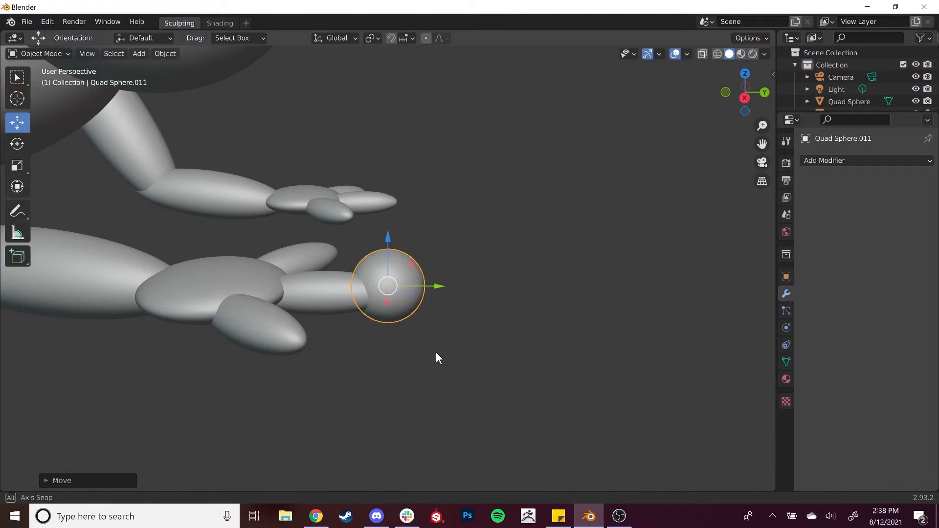
{"action": "middle_click_drag", "start_coordinate": [437, 353], "coordinate": [377, 321]}
{"action": "key", "text": "g"}
{"action": "key", "text": "x"}
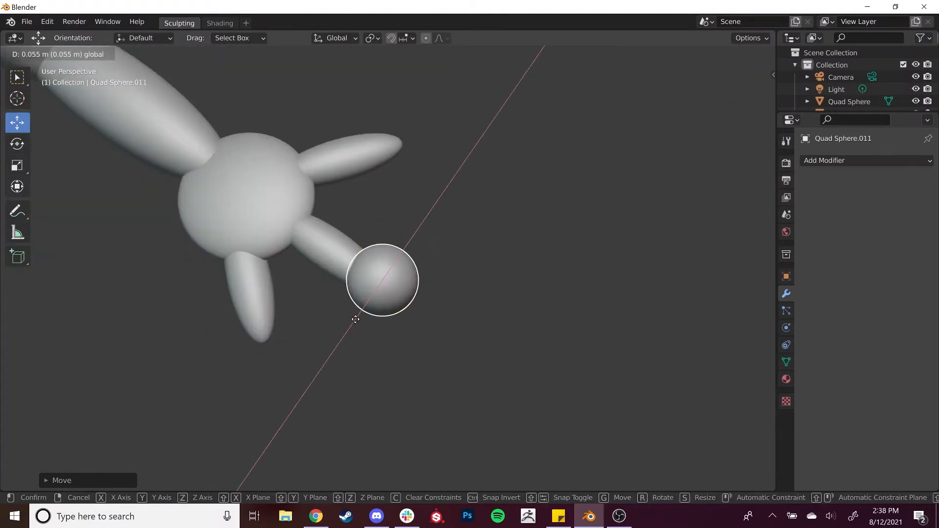
{"action": "left_click", "coordinate": [351, 353]}
Step: Scale the fingertip sphere down slightly and fit it against the end of the middle finger
{"action": "middle_click_drag", "start_coordinate": [350, 353], "coordinate": [425, 267]}
{"action": "key", "text": "shift+space"}
{"action": "key", "text": "s"}
{"action": "left_click_drag", "start_coordinate": [435, 263], "coordinate": [442, 294]}
{"action": "key", "text": "shift+space"}
{"action": "key", "text": "g"}
{"action": "middle_click_drag", "start_coordinate": [445, 371], "coordinate": [387, 353]}
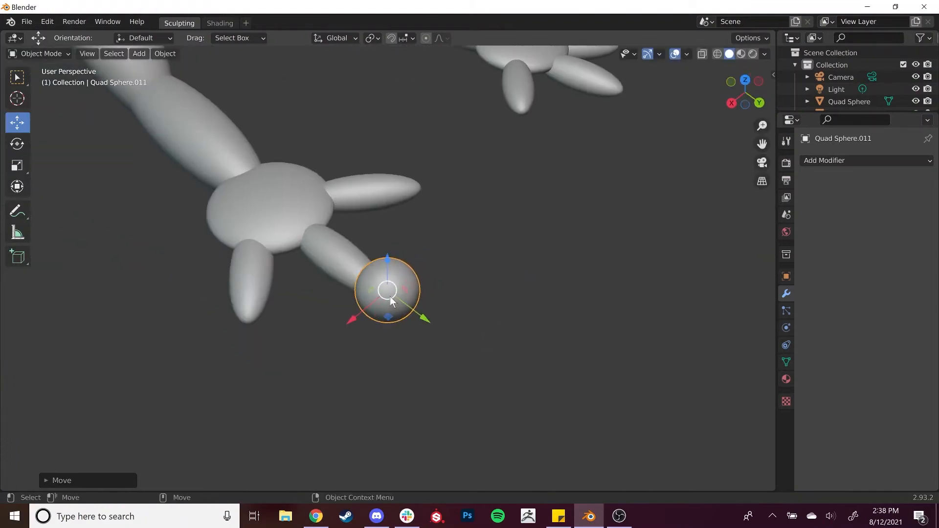
Step: Add a Mirror modifier on the X axis to the middle fingertip sphere, using the frog's body as mirror object
{"action": "left_click", "coordinate": [836, 162]}
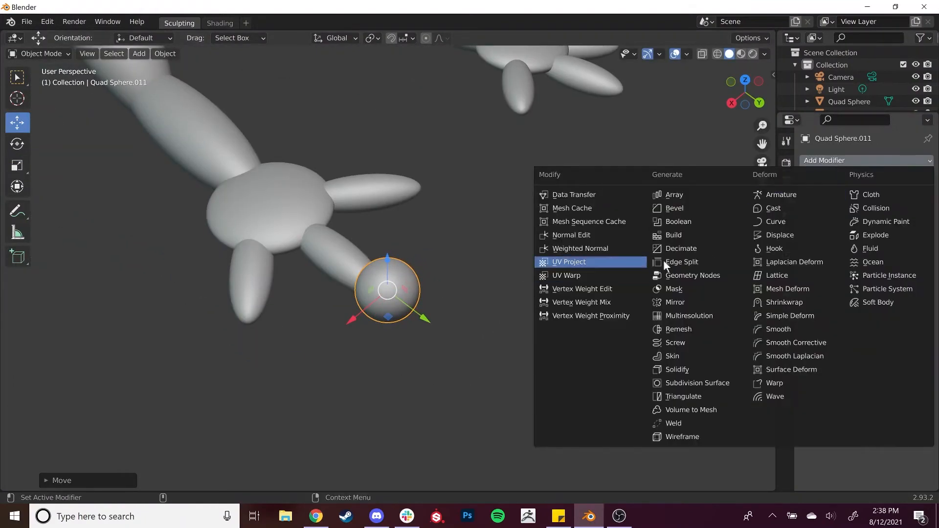
{"action": "left_click", "coordinate": [696, 302]}
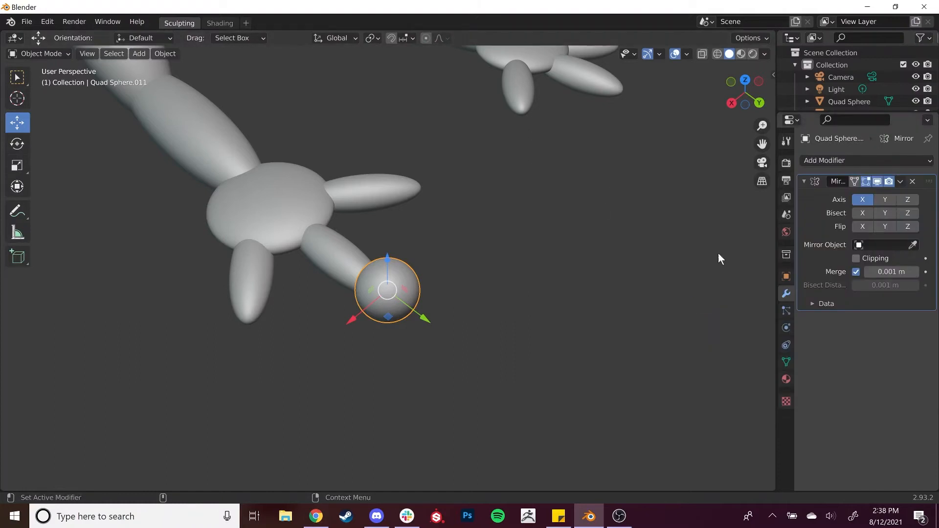
{"action": "scroll", "coordinate": [536, 250], "scroll_direction": "down", "scroll_amount": 4}
{"action": "left_click", "coordinate": [912, 244]}
{"action": "left_click", "coordinate": [262, 93]}
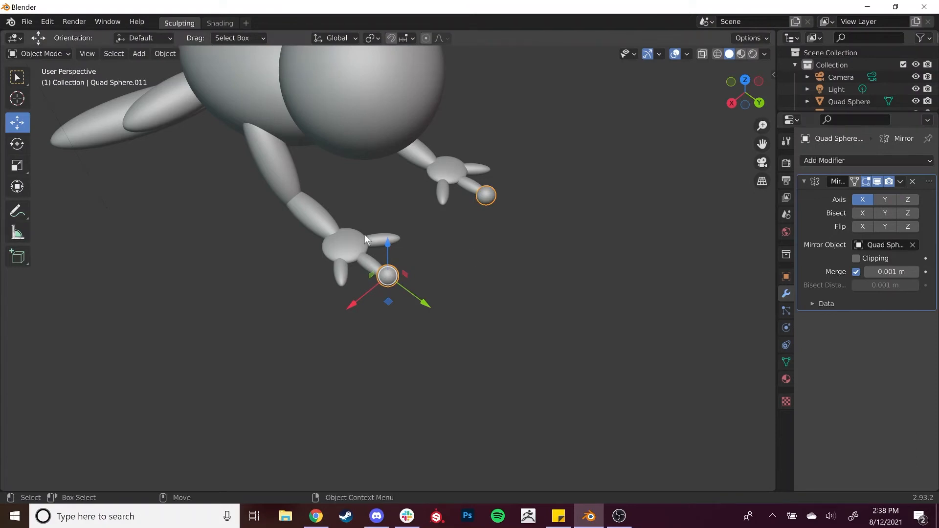
Step: Duplicate the middle fingertip sphere and fit the copy onto the end of the outer finger
{"action": "scroll", "coordinate": [372, 265], "scroll_direction": "up", "scroll_amount": 3}
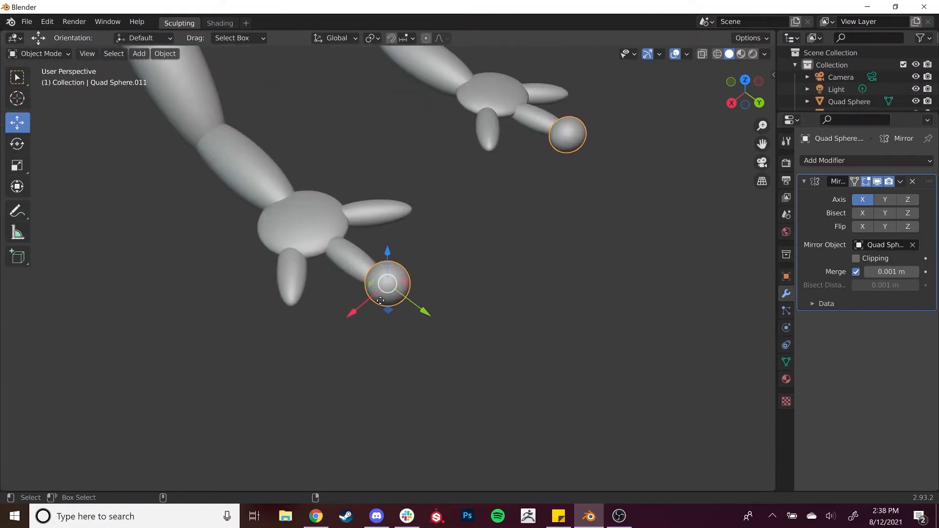
{"action": "key", "text": "shift+d"}
{"action": "left_click", "coordinate": [286, 316]}
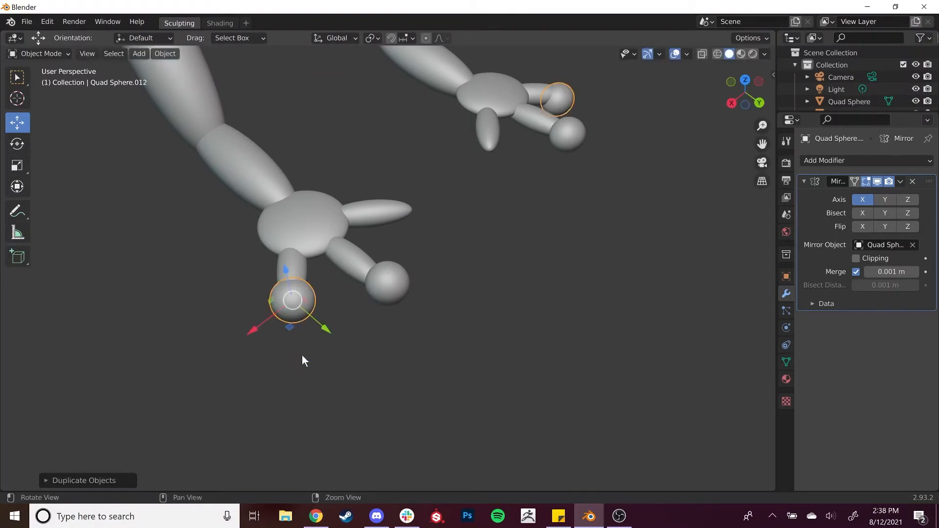
{"action": "middle_click_drag", "start_coordinate": [301, 354], "coordinate": [392, 415]}
{"action": "left_click_drag", "start_coordinate": [403, 355], "coordinate": [409, 354]}
{"action": "left_click_drag", "start_coordinate": [374, 399], "coordinate": [385, 407]}
{"action": "middle_click_drag", "start_coordinate": [333, 406], "coordinate": [362, 267]}
{"action": "left_click_drag", "start_coordinate": [362, 267], "coordinate": [362, 262]}
{"action": "middle_click_drag", "start_coordinate": [406, 262], "coordinate": [314, 282]}
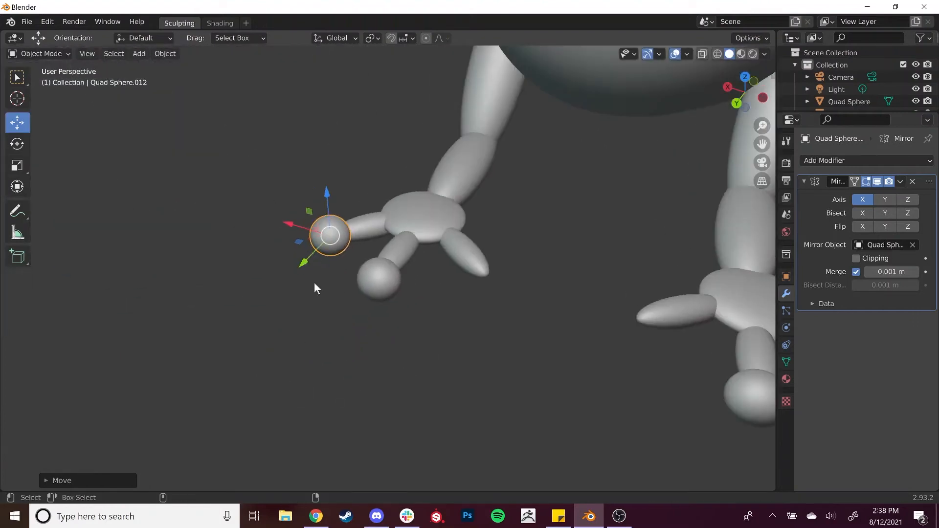
Step: Duplicate the outer fingertip sphere and align the copy with the end of the inner finger in height, X and Y
{"action": "key", "text": "shift+d"}
{"action": "left_click", "coordinate": [468, 333]}
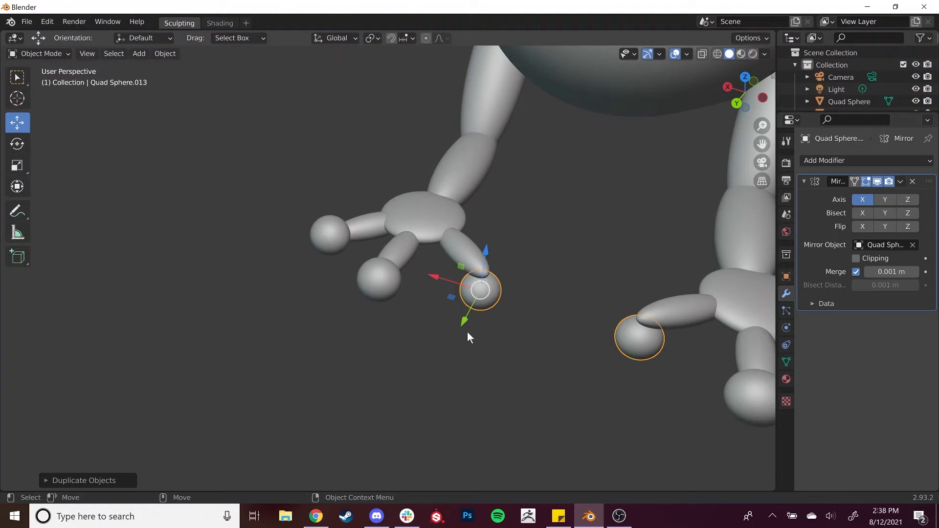
{"action": "left_click_drag", "start_coordinate": [484, 259], "coordinate": [484, 238]}
{"action": "middle_click_drag", "start_coordinate": [456, 321], "coordinate": [433, 343]}
{"action": "mouse_move", "coordinate": [433, 342]}
{"action": "left_mouse_down"}
{"action": "mouse_move", "coordinate": [410, 344]}
{"action": "mouse_move", "coordinate": [422, 343]}
{"action": "left_mouse_up"}
{"action": "middle_click_drag", "start_coordinate": [465, 381], "coordinate": [464, 203]}
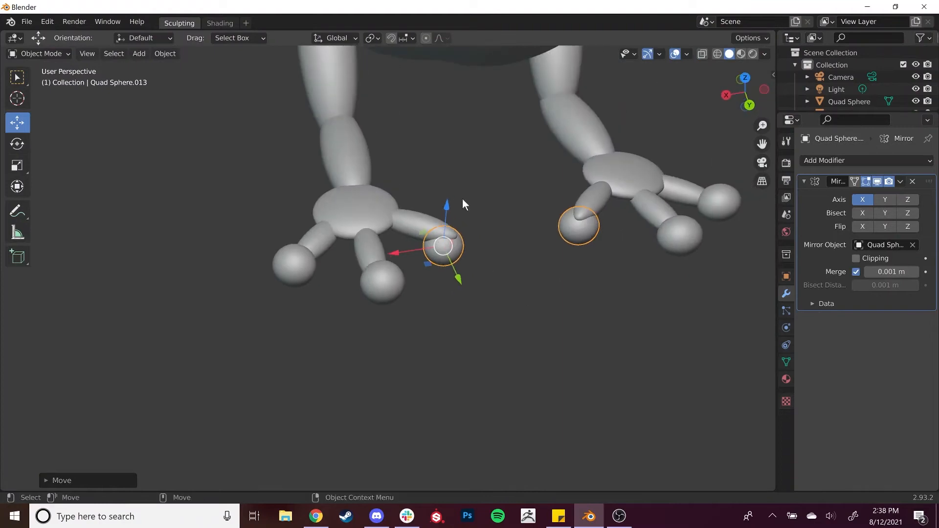
{"action": "left_click_drag", "start_coordinate": [449, 210], "coordinate": [448, 198]}
{"action": "left_click_drag", "start_coordinate": [403, 238], "coordinate": [414, 235]}
{"action": "middle_click_drag", "start_coordinate": [439, 320], "coordinate": [471, 267]}
{"action": "left_click_drag", "start_coordinate": [471, 263], "coordinate": [474, 261]}
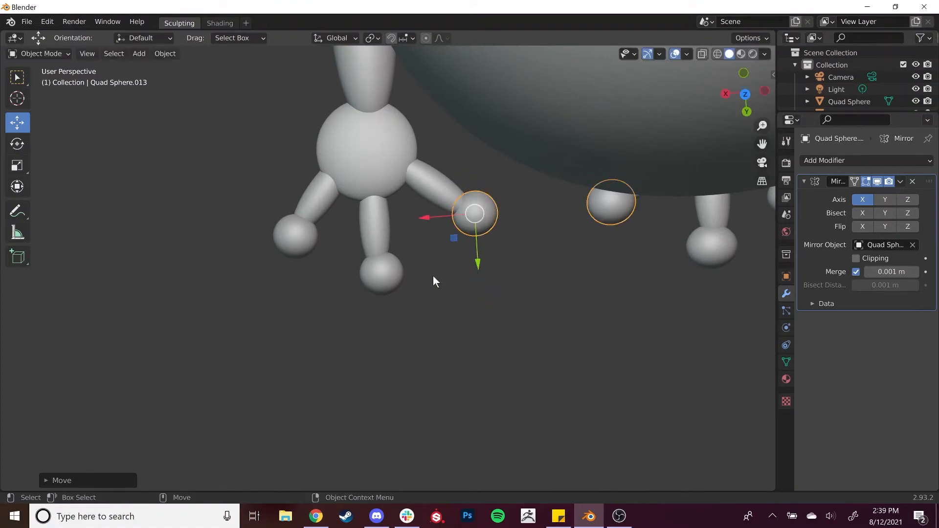
{"action": "left_click", "coordinate": [433, 277]}
Step: Join the outer fingertip sphere with the outer finger into one object
{"action": "middle_click_drag", "start_coordinate": [436, 307], "coordinate": [345, 218]}
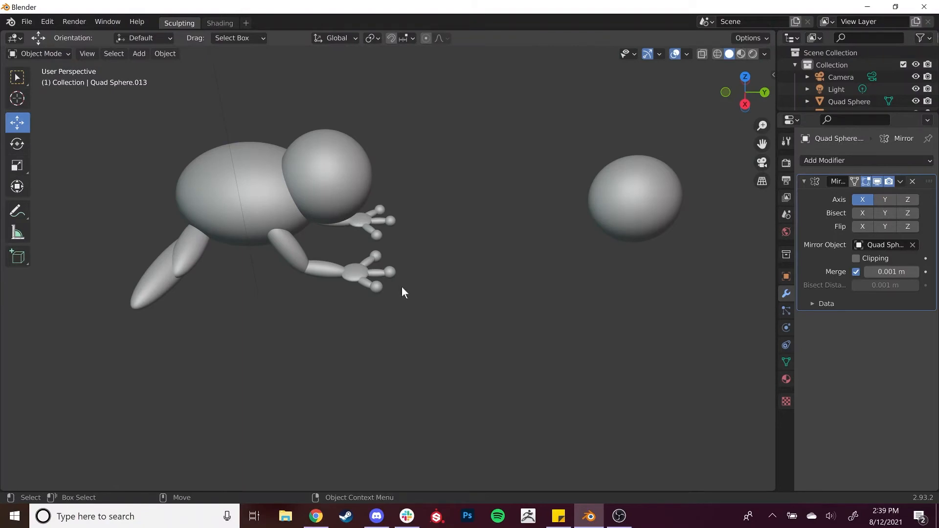
{"action": "scroll", "coordinate": [400, 294], "scroll_direction": "up", "scroll_amount": 5}
{"action": "left_click", "coordinate": [359, 315]}
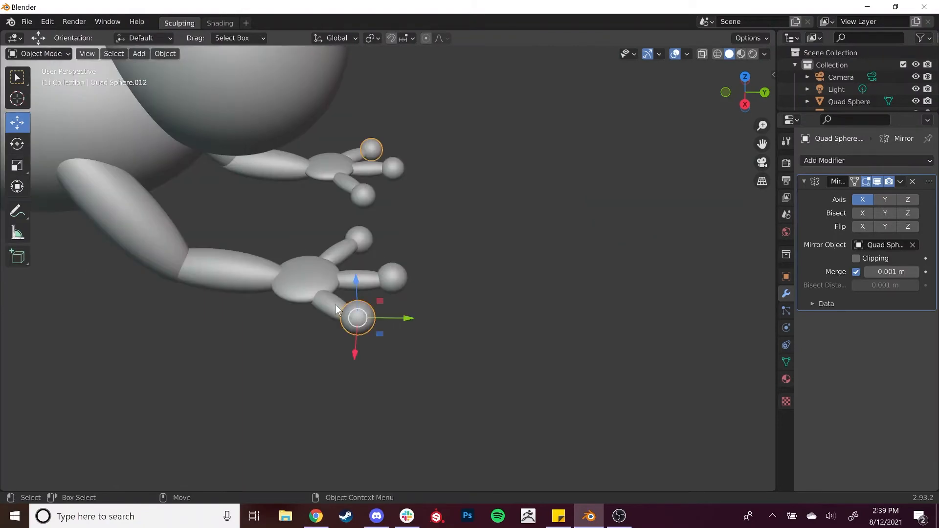
{"action": "left_click", "coordinate": [335, 306], "text": "shift"}
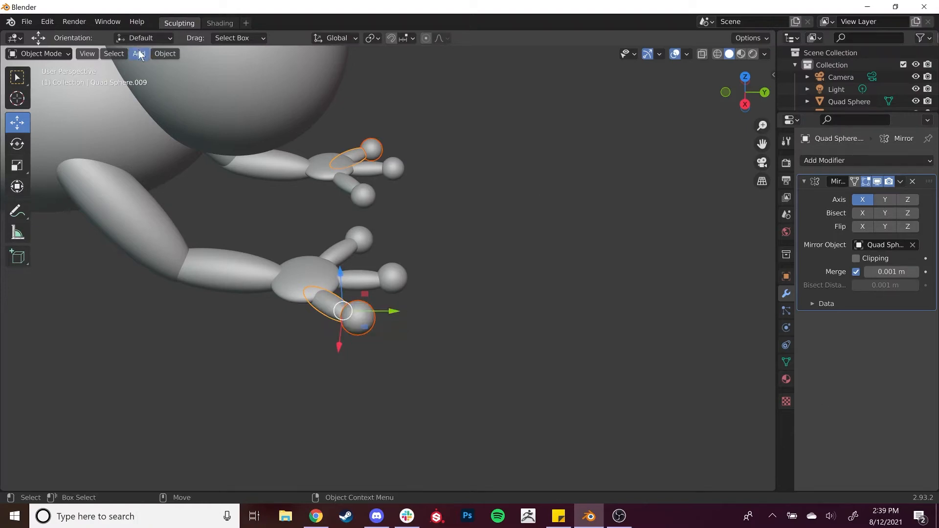
{"action": "left_click", "coordinate": [159, 53]}
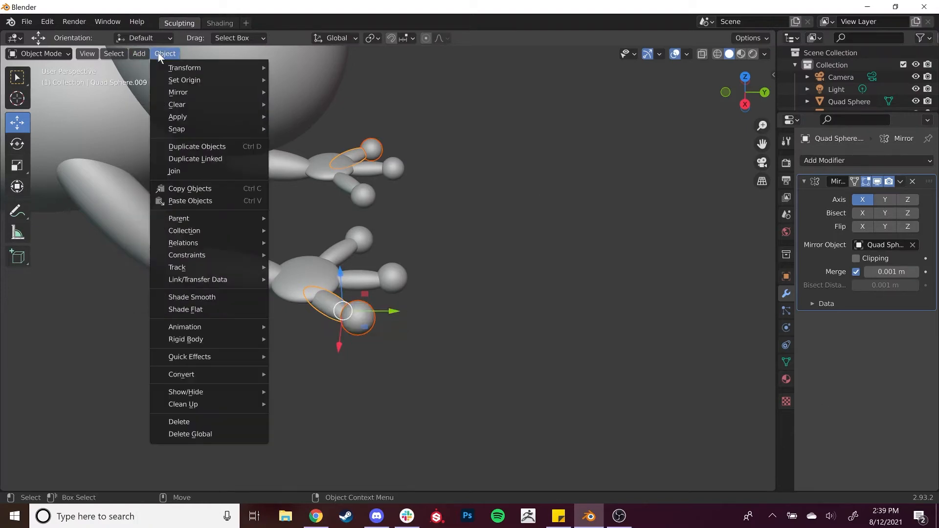
{"action": "left_click", "coordinate": [189, 171]}
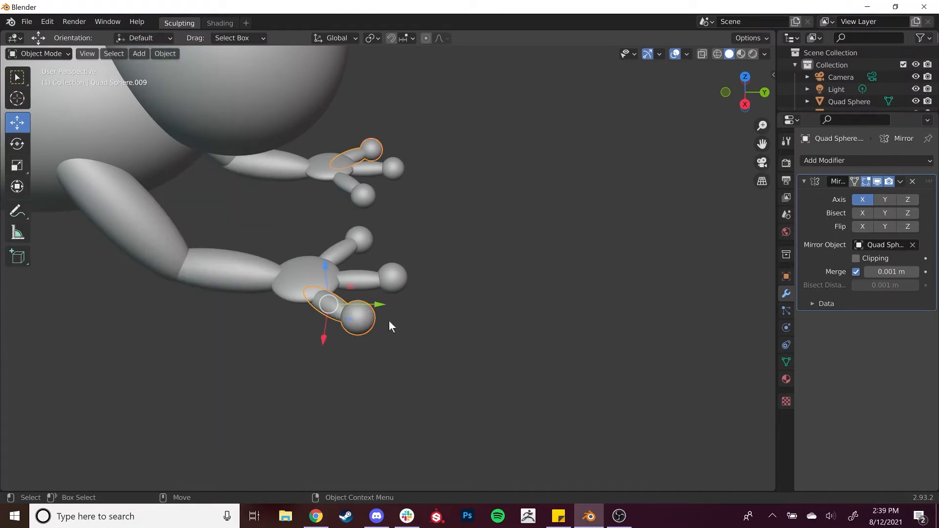
Step: Duplicate the joined outer finger and move the copy back toward the hind leg
{"action": "key", "text": "shift+d"}
{"action": "left_click", "coordinate": [220, 400]}
{"action": "scroll", "coordinate": [221, 389], "scroll_direction": "down", "scroll_amount": 4}
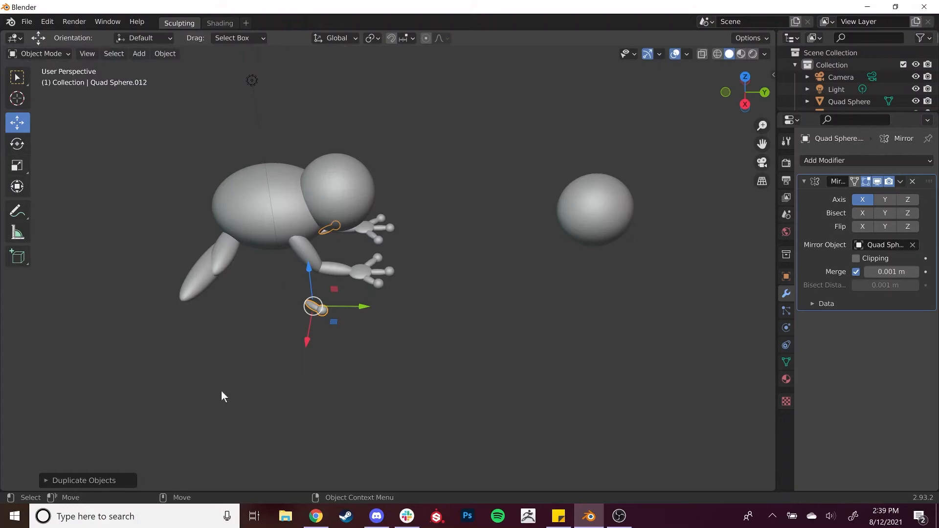
{"action": "middle_click_drag", "start_coordinate": [222, 391], "coordinate": [296, 357]}
{"action": "key", "text": "g"}
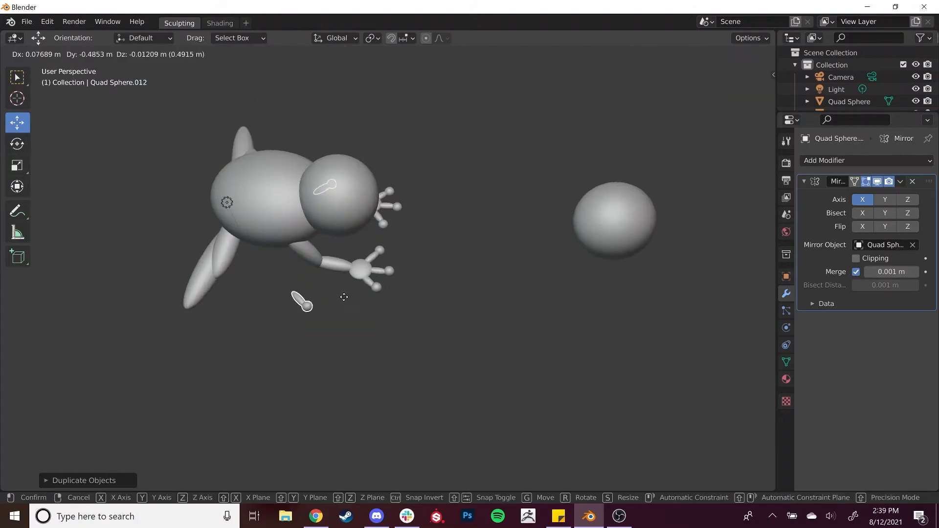
{"action": "left_click", "coordinate": [256, 303]}
Step: Rotate the copied finger to follow the direction of the hind leg as a toe
{"action": "key", "text": "shift+space"}
{"action": "key", "text": "r"}
{"action": "left_click_drag", "start_coordinate": [221, 342], "coordinate": [161, 352]}
Step: Move the toe along Z to the height of the lower hind leg's end
{"action": "key", "text": "shift+space"}
{"action": "key", "text": "g"}
{"action": "middle_click_drag", "start_coordinate": [213, 320], "coordinate": [392, 365]}
{"action": "scroll", "coordinate": [376, 342], "scroll_direction": "up", "scroll_amount": 4}
{"action": "scroll", "coordinate": [356, 311], "scroll_direction": "down", "scroll_amount": 8}
{"action": "scroll", "coordinate": [420, 379], "scroll_direction": "up", "scroll_amount": 9}
{"action": "middle_click_drag", "start_coordinate": [360, 443], "coordinate": [369, 289], "text": "shift"}
{"action": "middle_click_drag", "start_coordinate": [325, 369], "coordinate": [432, 109]}
{"action": "key", "text": "g"}
{"action": "key", "text": "z"}
{"action": "left_click", "coordinate": [424, 185]}
Step: Slide the toe along X to the tip of the lower hind leg
{"action": "middle_click_drag", "start_coordinate": [425, 185], "coordinate": [436, 243]}
{"action": "key", "text": "g"}
{"action": "key", "text": "x"}
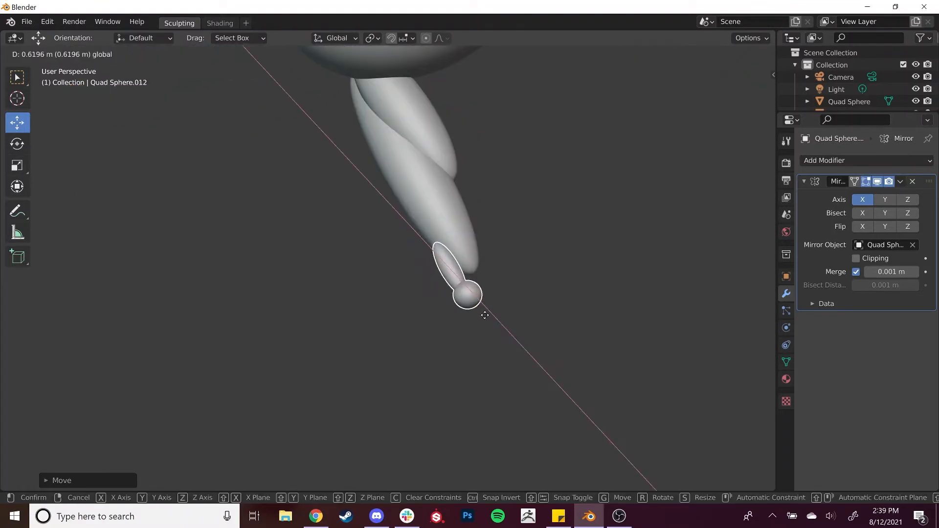
{"action": "left_click", "coordinate": [498, 293]}
Step: Stretch the toe along X and shift it against the rear side of the lower hind leg's tip
{"action": "key", "text": "s"}
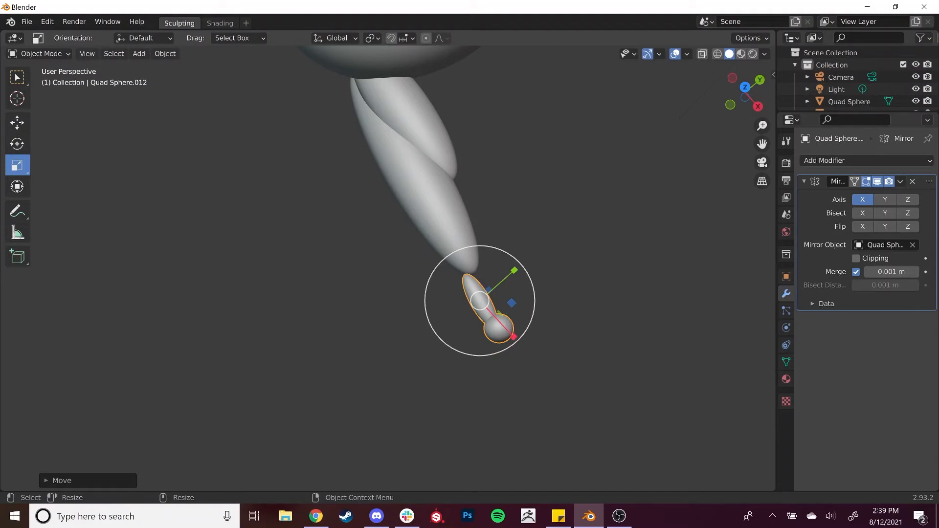
{"action": "key", "text": "x"}
{"action": "left_click_drag", "start_coordinate": [522, 359], "coordinate": [521, 359]}
{"action": "left_click_drag", "start_coordinate": [530, 307], "coordinate": [496, 321]}
{"action": "key", "text": "w"}
{"action": "left_click_drag", "start_coordinate": [464, 350], "coordinate": [448, 350], "text": "alt"}
Step: Rotate the toe so it splays toward the rear of the foot
{"action": "scroll", "coordinate": [446, 342], "scroll_direction": "up", "scroll_amount": 5}
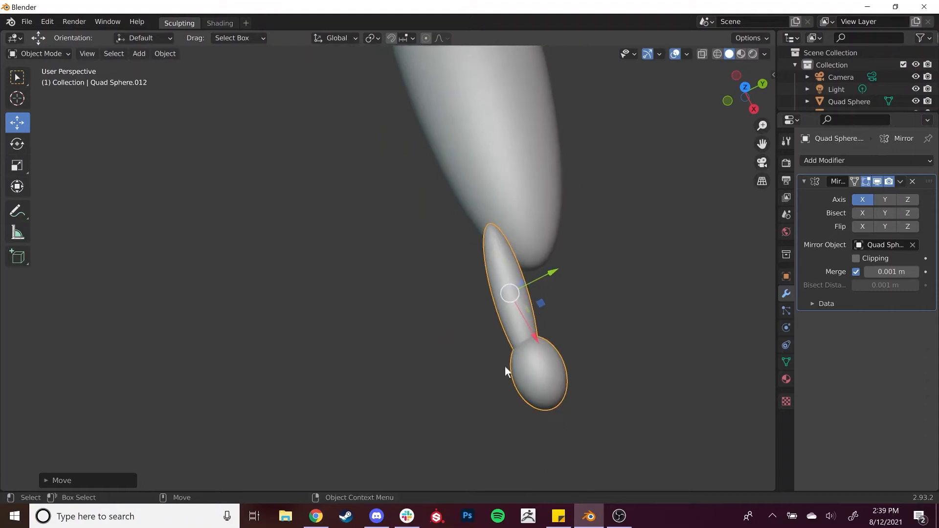
{"action": "key", "text": "e"}
{"action": "left_click_drag", "start_coordinate": [505, 338], "coordinate": [485, 337]}
{"action": "left_click_drag", "start_coordinate": [438, 373], "coordinate": [528, 217], "text": "alt"}
Step: Reposition the splayed toe so its narrow end sinks into the tip of the lower hind leg
{"action": "scroll", "coordinate": [528, 216], "scroll_direction": "down", "scroll_amount": 8}
{"action": "scroll", "coordinate": [440, 319], "scroll_direction": "up", "scroll_amount": 6}
{"action": "middle_click_drag", "start_coordinate": [577, 314], "coordinate": [318, 274], "text": "alt"}
{"action": "key", "text": "shift+space"}
{"action": "key", "text": "g"}
{"action": "left_click_drag", "start_coordinate": [360, 231], "coordinate": [385, 368]}
{"action": "middle_click_drag", "start_coordinate": [385, 369], "coordinate": [293, 381]}
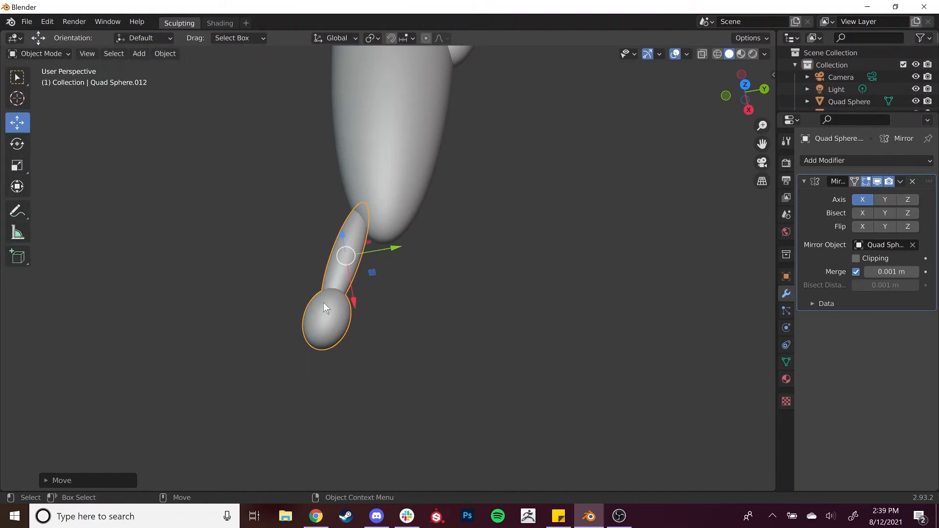
Step: Duplicate the toe, rotate the copy slightly forward and place it at the middle of the hind leg's tip
{"action": "key", "text": "shift+d"}
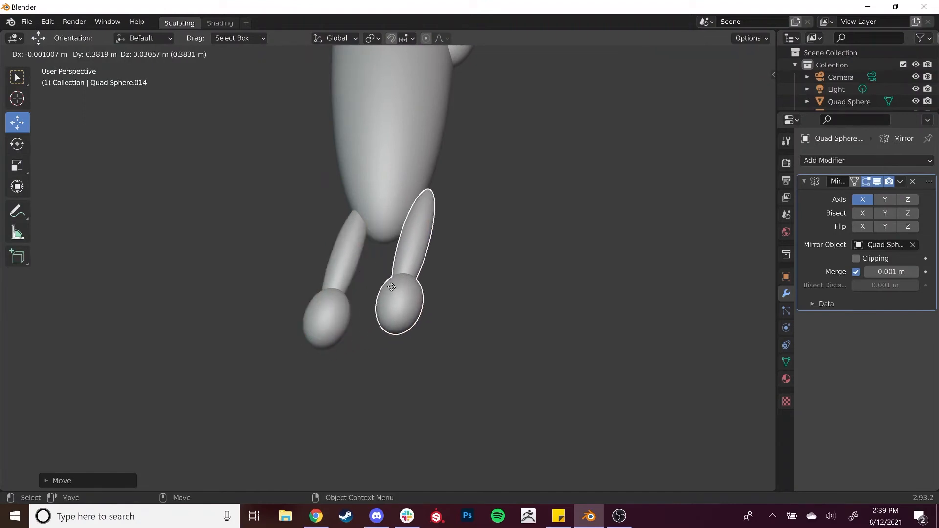
{"action": "left_click", "coordinate": [374, 295]}
{"action": "key", "text": "e"}
{"action": "mouse_move", "coordinate": [389, 290]}
{"action": "left_mouse_down"}
{"action": "mouse_move", "coordinate": [405, 290]}
{"action": "mouse_move", "coordinate": [405, 299]}
{"action": "left_mouse_up"}
{"action": "key", "text": "w"}
{"action": "left_click_drag", "start_coordinate": [448, 252], "coordinate": [440, 254]}
{"action": "middle_click_drag", "start_coordinate": [444, 324], "coordinate": [381, 350]}
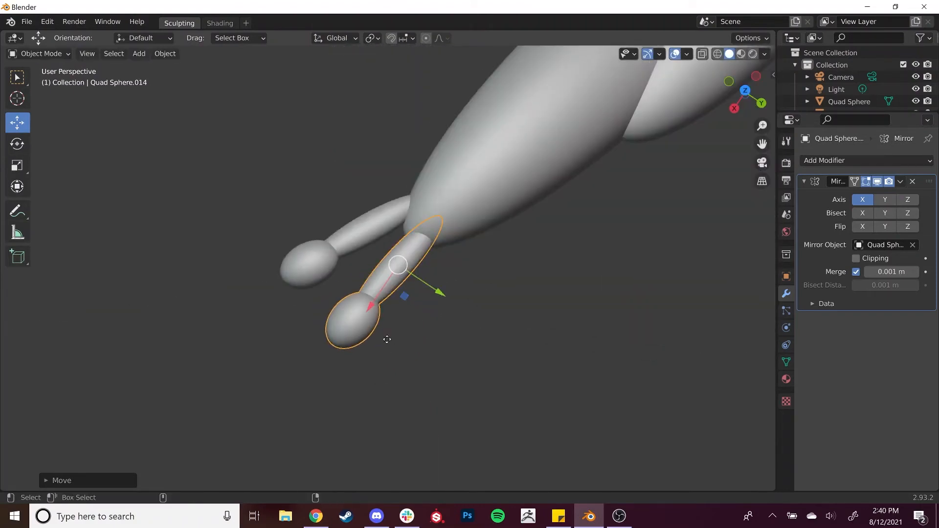
Step: Duplicate the middle toe to the front side of the hind foot and rotate the copy to splay forward
{"action": "key", "text": "shift+d"}
{"action": "left_click", "coordinate": [444, 345]}
{"action": "key", "text": "shift+space"}
{"action": "key", "text": "r"}
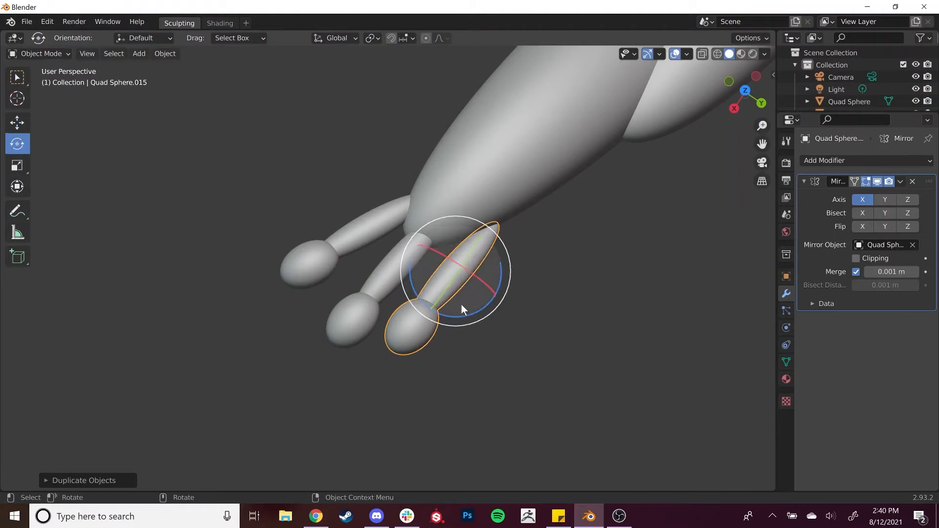
{"action": "left_click_drag", "start_coordinate": [460, 317], "coordinate": [518, 318]}
{"action": "middle_click_drag", "start_coordinate": [518, 318], "coordinate": [439, 331]}
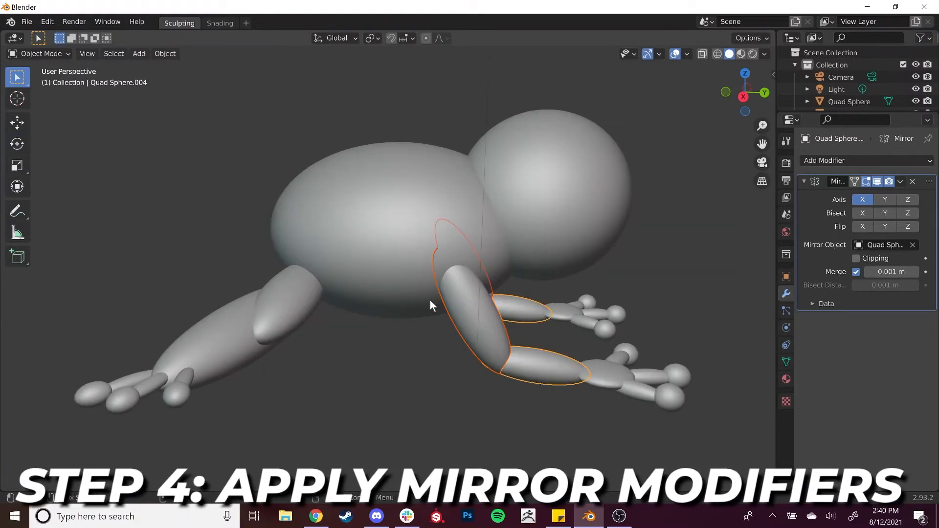
Step: Apply the Mirror modifier of the upper front leg
{"action": "left_click", "coordinate": [451, 300]}
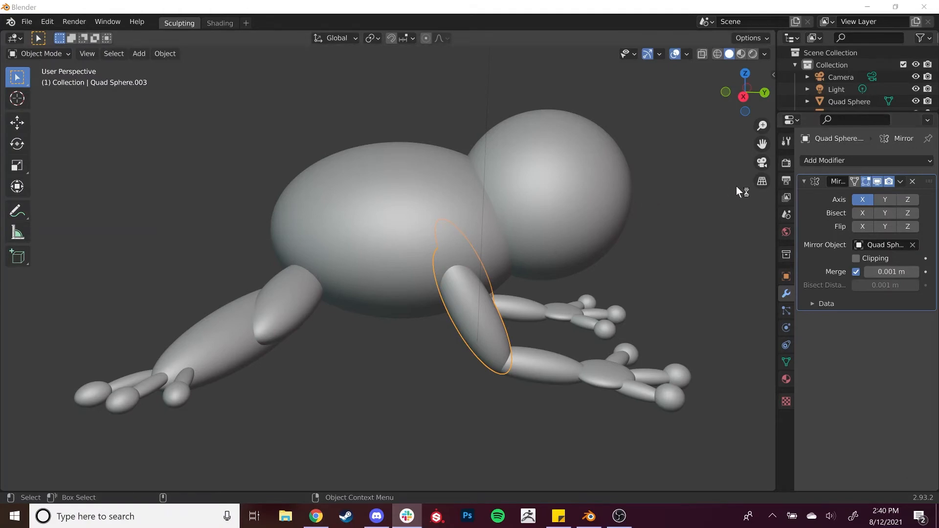
{"action": "left_click", "coordinate": [902, 184]}
{"action": "left_click", "coordinate": [903, 184]}
{"action": "left_click", "coordinate": [903, 183]}
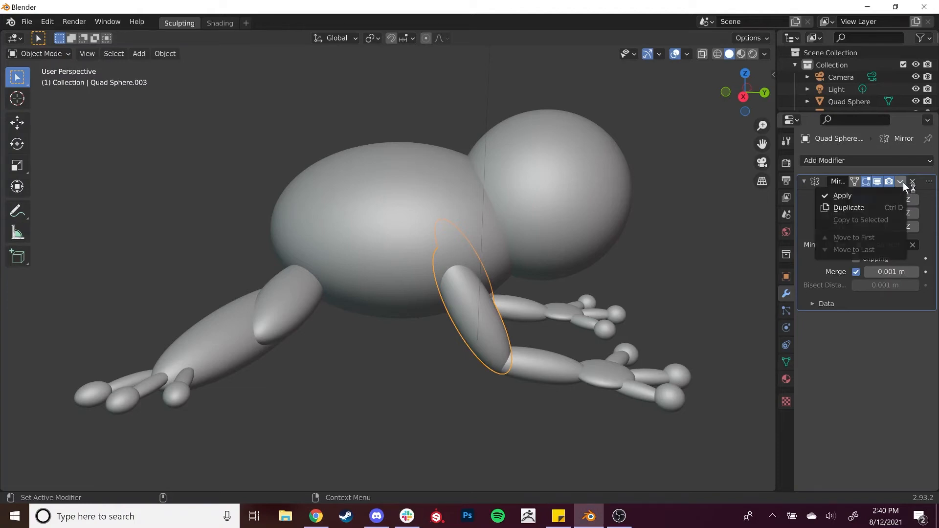
{"action": "left_click", "coordinate": [852, 192]}
Step: Apply the Mirror modifiers of the lower front leg and the palm
{"action": "left_click", "coordinate": [554, 360]}
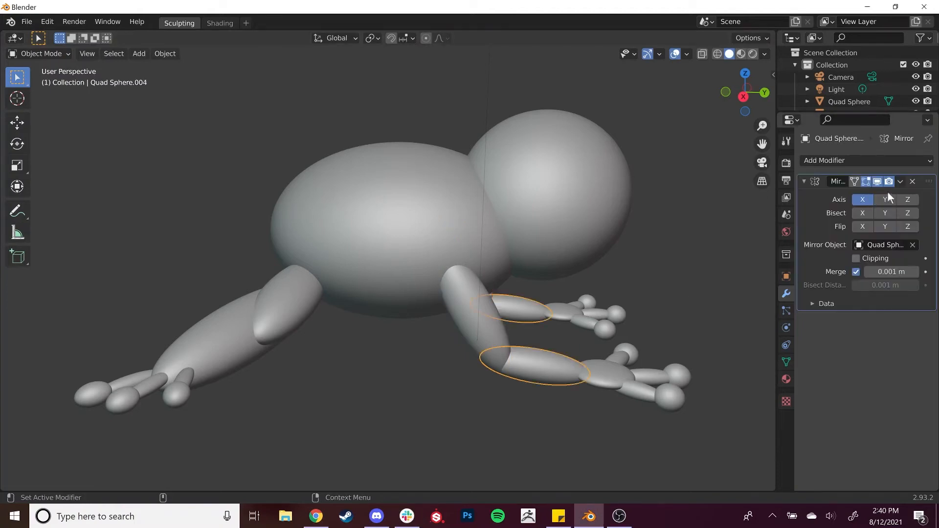
{"action": "left_click", "coordinate": [901, 182]}
{"action": "left_click", "coordinate": [853, 194]}
{"action": "left_click", "coordinate": [582, 307]}
{"action": "left_click", "coordinate": [901, 182]}
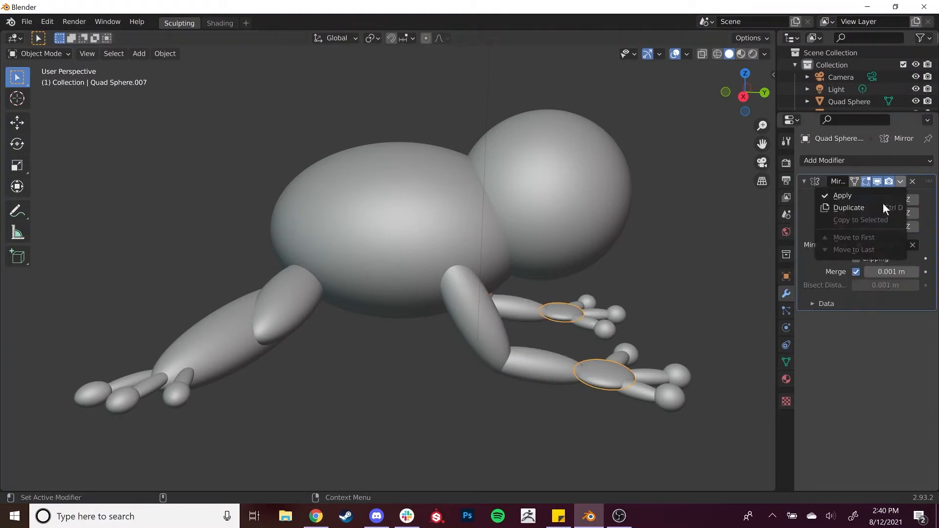
{"action": "left_click", "coordinate": [854, 195]}
Step: Apply the Mirror modifiers of the joined outer finger and the middle finger
{"action": "left_click", "coordinate": [662, 394]}
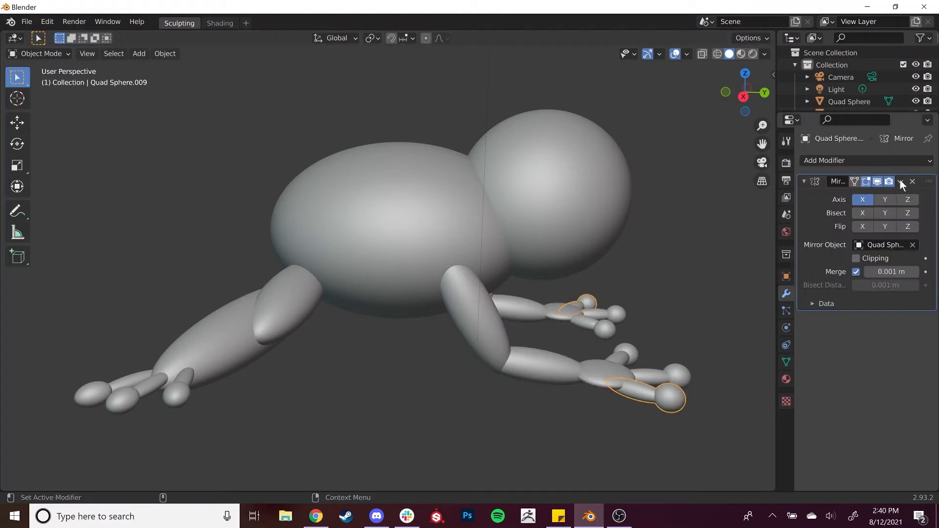
{"action": "left_click", "coordinate": [901, 182]}
{"action": "left_click", "coordinate": [854, 195]}
{"action": "left_click", "coordinate": [612, 305]}
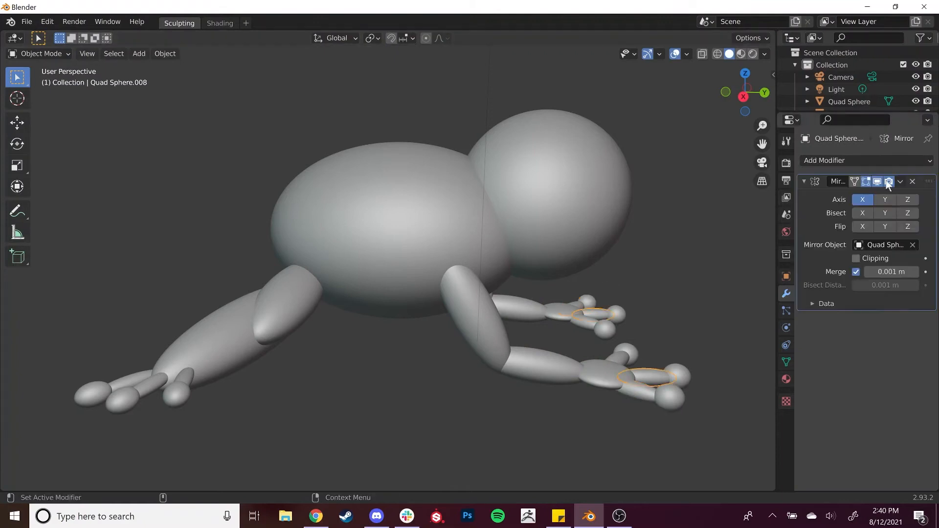
{"action": "left_click", "coordinate": [901, 182]}
{"action": "left_click", "coordinate": [854, 195]}
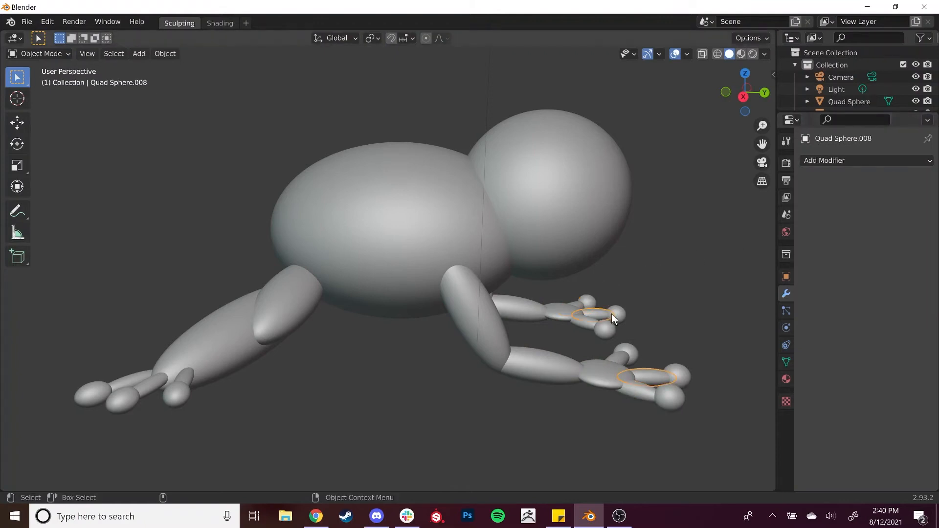
Step: Apply the Mirror modifiers of the middle fingertip, the inner finger and the inner fingertip
{"action": "left_click", "coordinate": [679, 375]}
{"action": "left_click", "coordinate": [901, 182]}
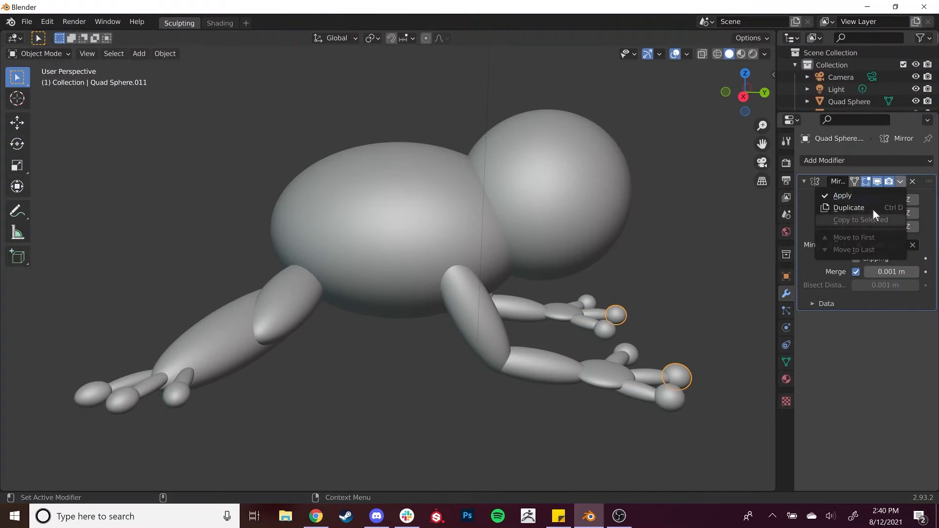
{"action": "left_click", "coordinate": [859, 195]}
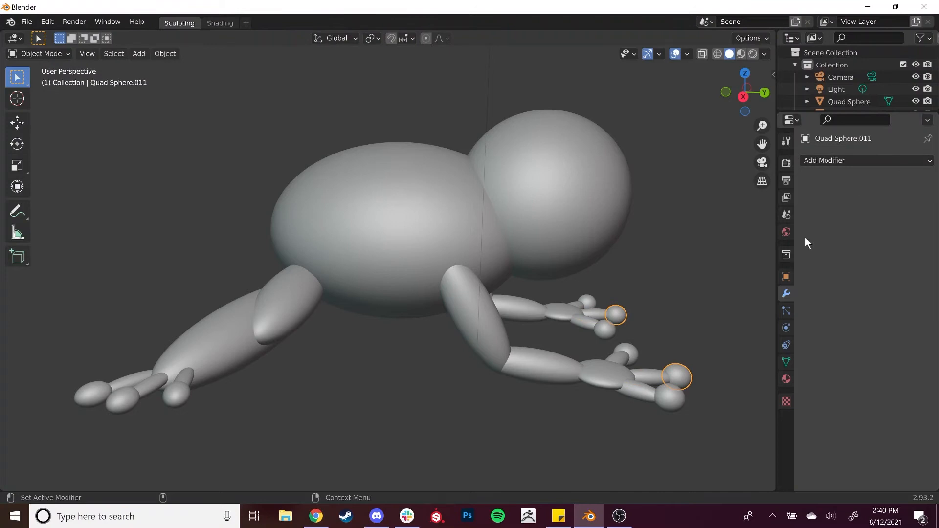
{"action": "left_click", "coordinate": [580, 316]}
{"action": "left_click", "coordinate": [900, 182]}
{"action": "left_click", "coordinate": [843, 196]}
{"action": "left_click", "coordinate": [625, 356]}
{"action": "left_click", "coordinate": [900, 182]}
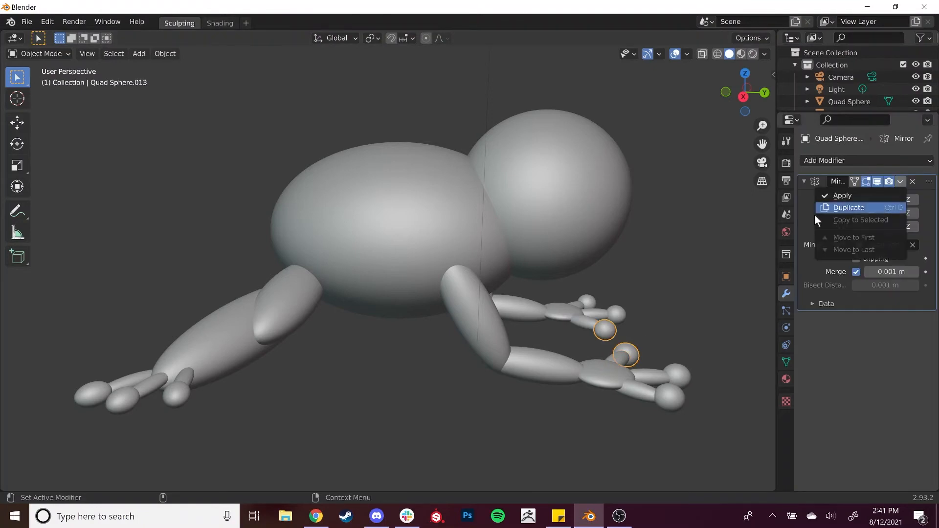
{"action": "left_click", "coordinate": [832, 197]}
Step: Check the front hand, front leg, head and body parts one by one for remaining modifiers
{"action": "left_click", "coordinate": [669, 374]}
{"action": "left_click", "coordinate": [677, 375]}
{"action": "left_click", "coordinate": [627, 392]}
{"action": "left_click", "coordinate": [583, 376]}
{"action": "left_click", "coordinate": [501, 298]}
{"action": "left_click", "coordinate": [472, 296]}
{"action": "left_click", "coordinate": [526, 238]}
{"action": "left_click", "coordinate": [402, 247]}
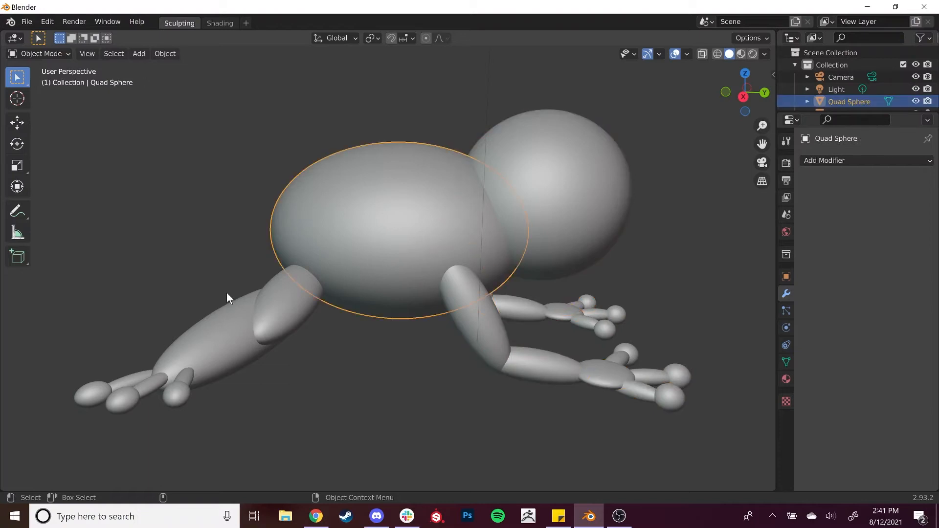
Step: Apply the Mirror modifiers of the hind leg's upper and lower parts
{"action": "left_click", "coordinate": [287, 299]}
{"action": "left_click", "coordinate": [899, 182]}
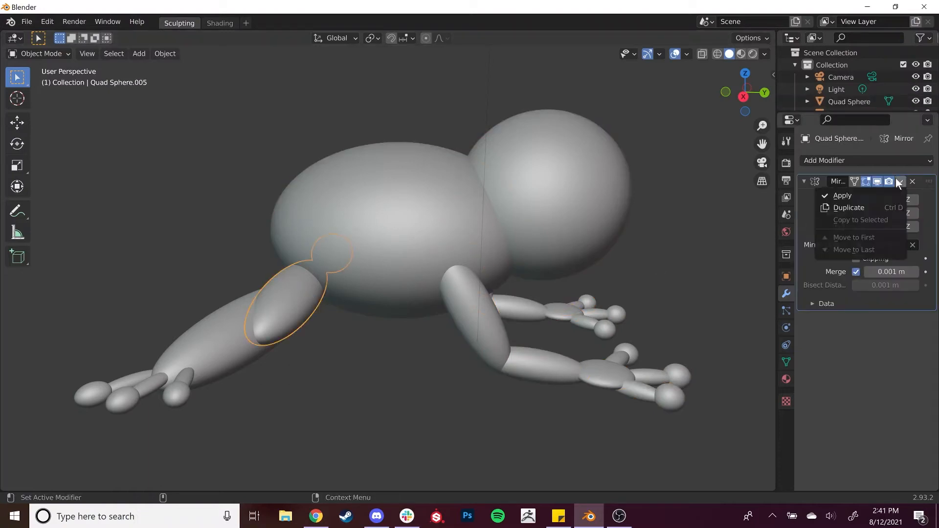
{"action": "left_click", "coordinate": [838, 195]}
{"action": "left_click", "coordinate": [229, 334]}
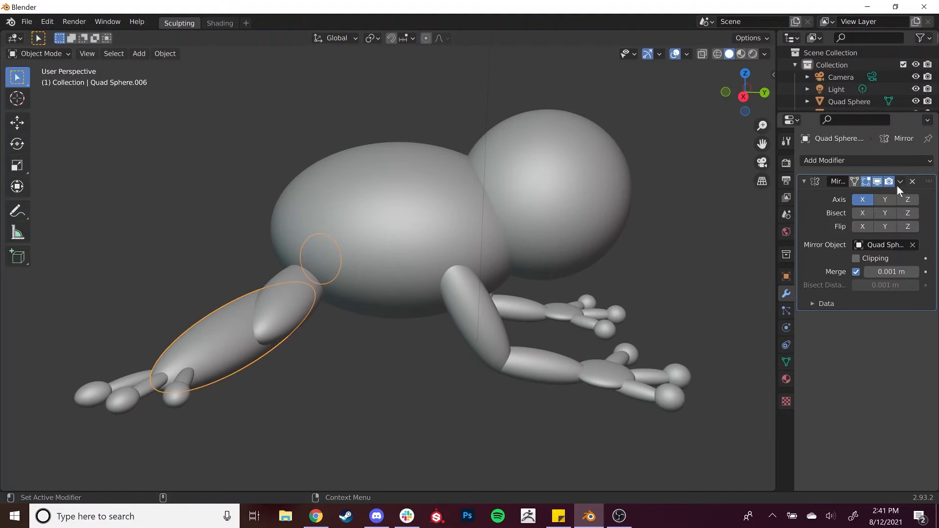
{"action": "left_click", "coordinate": [900, 182]}
{"action": "left_click", "coordinate": [834, 196]}
Step: Apply the Mirror modifiers of the three joined toes on the hind foot
{"action": "left_click", "coordinate": [174, 394]}
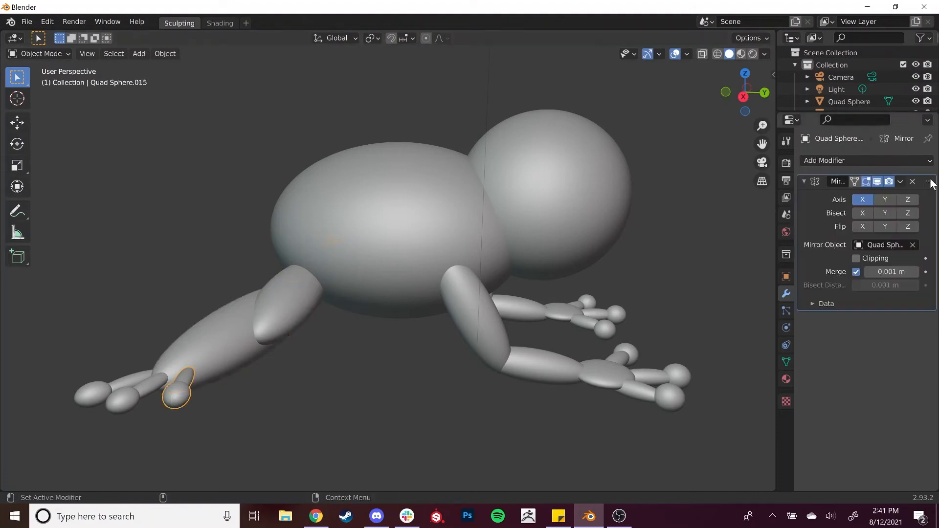
{"action": "left_click", "coordinate": [900, 182]}
{"action": "left_click", "coordinate": [842, 195]}
{"action": "left_click", "coordinate": [115, 397]}
{"action": "left_click", "coordinate": [900, 182]}
{"action": "left_click", "coordinate": [862, 197]}
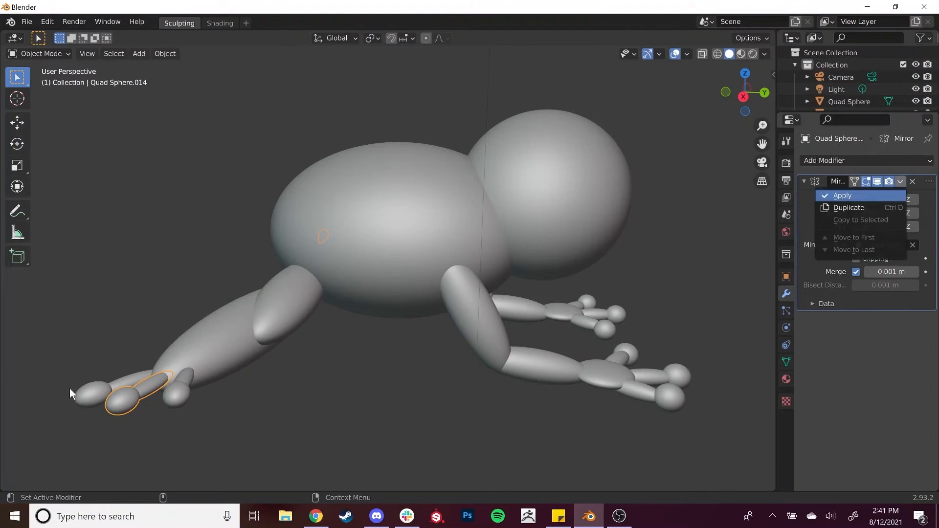
{"action": "left_click", "coordinate": [110, 387]}
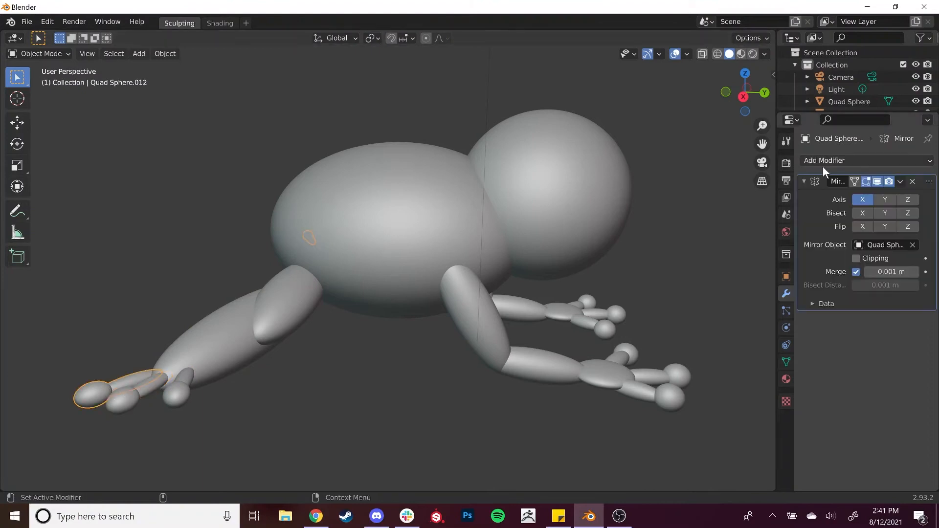
{"action": "left_click", "coordinate": [903, 182]}
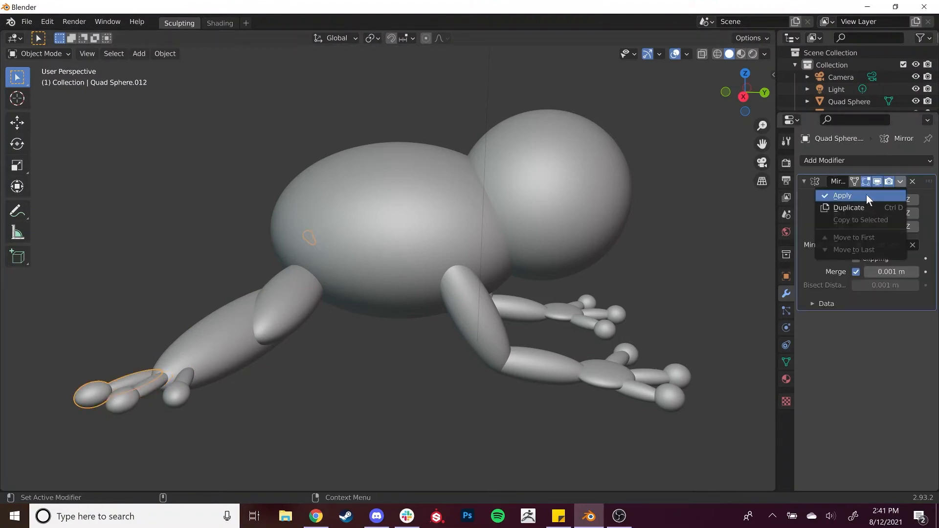
{"action": "left_click", "coordinate": [867, 195]}
Step: Select the head, body, front leg, palm and all finger parts together
{"action": "middle_click_drag", "start_coordinate": [622, 257], "coordinate": [427, 296]}
{"action": "scroll", "coordinate": [617, 269], "scroll_direction": "down", "scroll_amount": 1}
{"action": "scroll", "coordinate": [617, 273], "scroll_direction": "down", "scroll_amount": 2}
{"action": "scroll", "coordinate": [544, 284], "scroll_direction": "up", "scroll_amount": 2}
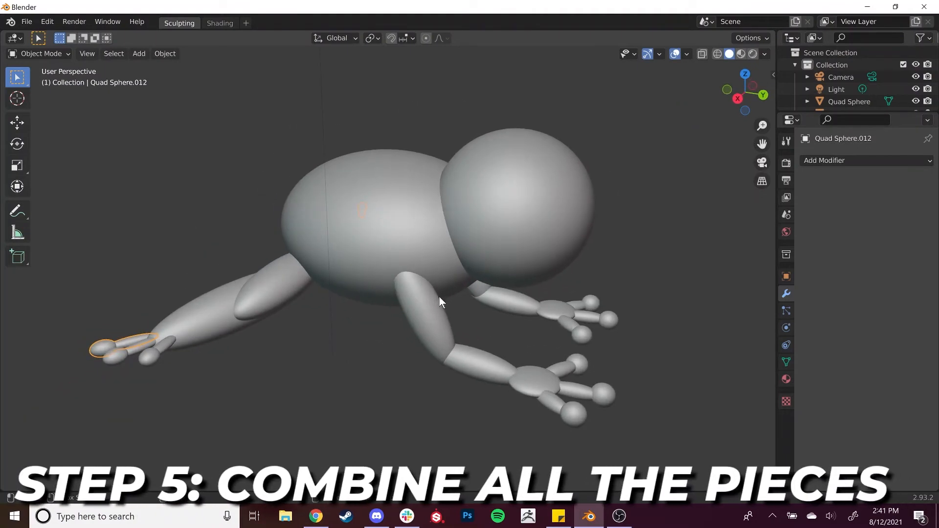
{"action": "left_click", "coordinate": [527, 192]}
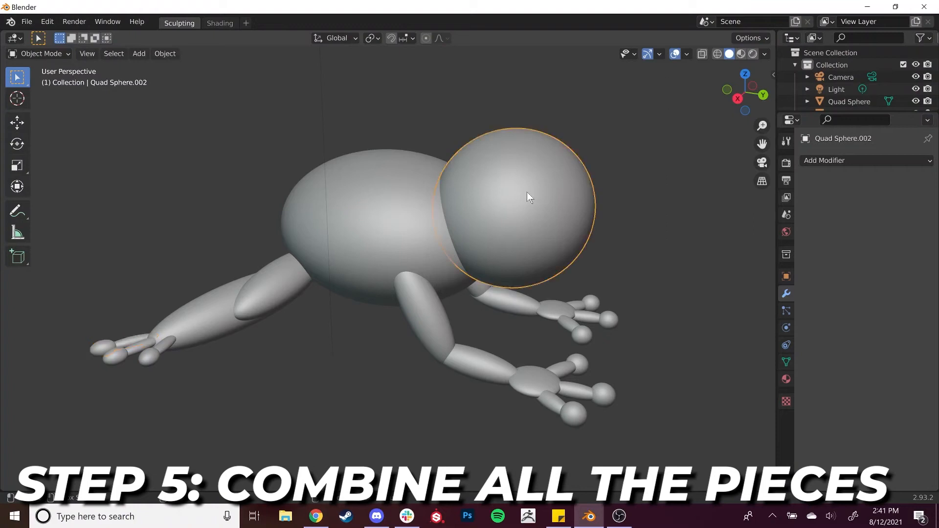
{"action": "left_click", "coordinate": [387, 195], "text": "shift"}
{"action": "left_click", "coordinate": [440, 322], "text": "shift"}
{"action": "left_click", "coordinate": [485, 366], "text": "shift"}
{"action": "left_click", "coordinate": [536, 371], "text": "shift"}
{"action": "left_click", "coordinate": [562, 368], "text": "shift"}
{"action": "left_click", "coordinate": [578, 387], "text": "shift"}
{"action": "left_click", "coordinate": [608, 391], "text": "shift"}
{"action": "left_click", "coordinate": [578, 365], "text": "shift"}
{"action": "left_click", "coordinate": [571, 419], "text": "shift"}
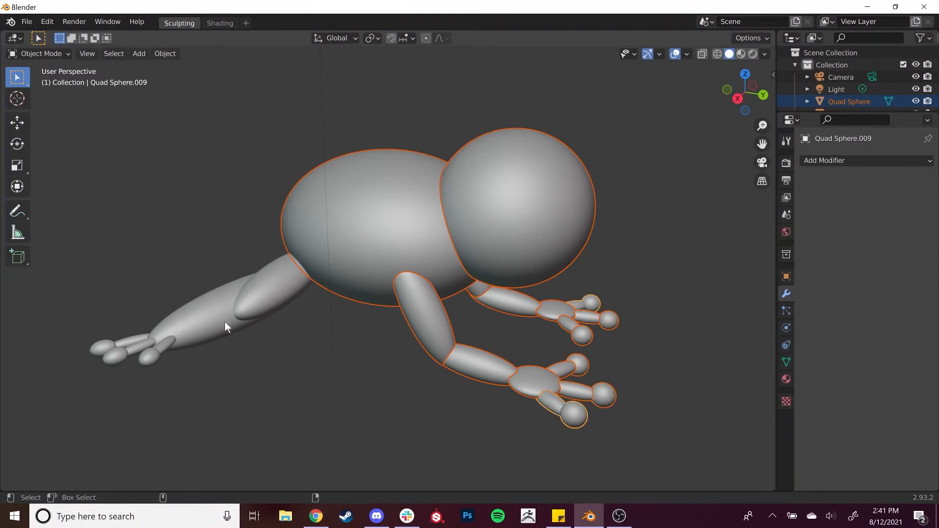
Step: Add the hind leg and toe parts to the selection and join all frog pieces into one object
{"action": "left_click", "coordinate": [203, 319], "text": "shift"}
{"action": "left_click", "coordinate": [256, 300], "text": "shift"}
{"action": "left_click", "coordinate": [142, 351], "text": "shift"}
{"action": "left_click", "coordinate": [122, 349], "text": "shift"}
{"action": "left_click", "coordinate": [121, 345], "text": "shift"}
{"action": "middle_click_drag", "start_coordinate": [390, 378], "coordinate": [454, 319]}
{"action": "scroll", "coordinate": [391, 315], "scroll_direction": "down", "scroll_amount": 5}
{"action": "scroll", "coordinate": [436, 315], "scroll_direction": "up", "scroll_amount": 5}
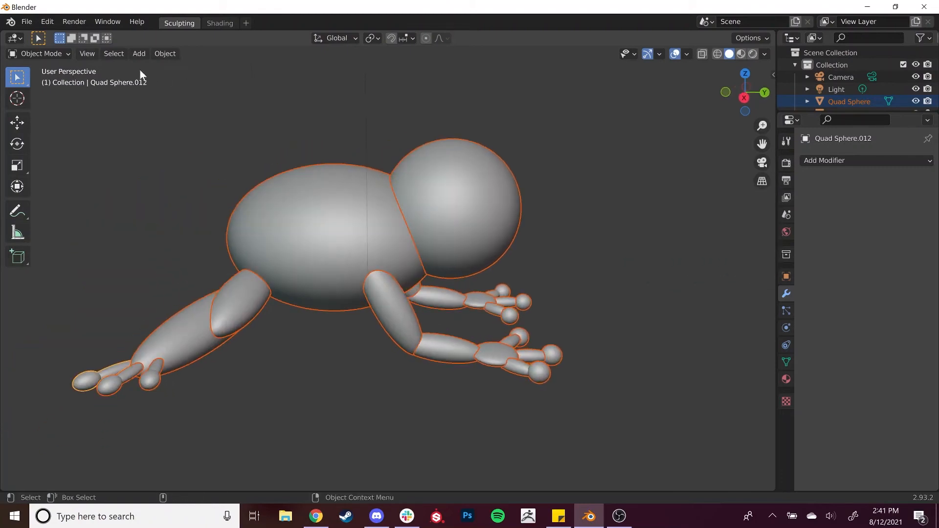
{"action": "left_click", "coordinate": [160, 54]}
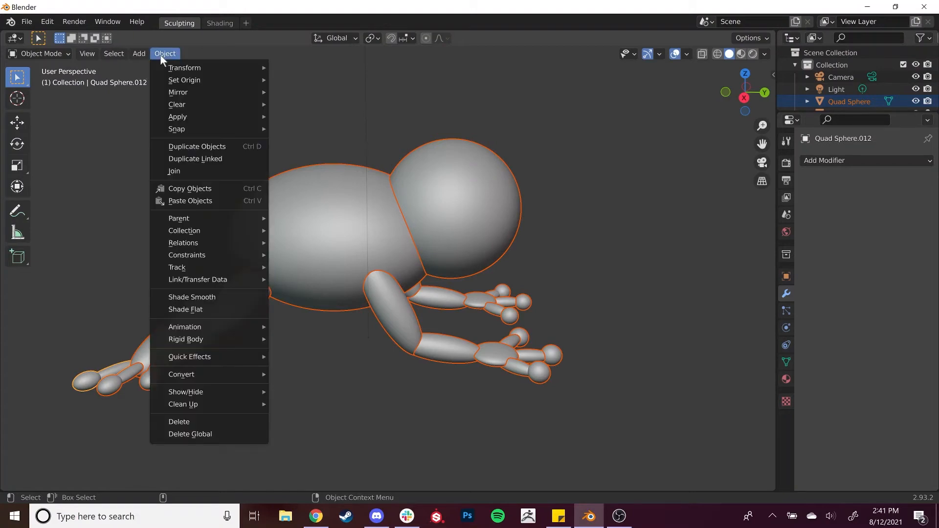
{"action": "left_click", "coordinate": [189, 172]}
Step: Switch the joined frog to Sculpt Mode and remesh it with a voxel size of 0.1 m
{"action": "mouse_move", "coordinate": [474, 178]}
{"action": "middle_mouse_down"}
{"action": "mouse_move", "coordinate": [557, 218]}
{"action": "mouse_move", "coordinate": [405, 189]}
{"action": "mouse_move", "coordinate": [533, 152]}
{"action": "mouse_move", "coordinate": [438, 253]}
{"action": "mouse_move", "coordinate": [462, 266]}
{"action": "mouse_move", "coordinate": [571, 245]}
{"action": "mouse_move", "coordinate": [411, 235]}
{"action": "mouse_move", "coordinate": [427, 232]}
{"action": "mouse_move", "coordinate": [315, 241]}
{"action": "mouse_move", "coordinate": [321, 222]}
{"action": "mouse_move", "coordinate": [394, 223]}
{"action": "middle_mouse_up"}
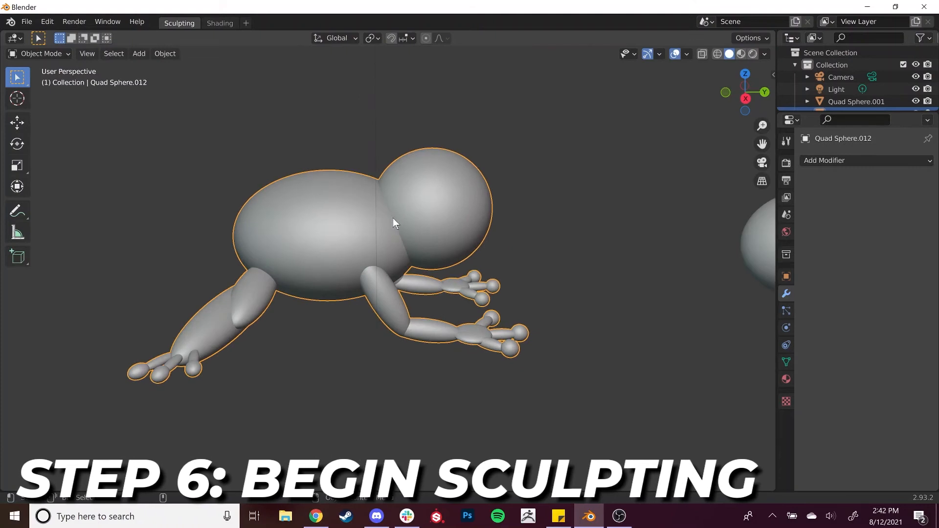
{"action": "left_click", "coordinate": [38, 52]}
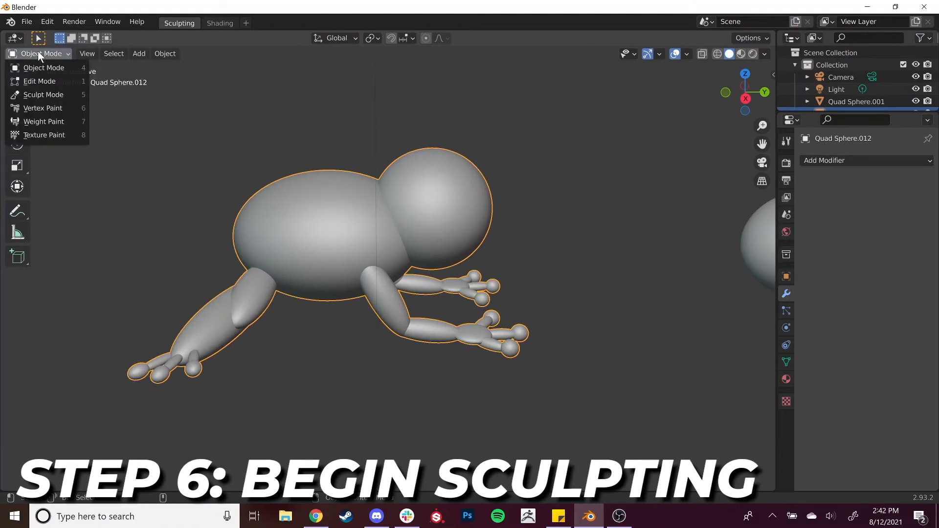
{"action": "left_click", "coordinate": [48, 93]}
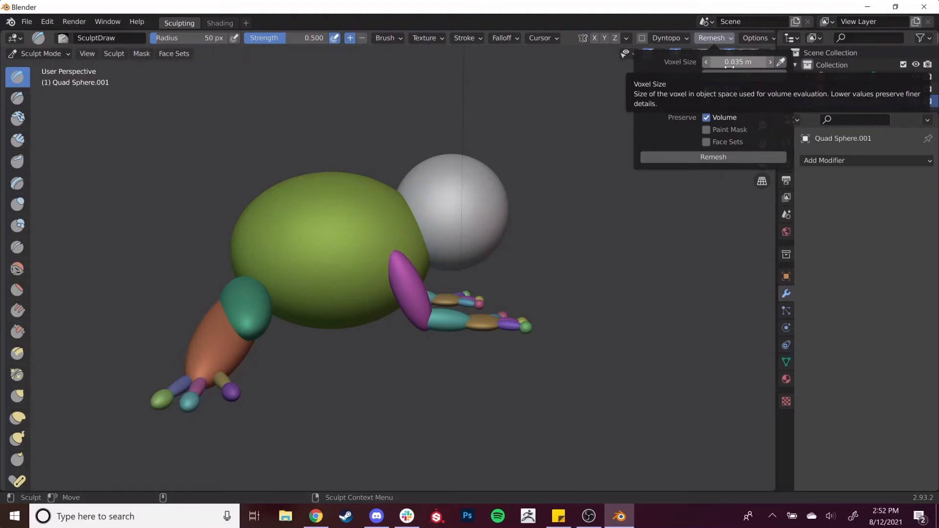
{"action": "left_click", "coordinate": [729, 62]}
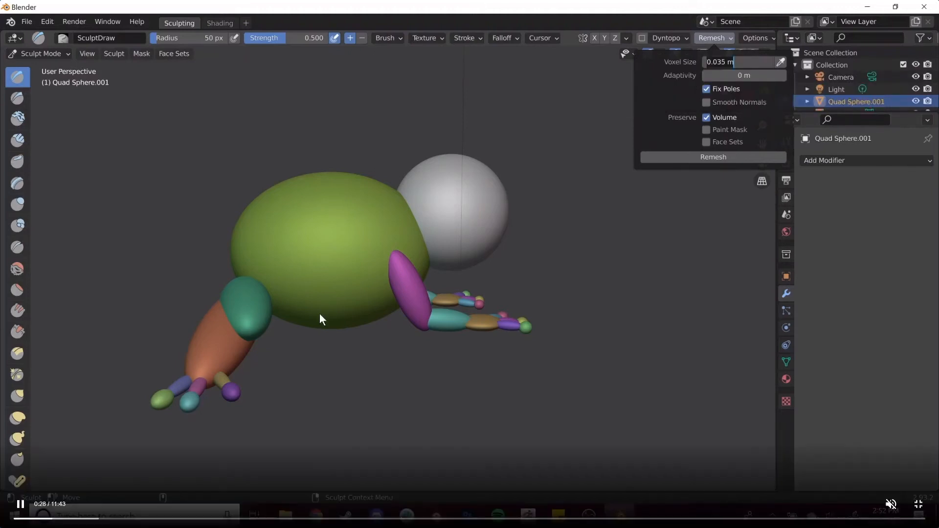
{"action": "type", "text": "0.1"}
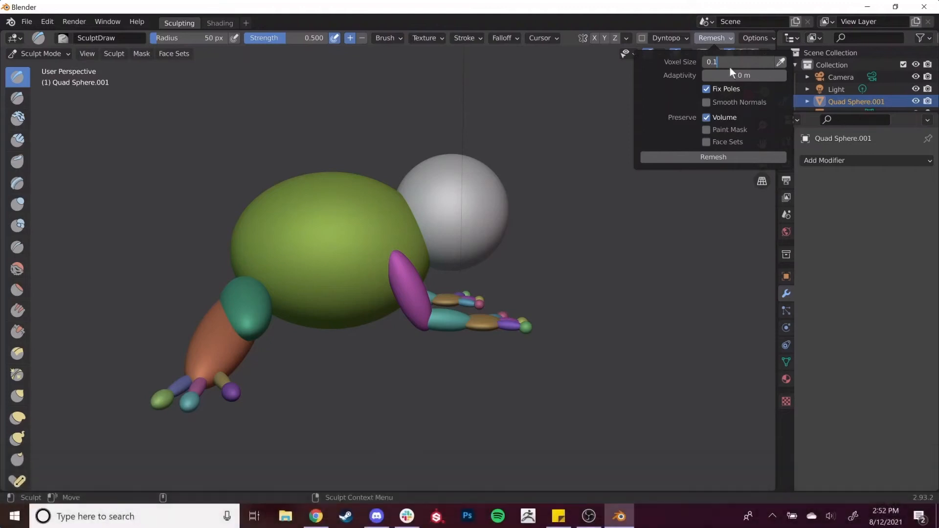
{"action": "key", "text": "Return"}
{"action": "left_click", "coordinate": [696, 157]}
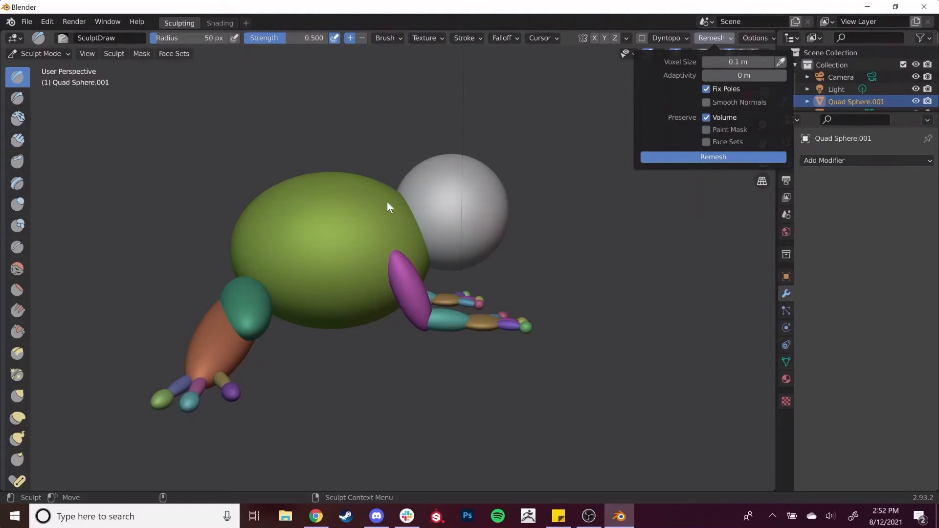
Step: Examine the remeshed seams where the head and legs meet the body
{"action": "scroll", "coordinate": [379, 283], "scroll_direction": "up", "scroll_amount": 6}
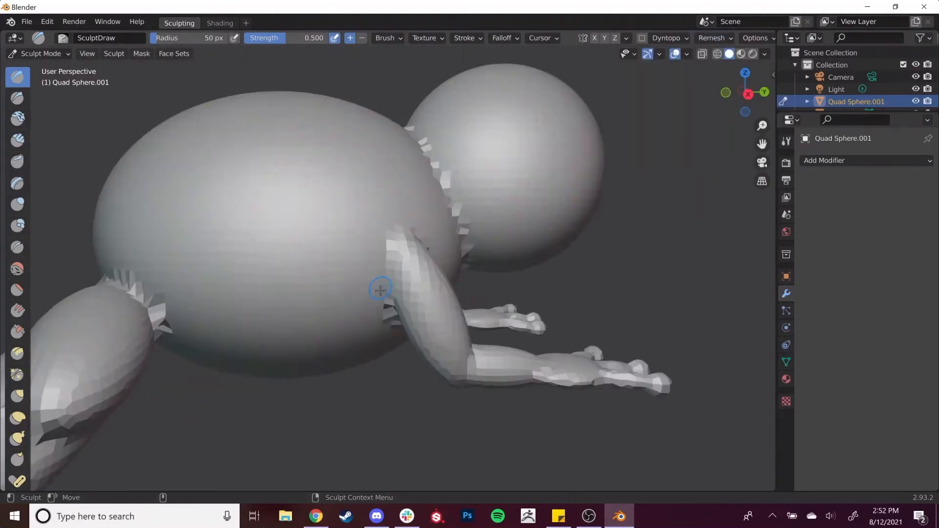
{"action": "middle_click_drag", "start_coordinate": [397, 335], "coordinate": [393, 258]}
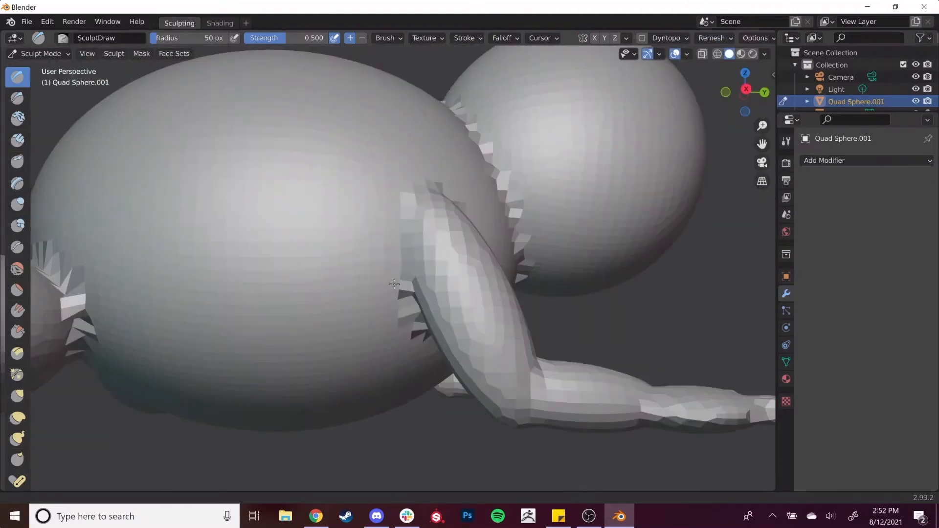
{"action": "scroll", "coordinate": [418, 247], "scroll_direction": "down", "scroll_amount": 5}
{"action": "middle_click_drag", "start_coordinate": [447, 226], "coordinate": [438, 203]}
{"action": "scroll", "coordinate": [445, 291], "scroll_direction": "up", "scroll_amount": 3}
{"action": "scroll", "coordinate": [350, 255], "scroll_direction": "down", "scroll_amount": 5}
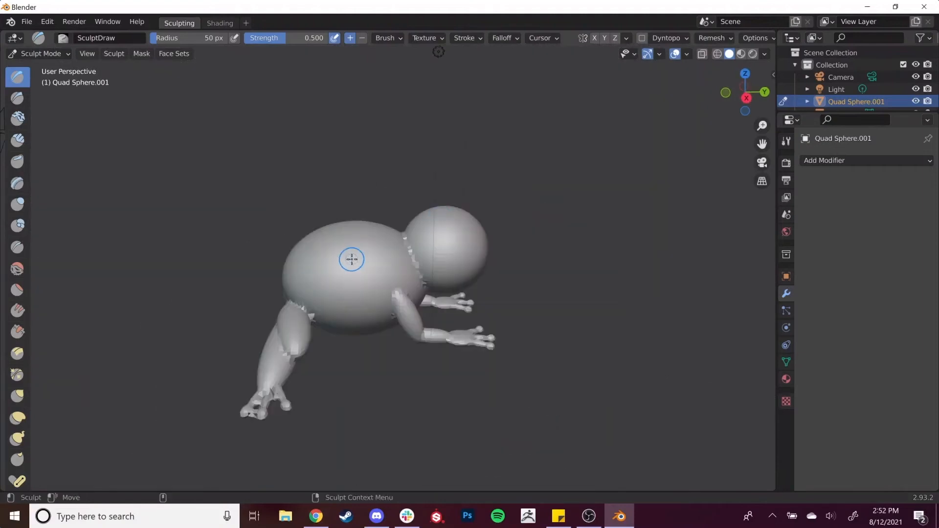
Step: Resize the SculptDraw brush to a radius of 121 px
{"action": "key", "text": "f"}
{"action": "left_click", "coordinate": [328, 262]}
{"action": "key", "text": "bracketright"}
{"action": "key", "text": "bracketright"}
{"action": "key", "text": "bracketright"}
{"action": "key", "text": "bracketright"}
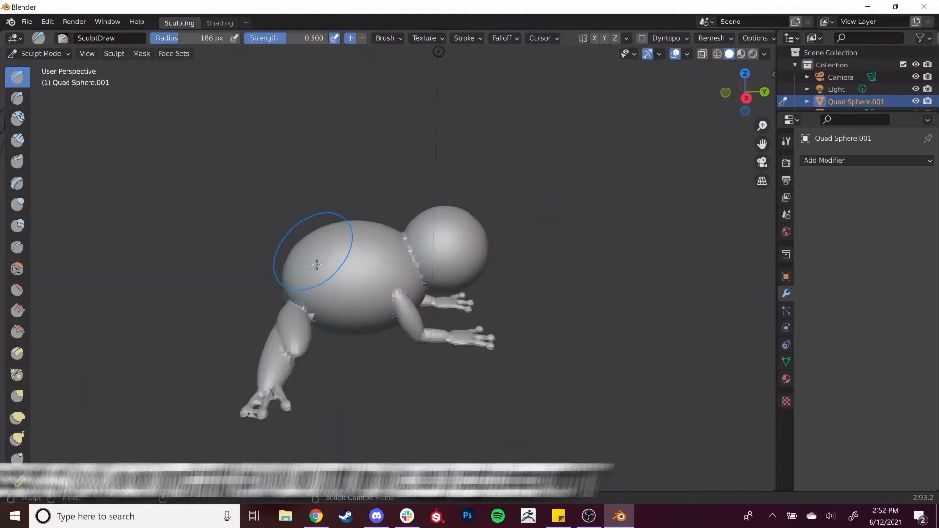
{"action": "key", "text": "bracketleft"}
{"action": "key", "text": "bracketleft"}
{"action": "key", "text": "bracketleft"}
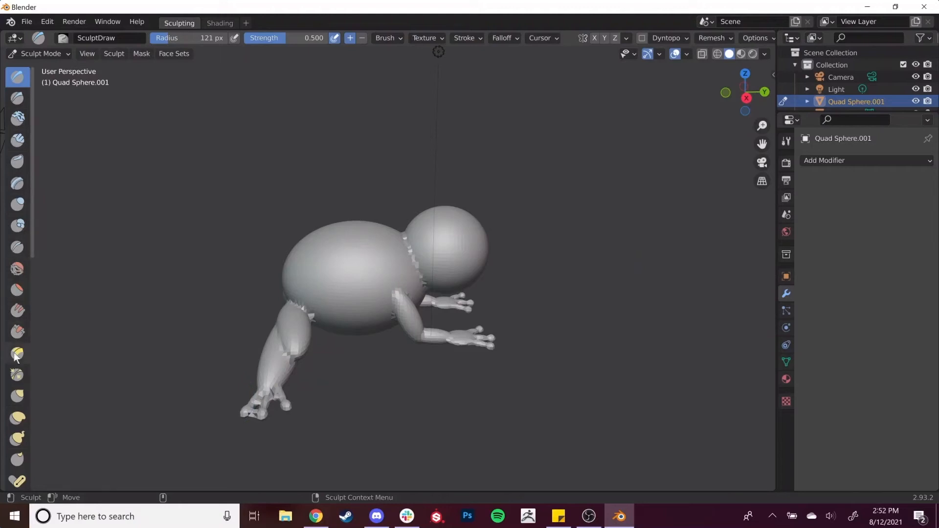
Step: Choose the Elastic Deform brush, turn on X symmetry and enlarge the brush radius to 147 px
{"action": "left_click", "coordinate": [18, 420]}
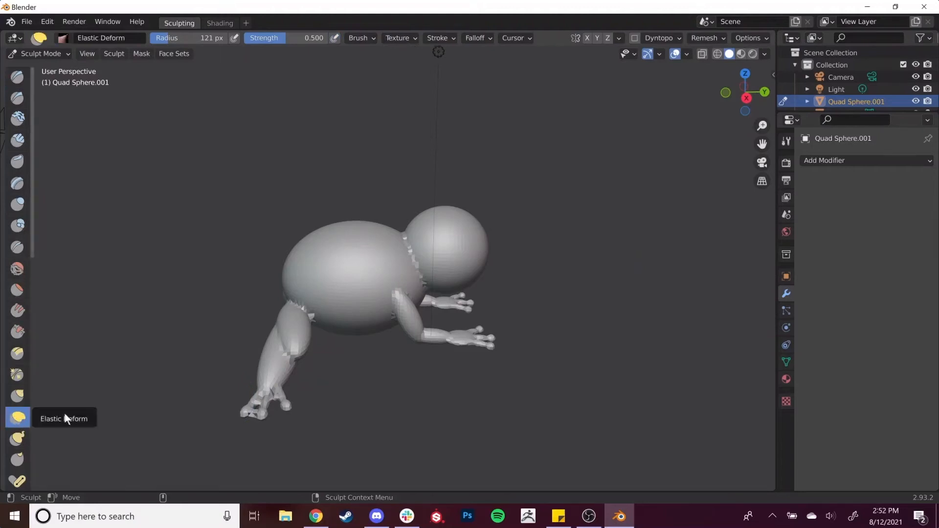
{"action": "key", "text": "bracketright"}
{"action": "key", "text": "bracketright"}
{"action": "key", "text": "bracketleft"}
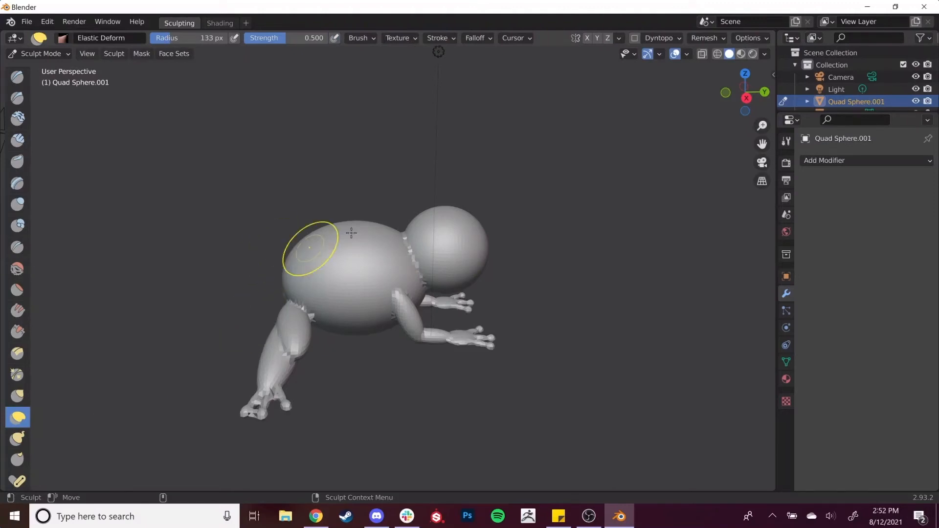
{"action": "left_click", "coordinate": [587, 38]}
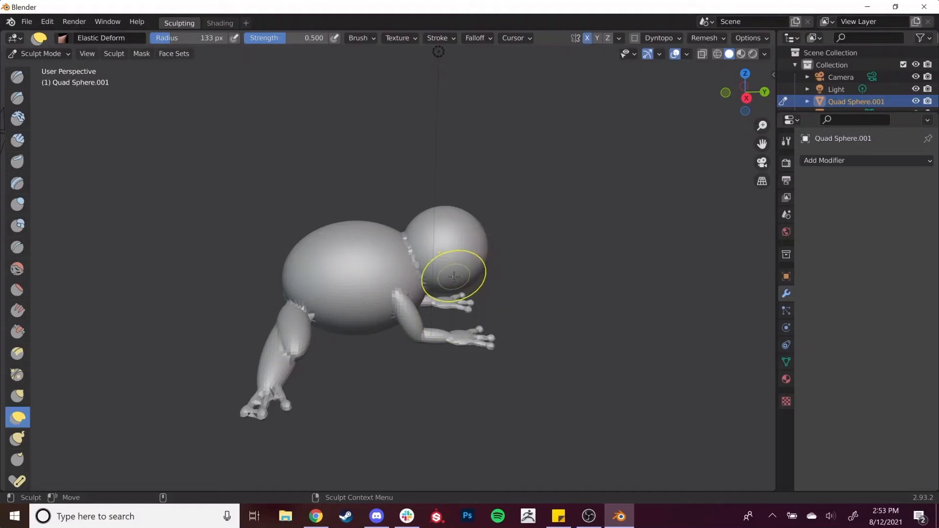
{"action": "key", "text": "bracketright"}
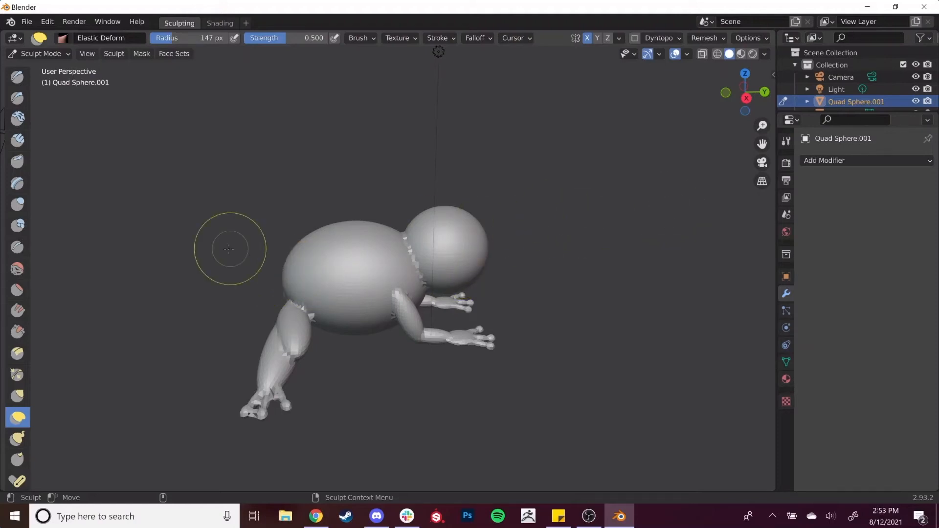
Step: Taper the rear of the body with Elastic Deform strokes, enlarging the brush radius to about 223 px
{"action": "middle_click_drag", "start_coordinate": [247, 287], "coordinate": [260, 279]}
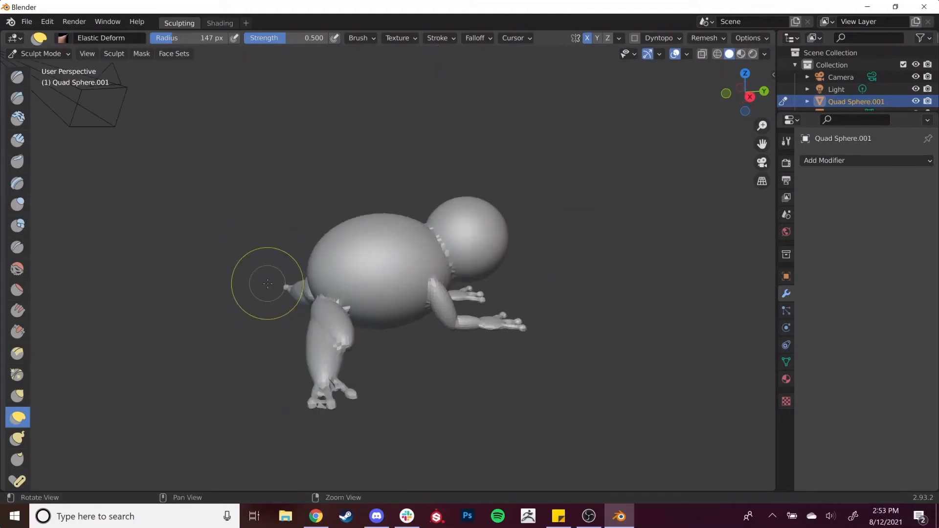
{"action": "mouse_move", "coordinate": [315, 268]}
{"action": "left_mouse_down"}
{"action": "mouse_move", "coordinate": [292, 299]}
{"action": "mouse_move", "coordinate": [298, 275]}
{"action": "mouse_move", "coordinate": [252, 265]}
{"action": "mouse_move", "coordinate": [293, 223]}
{"action": "mouse_move", "coordinate": [331, 228]}
{"action": "mouse_move", "coordinate": [386, 214]}
{"action": "mouse_move", "coordinate": [399, 229]}
{"action": "left_mouse_up"}
{"action": "key", "text": "bracketright"}
{"action": "key", "text": "bracketright"}
{"action": "key", "text": "bracketright"}
{"action": "key", "text": "bracketright"}
{"action": "left_click_drag", "start_coordinate": [392, 280], "coordinate": [389, 274]}
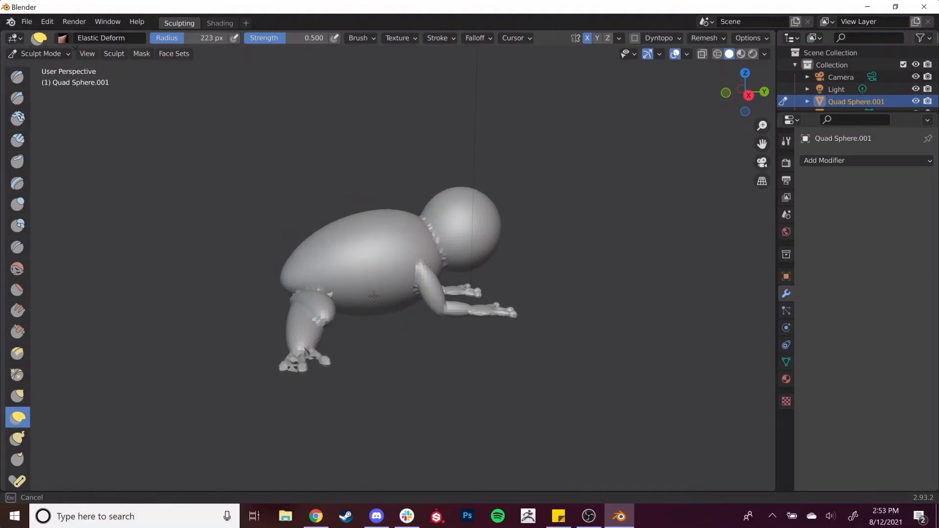
{"action": "left_click_drag", "start_coordinate": [265, 284], "coordinate": [263, 284]}
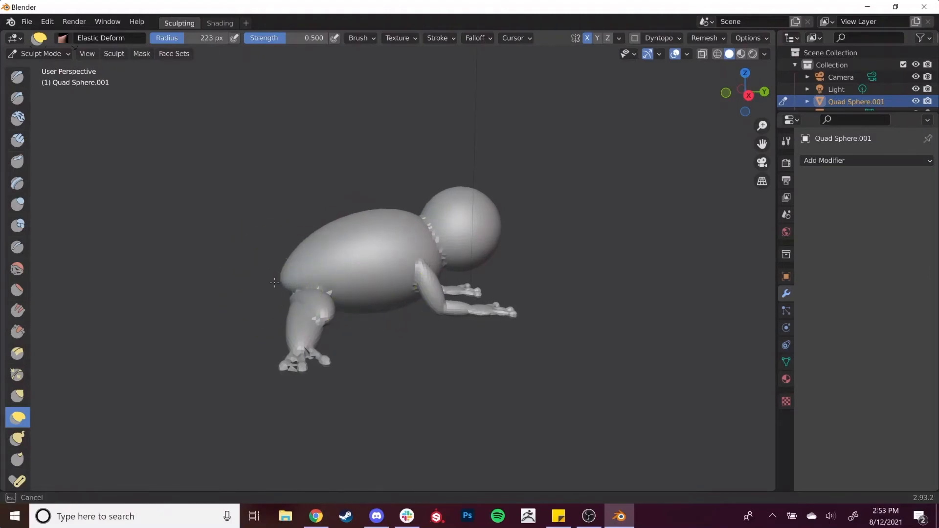
{"action": "right_click", "coordinate": [537, 229]}
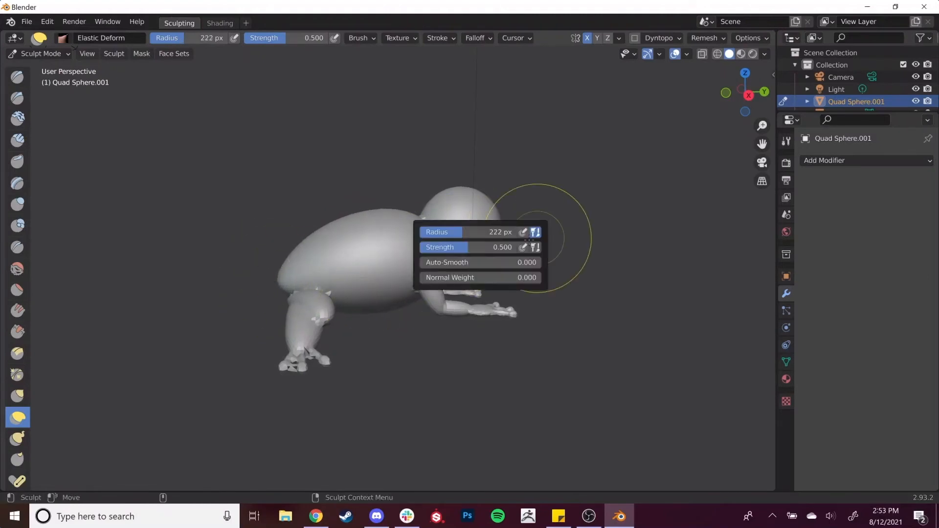
Step: Pull the front of the head forward and down into a snout with Elastic Deform at a 198 px radius
{"action": "middle_click_drag", "start_coordinate": [606, 195], "coordinate": [594, 203]}
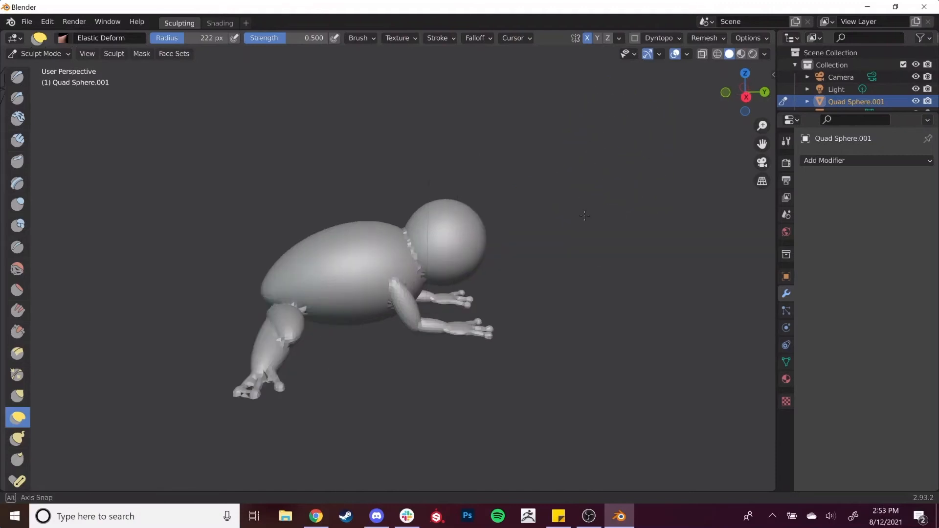
{"action": "key", "text": "bracketleft"}
{"action": "key", "text": "bracketleft"}
{"action": "key", "text": "bracketright"}
{"action": "left_click_drag", "start_coordinate": [484, 242], "coordinate": [582, 283]}
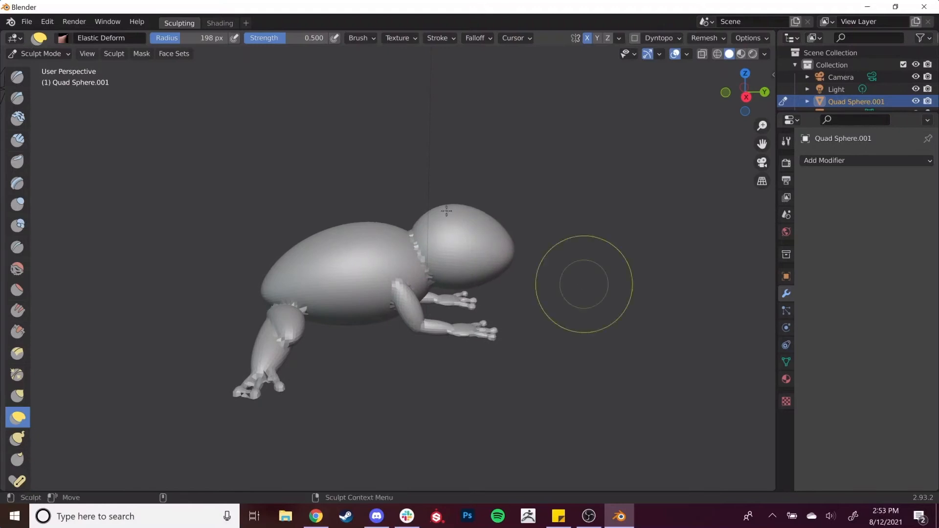
{"action": "left_click_drag", "start_coordinate": [456, 221], "coordinate": [446, 207]}
{"action": "left_click_drag", "start_coordinate": [495, 241], "coordinate": [502, 246]}
Step: Refine the top and front of the head with Elastic Deform strokes using a smaller brush
{"action": "key", "text": "bracketleft"}
{"action": "key", "text": "bracketleft"}
{"action": "key", "text": "bracketleft"}
{"action": "key", "text": "bracketleft"}
{"action": "key", "text": "bracketleft"}
{"action": "left_click_drag", "start_coordinate": [448, 211], "coordinate": [539, 243]}
{"action": "mouse_move", "coordinate": [539, 297]}
{"action": "middle_mouse_down"}
{"action": "mouse_move", "coordinate": [408, 331]}
{"action": "mouse_move", "coordinate": [262, 279]}
{"action": "mouse_move", "coordinate": [472, 287]}
{"action": "mouse_move", "coordinate": [414, 292]}
{"action": "middle_mouse_up"}
{"action": "left_click_drag", "start_coordinate": [445, 261], "coordinate": [450, 264]}
Step: Rework the hind leg where thigh and lower leg meet, with the brush radius reduced to 83 px
{"action": "mouse_move", "coordinate": [382, 312]}
{"action": "middle_mouse_down"}
{"action": "mouse_move", "coordinate": [494, 299]}
{"action": "mouse_move", "coordinate": [493, 289]}
{"action": "middle_mouse_up"}
{"action": "scroll", "coordinate": [492, 289], "scroll_direction": "up", "scroll_amount": 4}
{"action": "mouse_move", "coordinate": [423, 273]}
{"action": "middle_mouse_down", "text": "shift"}
{"action": "mouse_move", "coordinate": [393, 321]}
{"action": "mouse_move", "coordinate": [424, 320]}
{"action": "middle_mouse_up", "text": "shift"}
{"action": "key", "text": "bracketleft"}
{"action": "key", "text": "bracketleft"}
{"action": "key", "text": "bracketleft"}
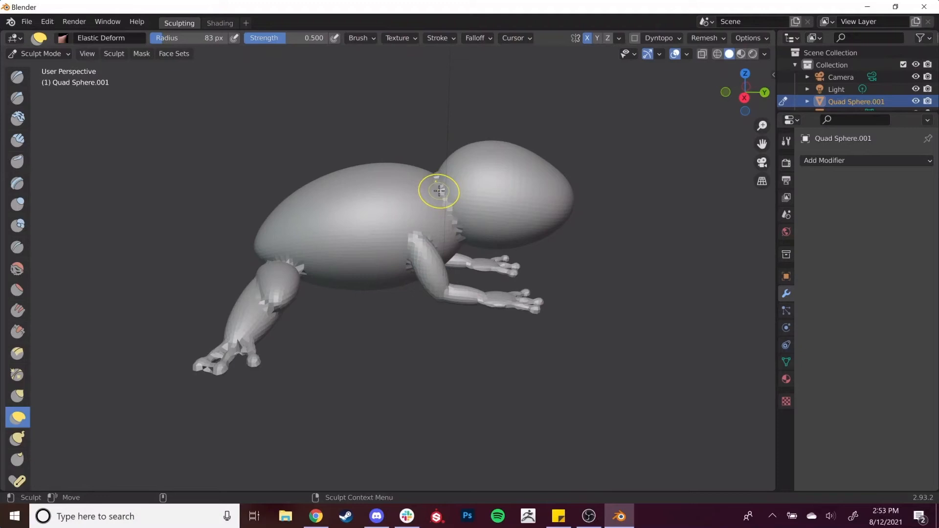
{"action": "scroll", "coordinate": [439, 191], "scroll_direction": "up", "scroll_amount": 4}
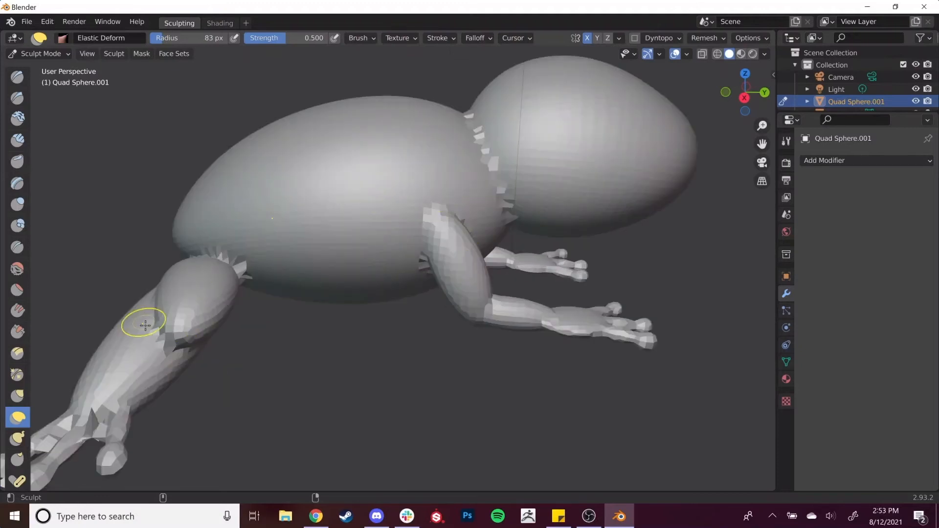
{"action": "left_click_drag", "start_coordinate": [144, 318], "coordinate": [145, 327]}
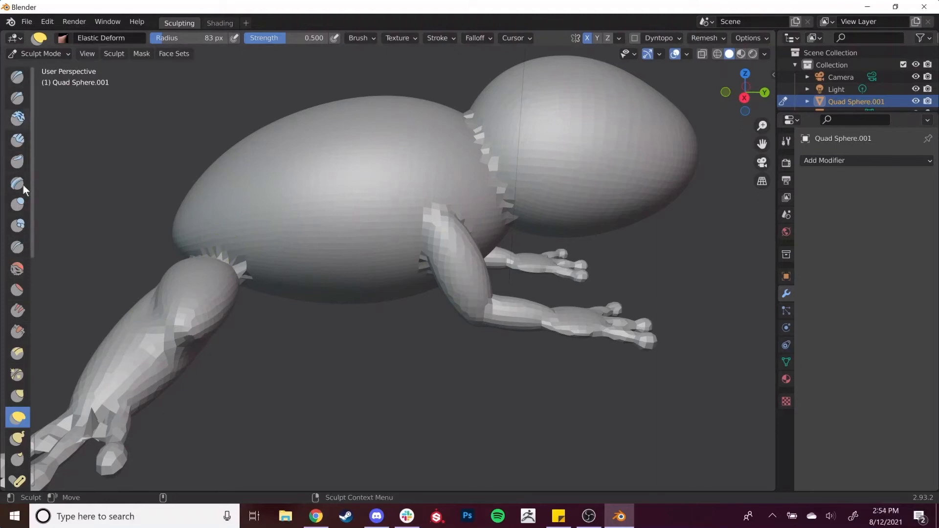
Step: Smooth the jagged seams where the hind legs join the body, above and below, using the Smooth brush
{"action": "left_click", "coordinate": [22, 267]}
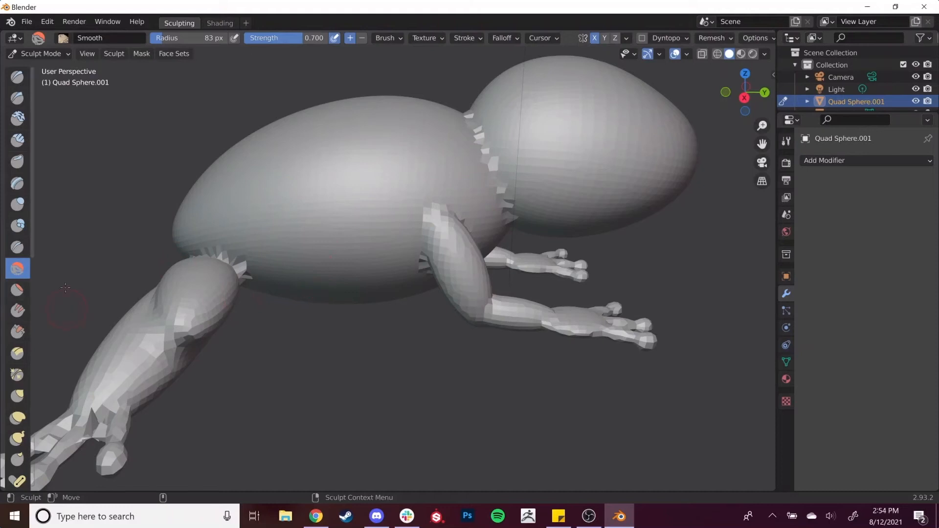
{"action": "middle_click_drag", "start_coordinate": [319, 363], "coordinate": [205, 342]}
{"action": "left_click_drag", "start_coordinate": [330, 351], "coordinate": [344, 362], "text": "alt"}
{"action": "mouse_move", "coordinate": [219, 316]}
{"action": "left_mouse_down"}
{"action": "mouse_move", "coordinate": [200, 302]}
{"action": "mouse_move", "coordinate": [138, 304]}
{"action": "left_mouse_up"}
{"action": "middle_click_drag", "start_coordinate": [429, 334], "coordinate": [252, 342]}
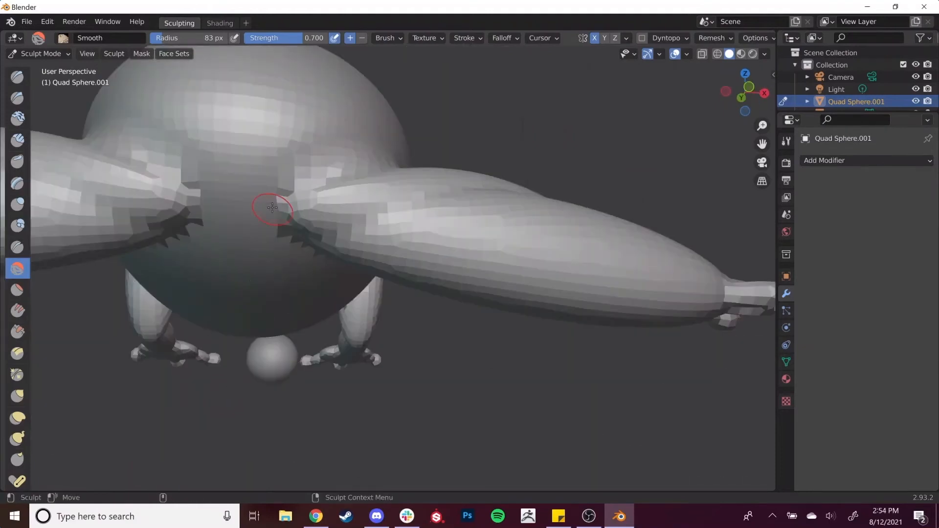
{"action": "middle_click_drag", "start_coordinate": [277, 341], "coordinate": [315, 104]}
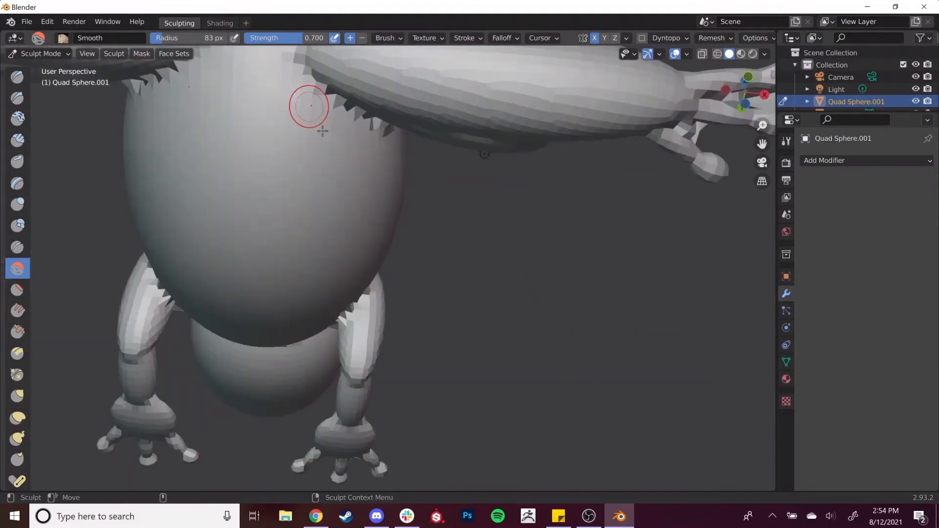
{"action": "mouse_move", "coordinate": [487, 325]}
{"action": "middle_mouse_down"}
{"action": "mouse_move", "coordinate": [482, 292]}
{"action": "mouse_move", "coordinate": [483, 337]}
{"action": "mouse_move", "coordinate": [484, 296]}
{"action": "middle_mouse_up"}
{"action": "left_click_drag", "start_coordinate": [315, 100], "coordinate": [394, 183]}
Step: Smooth the faceted surfaces of the hind leg and its foot
{"action": "middle_click_drag", "start_coordinate": [457, 248], "coordinate": [292, 254]}
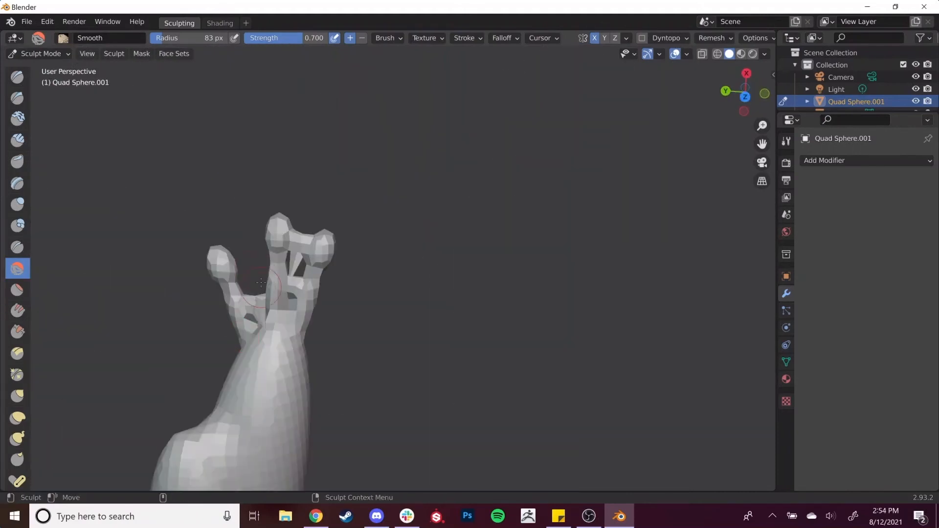
{"action": "mouse_move", "coordinate": [292, 255]}
{"action": "left_mouse_down"}
{"action": "mouse_move", "coordinate": [283, 310]}
{"action": "mouse_move", "coordinate": [260, 310]}
{"action": "mouse_move", "coordinate": [243, 357]}
{"action": "mouse_move", "coordinate": [260, 315]}
{"action": "mouse_move", "coordinate": [283, 300]}
{"action": "mouse_move", "coordinate": [306, 260]}
{"action": "left_mouse_up"}
{"action": "mouse_move", "coordinate": [324, 321]}
{"action": "middle_mouse_down"}
{"action": "mouse_move", "coordinate": [273, 369]}
{"action": "mouse_move", "coordinate": [520, 393]}
{"action": "mouse_move", "coordinate": [470, 247]}
{"action": "mouse_move", "coordinate": [372, 253]}
{"action": "mouse_move", "coordinate": [455, 210]}
{"action": "mouse_move", "coordinate": [460, 268]}
{"action": "mouse_move", "coordinate": [476, 275]}
{"action": "middle_mouse_up"}
{"action": "scroll", "coordinate": [322, 256], "scroll_direction": "up", "scroll_amount": 5}
{"action": "mouse_move", "coordinate": [499, 175]}
{"action": "left_mouse_down"}
{"action": "mouse_move", "coordinate": [490, 277]}
{"action": "mouse_move", "coordinate": [498, 259]}
{"action": "left_mouse_up"}
{"action": "middle_click_drag", "start_coordinate": [495, 245], "coordinate": [481, 139]}
{"action": "left_click_drag", "start_coordinate": [483, 81], "coordinate": [515, 104]}
Step: Smooth the seams at the front leg's shoulder and the neck, and even out the forearm
{"action": "middle_click_drag", "start_coordinate": [523, 120], "coordinate": [421, 286]}
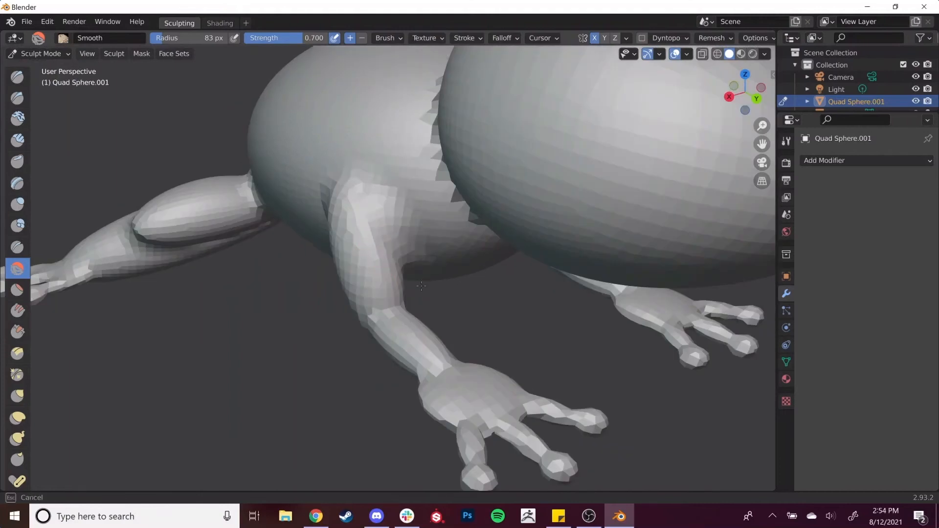
{"action": "middle_click_drag", "start_coordinate": [422, 286], "coordinate": [331, 299]}
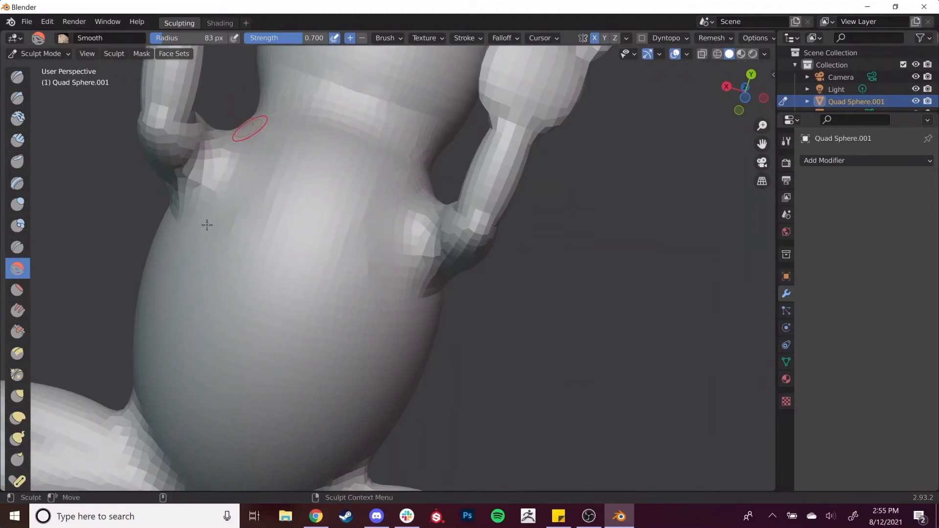
{"action": "mouse_move", "coordinate": [142, 198]}
{"action": "left_mouse_down", "text": "alt"}
{"action": "mouse_move", "coordinate": [164, 227]}
{"action": "mouse_move", "coordinate": [254, 294]}
{"action": "mouse_move", "coordinate": [560, 321]}
{"action": "mouse_move", "coordinate": [440, 313]}
{"action": "mouse_move", "coordinate": [388, 325]}
{"action": "left_mouse_up", "text": "alt"}
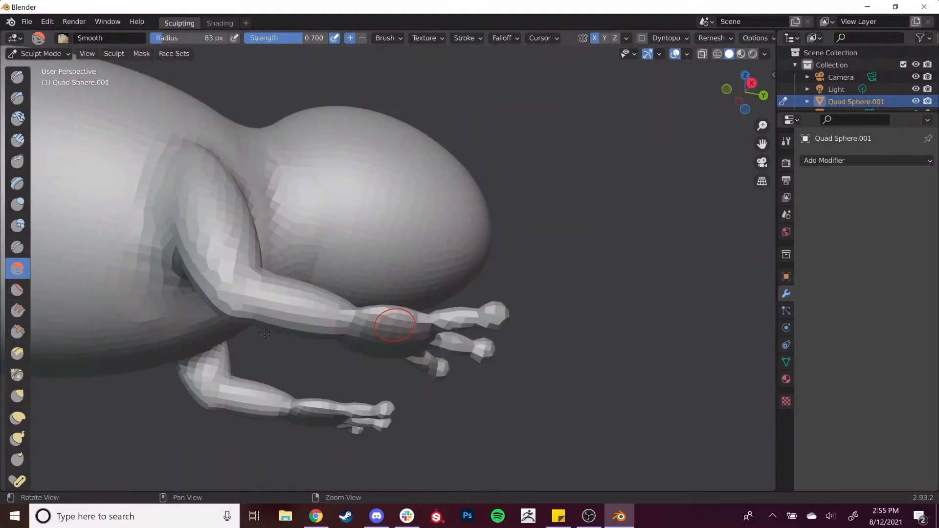
{"action": "mouse_move", "coordinate": [290, 329]}
{"action": "left_mouse_down", "text": "alt"}
{"action": "mouse_move", "coordinate": [289, 421]}
{"action": "mouse_move", "coordinate": [298, 340]}
{"action": "mouse_move", "coordinate": [349, 355]}
{"action": "left_mouse_up", "text": "alt"}
{"action": "left_click_drag", "start_coordinate": [344, 351], "coordinate": [313, 358], "text": "alt"}
{"action": "mouse_move", "coordinate": [248, 350]}
{"action": "left_mouse_down"}
{"action": "mouse_move", "coordinate": [266, 361]}
{"action": "mouse_move", "coordinate": [259, 313]}
{"action": "mouse_move", "coordinate": [287, 334]}
{"action": "left_mouse_up"}
Step: Try smoothing each of the three toes on the front foot, and undo the strokes
{"action": "mouse_move", "coordinate": [297, 370]}
{"action": "left_mouse_down", "text": "alt"}
{"action": "mouse_move", "coordinate": [286, 380]}
{"action": "mouse_move", "coordinate": [283, 434]}
{"action": "left_mouse_up", "text": "alt"}
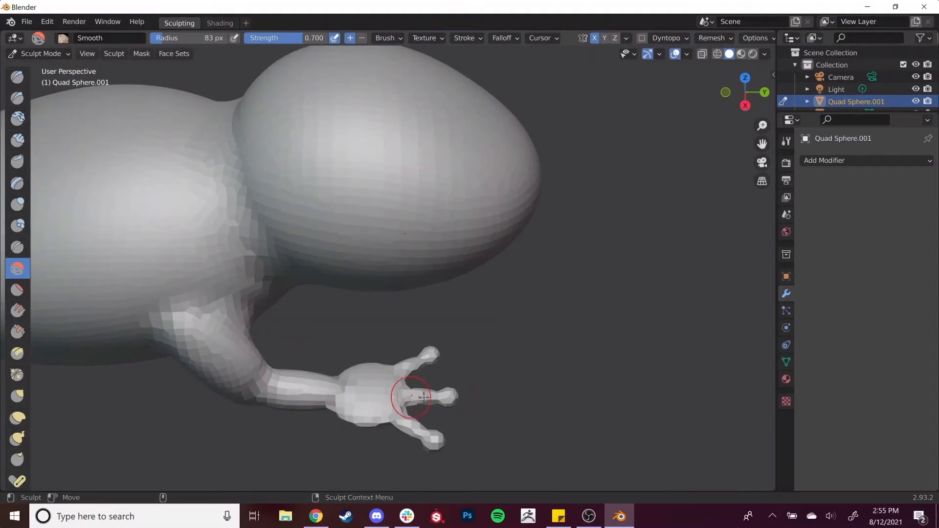
{"action": "mouse_move", "coordinate": [431, 397]}
{"action": "left_mouse_down"}
{"action": "mouse_move", "coordinate": [465, 401]}
{"action": "mouse_move", "coordinate": [455, 400]}
{"action": "left_mouse_up"}
{"action": "left_click_drag", "start_coordinate": [400, 387], "coordinate": [448, 349]}
{"action": "left_click_drag", "start_coordinate": [402, 410], "coordinate": [466, 440]}
{"action": "key", "text": "ctrl+z"}
{"action": "key", "text": "ctrl+z"}
{"action": "key", "text": "ctrl+z"}
Step: Smooth the palm and wrist of the front foot, undoing the stroke made on its underside
{"action": "left_click_drag", "start_coordinate": [360, 415], "coordinate": [368, 435]}
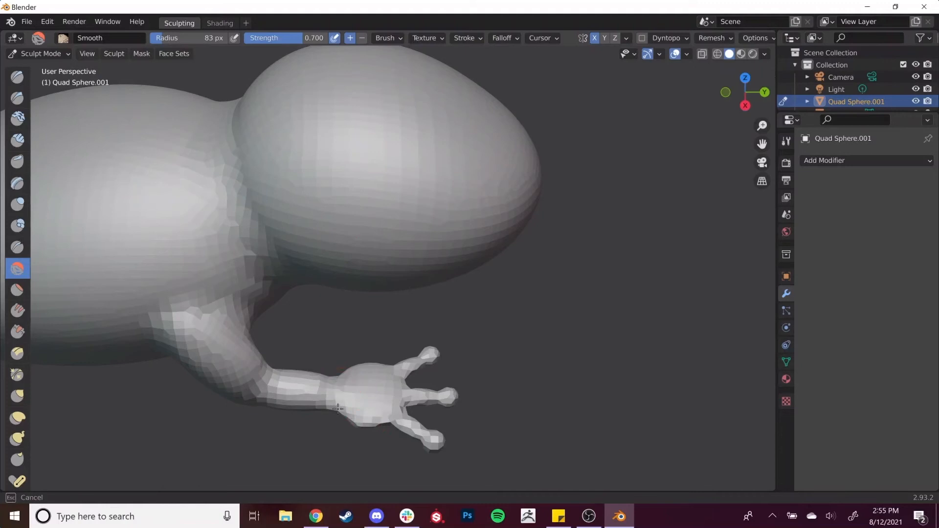
{"action": "middle_click_drag", "start_coordinate": [373, 409], "coordinate": [371, 182]}
{"action": "mouse_move", "coordinate": [371, 183]}
{"action": "left_mouse_down"}
{"action": "mouse_move", "coordinate": [355, 203]}
{"action": "mouse_move", "coordinate": [374, 205]}
{"action": "mouse_move", "coordinate": [410, 167]}
{"action": "left_mouse_up"}
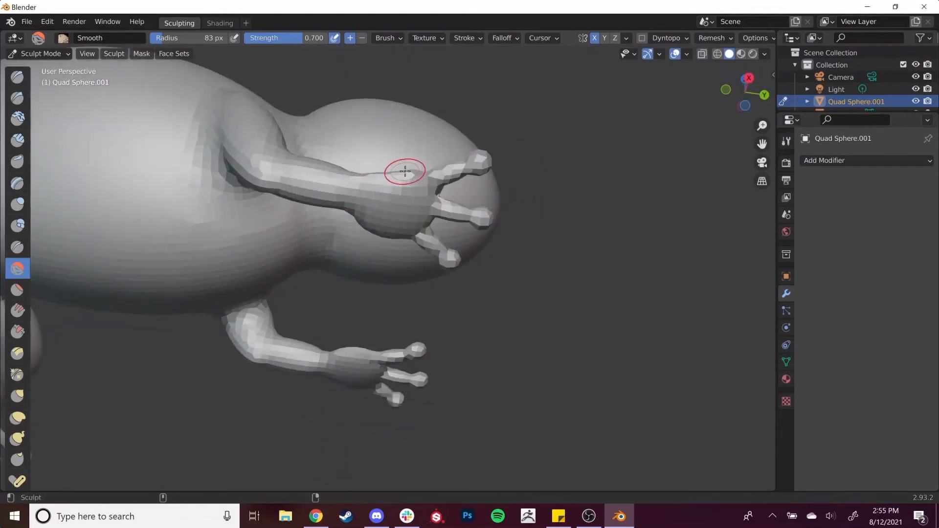
{"action": "key", "text": "ctrl+z"}
{"action": "mouse_move", "coordinate": [500, 353]}
{"action": "middle_mouse_down"}
{"action": "mouse_move", "coordinate": [465, 376]}
{"action": "mouse_move", "coordinate": [498, 402]}
{"action": "middle_mouse_up"}
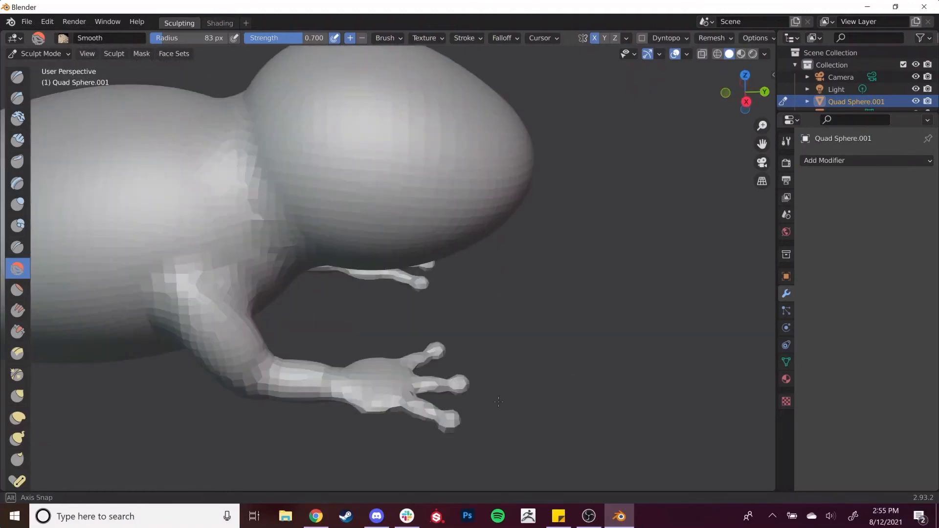
Step: Remesh the whole frog with a smaller voxel size for a denser mesh
{"action": "scroll", "coordinate": [494, 359], "scroll_direction": "down", "scroll_amount": 4}
{"action": "middle_click_drag", "start_coordinate": [346, 359], "coordinate": [424, 323]}
{"action": "scroll", "coordinate": [423, 325], "scroll_direction": "up", "scroll_amount": 3}
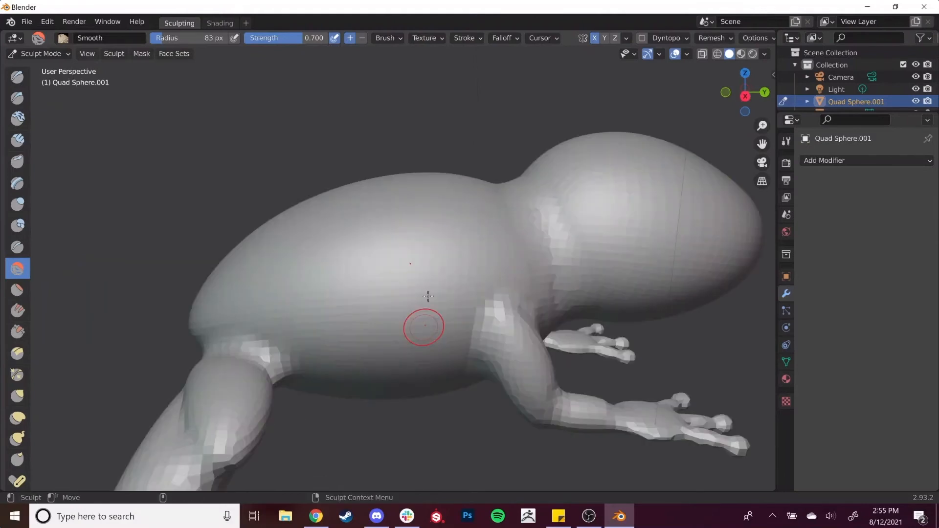
{"action": "middle_click_drag", "start_coordinate": [457, 291], "coordinate": [398, 286], "text": "shift"}
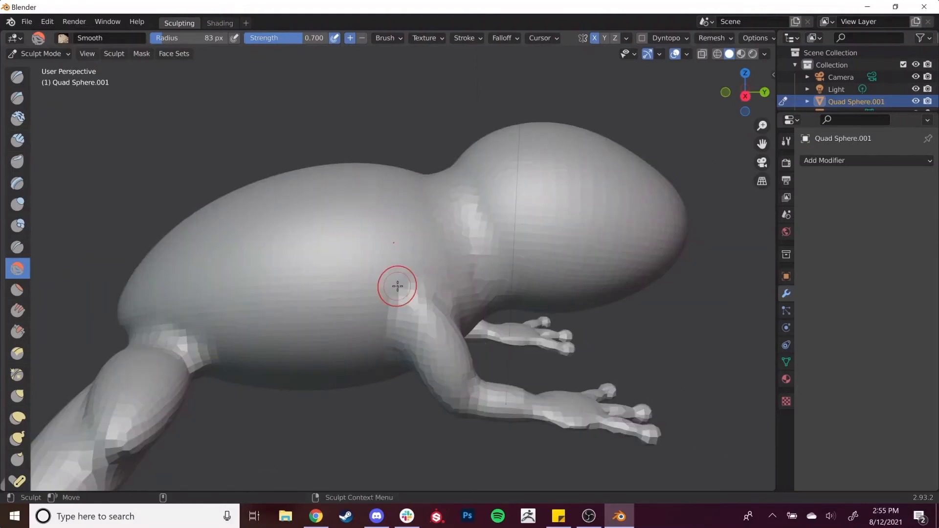
{"action": "left_click", "coordinate": [715, 38]}
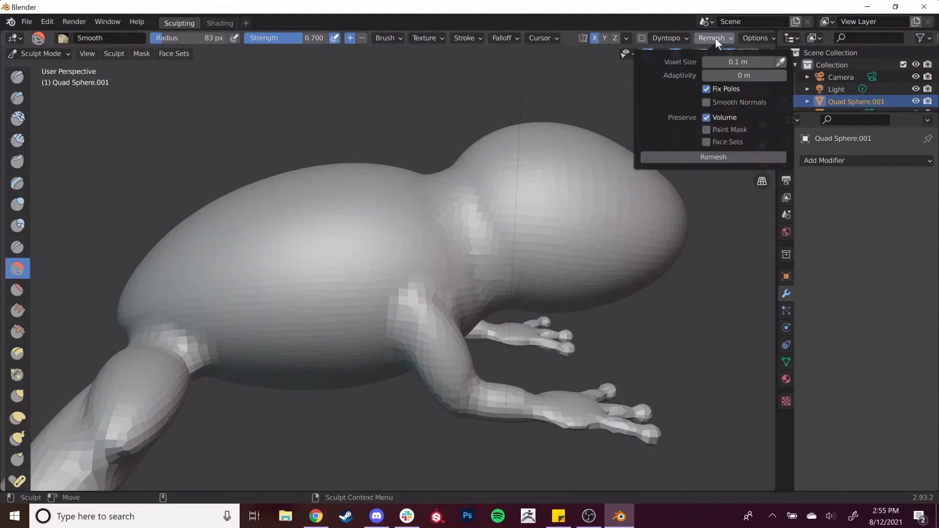
{"action": "left_click", "coordinate": [759, 62]}
{"action": "key", "text": "Return"}
{"action": "left_click", "coordinate": [689, 156]}
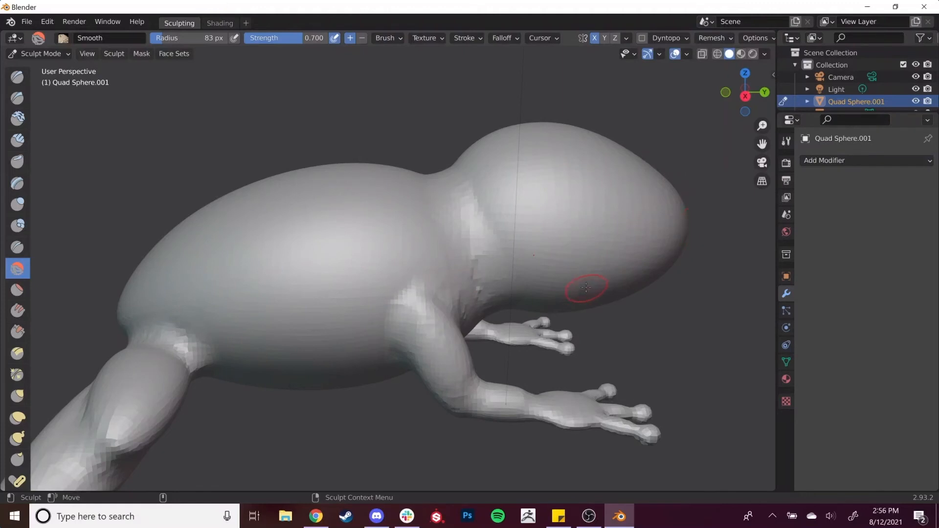
Step: Smooth the crease between neck and shoulder, enlarging the Smooth brush radius to 153 px
{"action": "scroll", "coordinate": [540, 272], "scroll_direction": "up", "scroll_amount": 3}
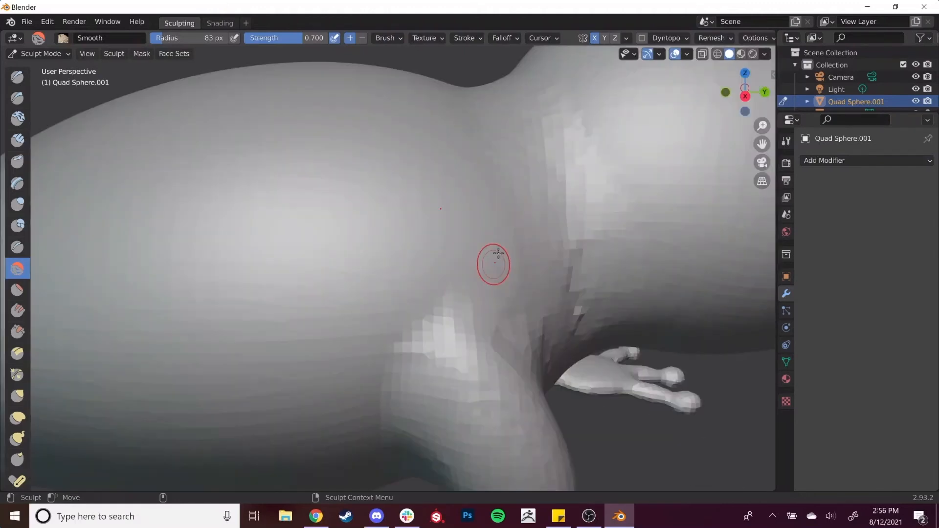
{"action": "scroll", "coordinate": [566, 246], "scroll_direction": "down", "scroll_amount": 4}
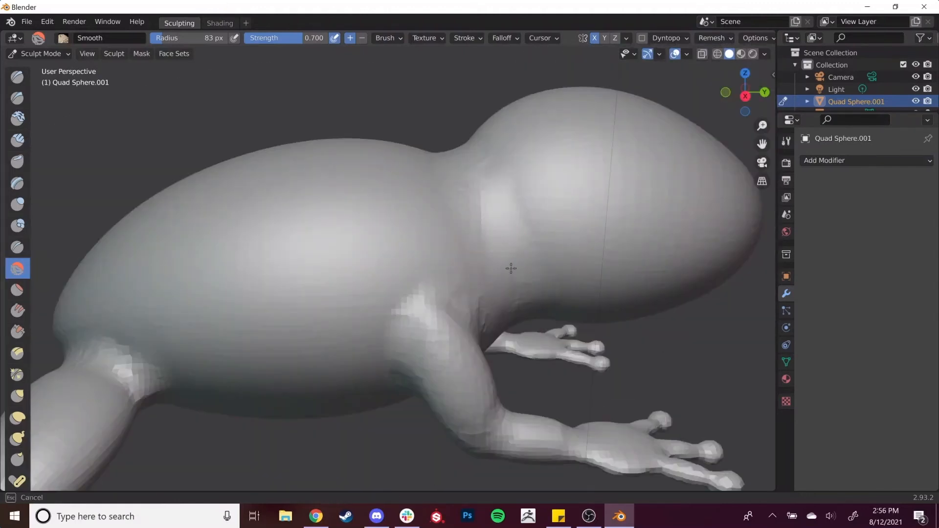
{"action": "left_click_drag", "start_coordinate": [502, 292], "coordinate": [508, 281]}
{"action": "key", "text": "bracketright"}
{"action": "key", "text": "bracketright"}
{"action": "key", "text": "bracketright"}
{"action": "key", "text": "bracketright"}
{"action": "key", "text": "bracketright"}
{"action": "key", "text": "bracketright"}
{"action": "mouse_move", "coordinate": [413, 314]}
{"action": "left_mouse_down"}
{"action": "mouse_move", "coordinate": [417, 357]}
{"action": "mouse_move", "coordinate": [425, 323]}
{"action": "mouse_move", "coordinate": [477, 335]}
{"action": "left_mouse_up"}
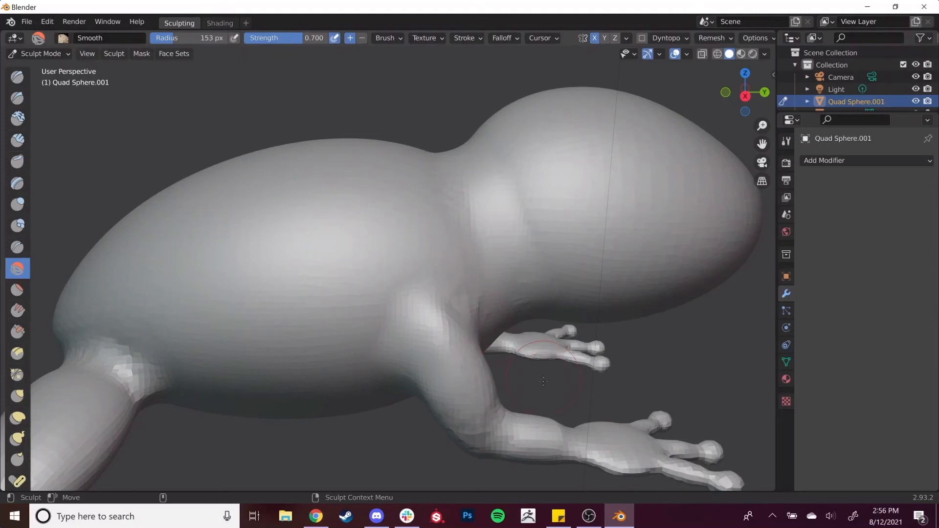
{"action": "right_click", "coordinate": [528, 370]}
Step: Blend the front leg's shoulder and elbow with Smooth strokes along the upper arm and forearm
{"action": "middle_click_drag", "start_coordinate": [509, 385], "coordinate": [473, 384]}
{"action": "mouse_move", "coordinate": [327, 288]}
{"action": "left_mouse_down"}
{"action": "mouse_move", "coordinate": [299, 295]}
{"action": "mouse_move", "coordinate": [344, 372]}
{"action": "left_mouse_up"}
{"action": "left_click_drag", "start_coordinate": [306, 331], "coordinate": [350, 421]}
{"action": "middle_click_drag", "start_coordinate": [400, 415], "coordinate": [396, 351], "text": "shift"}
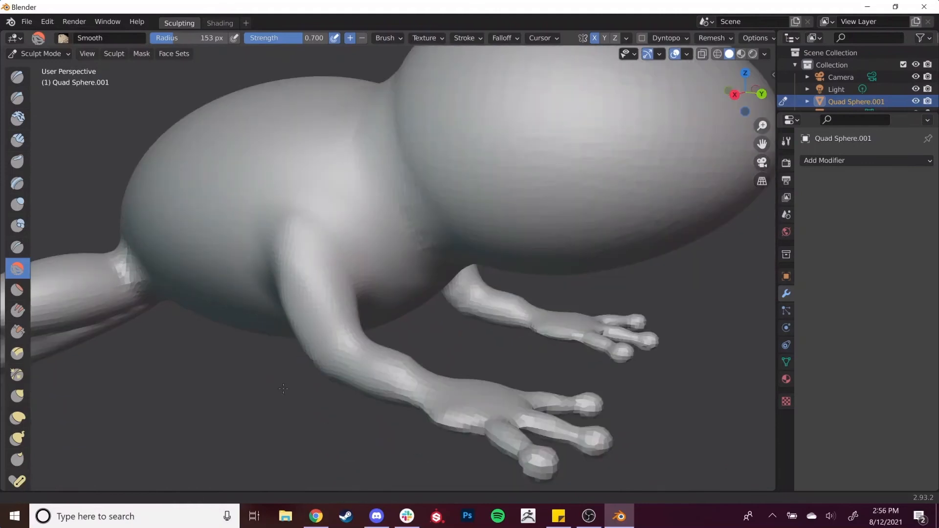
{"action": "middle_click_drag", "start_coordinate": [338, 448], "coordinate": [353, 408]}
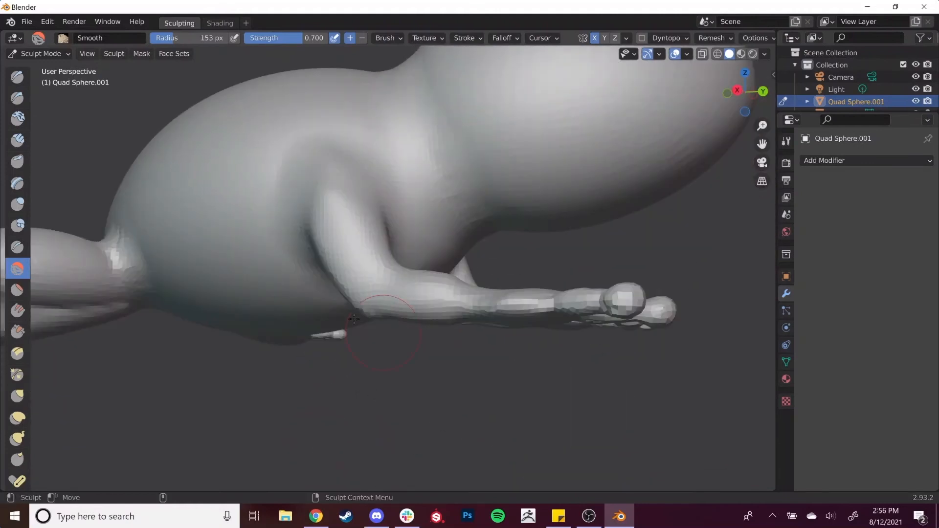
{"action": "mouse_move", "coordinate": [361, 296]}
{"action": "left_mouse_down"}
{"action": "mouse_move", "coordinate": [466, 294]}
{"action": "mouse_move", "coordinate": [476, 306]}
{"action": "mouse_move", "coordinate": [434, 313]}
{"action": "mouse_move", "coordinate": [438, 305]}
{"action": "mouse_move", "coordinate": [425, 323]}
{"action": "left_mouse_up"}
{"action": "middle_click_drag", "start_coordinate": [430, 339], "coordinate": [434, 406]}
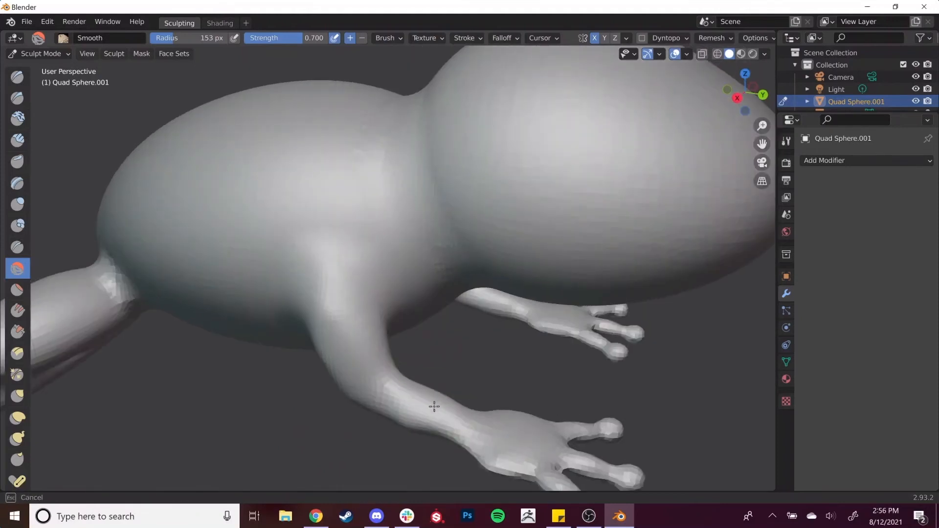
Step: Smooth the toes and underside of the front foot
{"action": "mouse_move", "coordinate": [520, 440]}
{"action": "middle_mouse_down", "text": "shift"}
{"action": "mouse_move", "coordinate": [461, 316]}
{"action": "mouse_move", "coordinate": [465, 441]}
{"action": "mouse_move", "coordinate": [477, 350]}
{"action": "mouse_move", "coordinate": [462, 306]}
{"action": "middle_mouse_up", "text": "shift"}
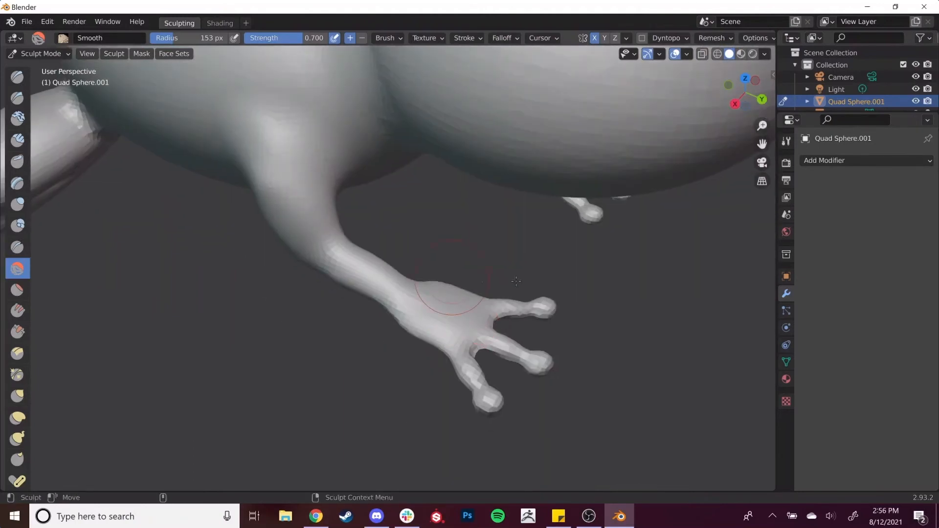
{"action": "left_click_drag", "start_coordinate": [515, 310], "coordinate": [534, 307]}
{"action": "mouse_move", "coordinate": [521, 350]}
{"action": "left_mouse_down"}
{"action": "mouse_move", "coordinate": [506, 353]}
{"action": "mouse_move", "coordinate": [526, 361]}
{"action": "mouse_move", "coordinate": [472, 379]}
{"action": "mouse_move", "coordinate": [473, 365]}
{"action": "left_mouse_up"}
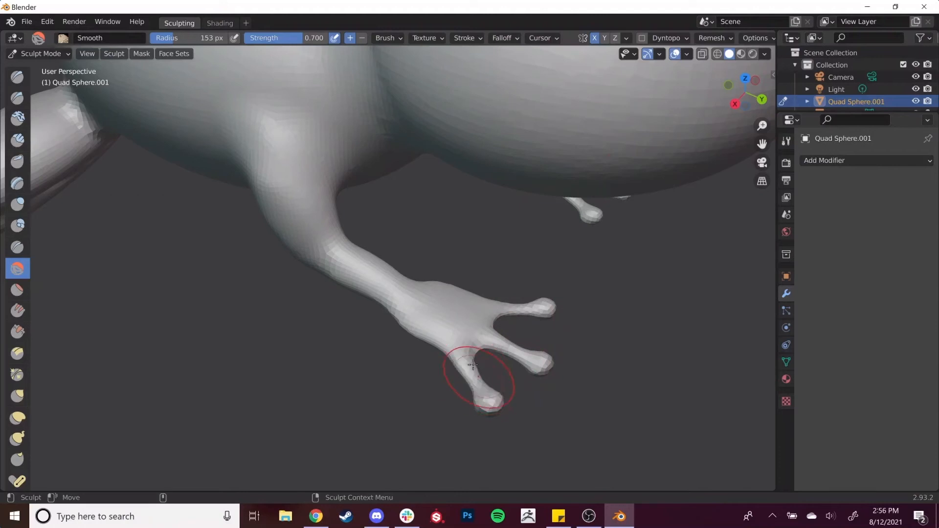
{"action": "mouse_move", "coordinate": [450, 381]}
{"action": "middle_mouse_down"}
{"action": "mouse_move", "coordinate": [494, 317]}
{"action": "mouse_move", "coordinate": [426, 191]}
{"action": "middle_mouse_up"}
{"action": "left_click_drag", "start_coordinate": [423, 184], "coordinate": [420, 254]}
Step: Smooth the neck so the head flows into the body
{"action": "middle_click_drag", "start_coordinate": [423, 169], "coordinate": [417, 332], "text": "shift"}
{"action": "middle_click_drag", "start_coordinate": [416, 324], "coordinate": [416, 353]}
{"action": "left_click_drag", "start_coordinate": [394, 255], "coordinate": [439, 381]}
{"action": "mouse_move", "coordinate": [396, 218]}
{"action": "left_mouse_down"}
{"action": "mouse_move", "coordinate": [438, 233]}
{"action": "mouse_move", "coordinate": [419, 304]}
{"action": "left_mouse_up"}
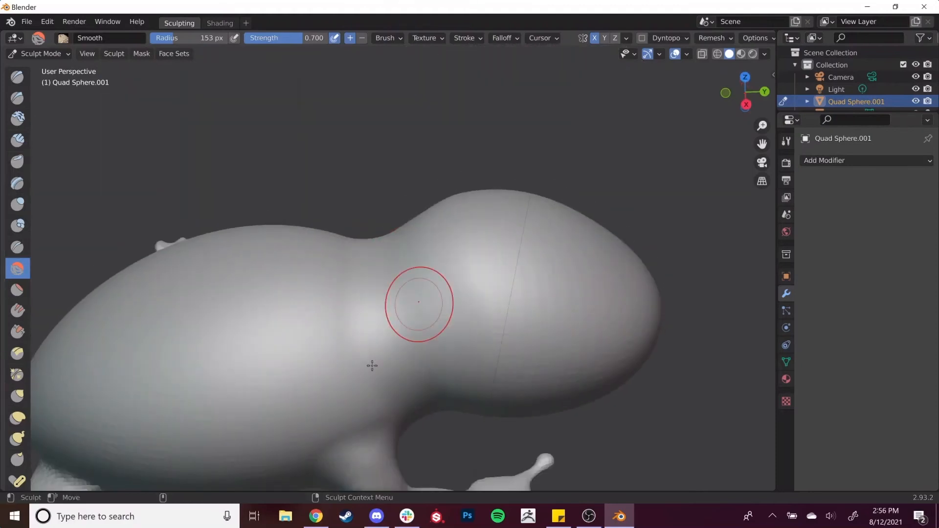
Step: Smooth the throat, chest and belly with the Smooth brush radius enlarged to 256 px
{"action": "middle_click_drag", "start_coordinate": [352, 363], "coordinate": [555, 220], "text": "alt"}
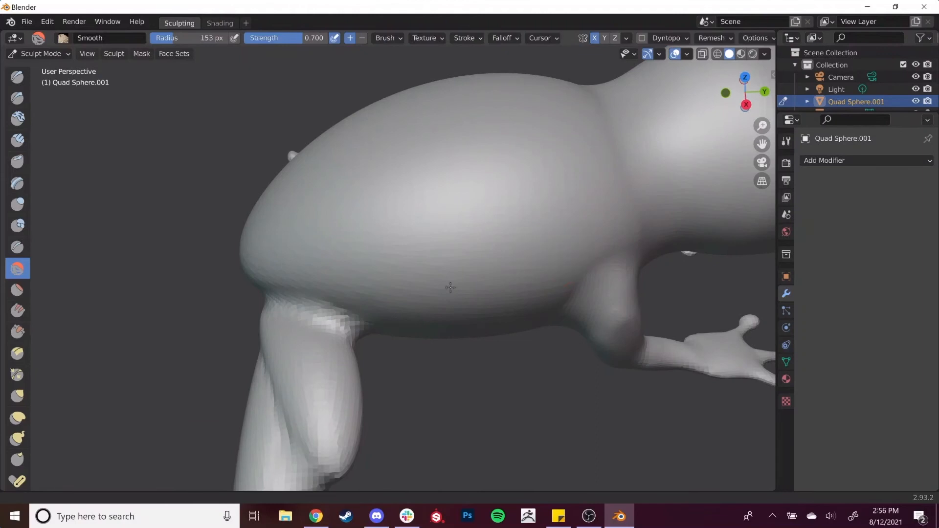
{"action": "middle_click_drag", "start_coordinate": [533, 266], "coordinate": [359, 314], "text": "alt"}
{"action": "key", "text": "bracketright"}
{"action": "key", "text": "bracketright"}
{"action": "key", "text": "bracketright"}
{"action": "key", "text": "bracketright"}
{"action": "key", "text": "bracketright"}
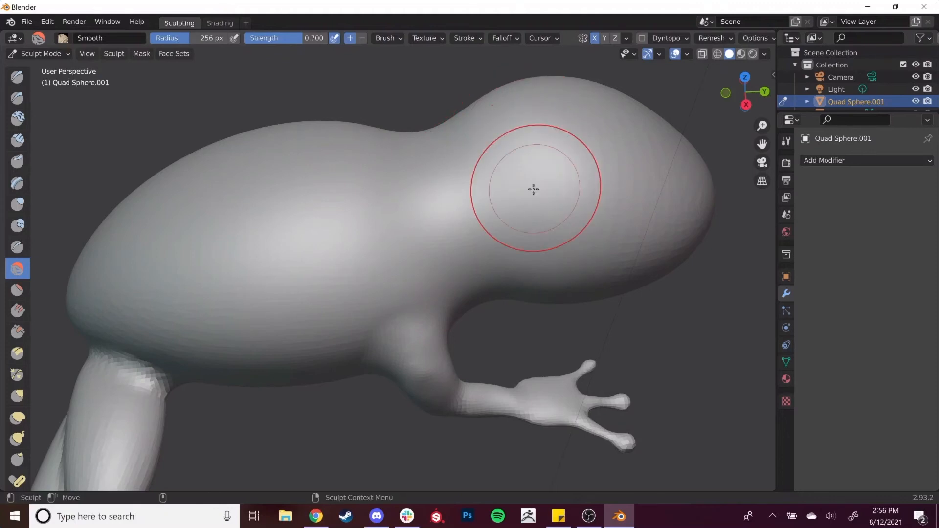
{"action": "middle_click_drag", "start_coordinate": [467, 235], "coordinate": [347, 254]}
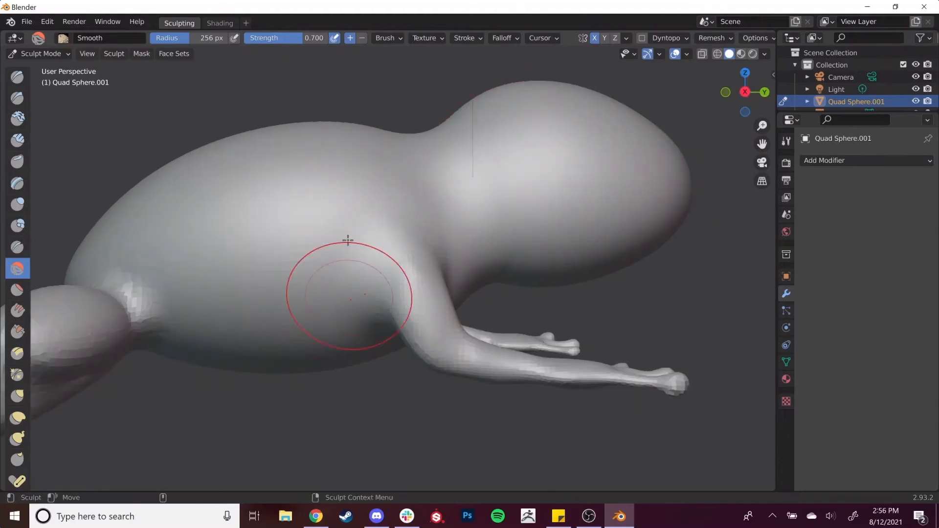
{"action": "left_click_drag", "start_coordinate": [426, 407], "coordinate": [424, 402]}
{"action": "mouse_move", "coordinate": [424, 402]}
{"action": "middle_mouse_down"}
{"action": "mouse_move", "coordinate": [371, 229]}
{"action": "mouse_move", "coordinate": [429, 278]}
{"action": "mouse_move", "coordinate": [431, 307]}
{"action": "middle_mouse_up"}
{"action": "left_click_drag", "start_coordinate": [443, 181], "coordinate": [505, 208]}
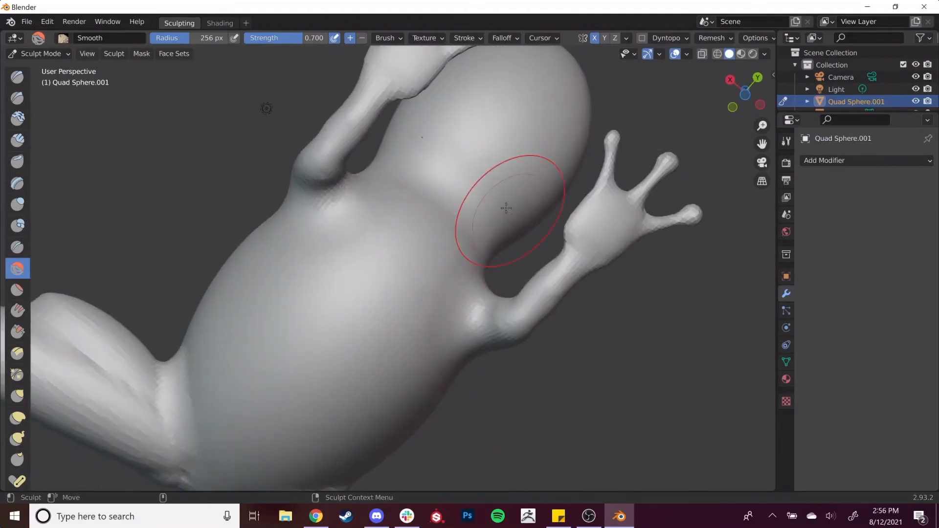
{"action": "mouse_move", "coordinate": [453, 232]}
{"action": "left_mouse_down"}
{"action": "mouse_move", "coordinate": [280, 263]}
{"action": "mouse_move", "coordinate": [245, 296]}
{"action": "left_mouse_up"}
{"action": "mouse_move", "coordinate": [451, 334]}
{"action": "left_mouse_down"}
{"action": "mouse_move", "coordinate": [482, 317]}
{"action": "mouse_move", "coordinate": [453, 321]}
{"action": "left_mouse_up"}
Step: Smooth the underside of the joint between hind leg and body, reducing the brush radius to 121 px
{"action": "middle_click_drag", "start_coordinate": [417, 312], "coordinate": [522, 192], "text": "shift"}
{"action": "mouse_move", "coordinate": [282, 283]}
{"action": "left_mouse_down"}
{"action": "mouse_move", "coordinate": [287, 333]}
{"action": "mouse_move", "coordinate": [284, 295]}
{"action": "left_mouse_up"}
{"action": "mouse_move", "coordinate": [285, 299]}
{"action": "left_mouse_down"}
{"action": "mouse_move", "coordinate": [294, 356]}
{"action": "mouse_move", "coordinate": [285, 264]}
{"action": "left_mouse_up"}
{"action": "key", "text": "bracketleft"}
{"action": "key", "text": "bracketleft"}
{"action": "key", "text": "bracketleft"}
{"action": "key", "text": "bracketleft"}
{"action": "key", "text": "bracketleft"}
{"action": "key", "text": "bracketleft"}
{"action": "key", "text": "bracketleft"}
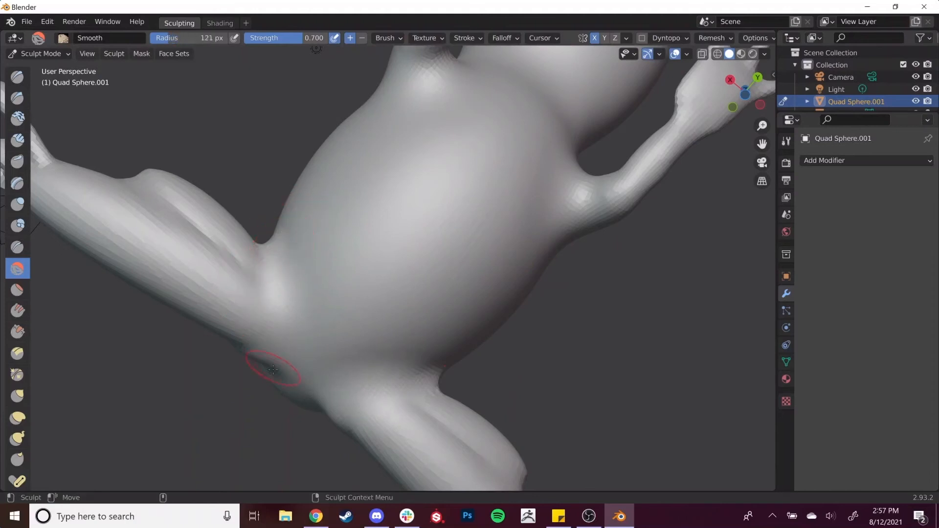
{"action": "mouse_move", "coordinate": [335, 369]}
{"action": "middle_mouse_down"}
{"action": "mouse_move", "coordinate": [275, 385]}
{"action": "mouse_move", "coordinate": [373, 311]}
{"action": "middle_mouse_up"}
{"action": "mouse_move", "coordinate": [373, 310]}
{"action": "left_mouse_down"}
{"action": "mouse_move", "coordinate": [459, 273]}
{"action": "mouse_move", "coordinate": [427, 287]}
{"action": "mouse_move", "coordinate": [421, 271]}
{"action": "mouse_move", "coordinate": [358, 314]}
{"action": "mouse_move", "coordinate": [516, 252]}
{"action": "left_mouse_up"}
Step: Smooth the upper hip joint and the hind leg with the brush radius raised to 163 px
{"action": "key", "text": "bracketright"}
{"action": "key", "text": "bracketright"}
{"action": "key", "text": "bracketright"}
{"action": "key", "text": "bracketright"}
{"action": "mouse_move", "coordinate": [637, 229]}
{"action": "left_mouse_down", "text": "alt"}
{"action": "mouse_move", "coordinate": [599, 261]}
{"action": "mouse_move", "coordinate": [453, 290]}
{"action": "left_mouse_up", "text": "alt"}
{"action": "mouse_move", "coordinate": [307, 323]}
{"action": "left_mouse_down"}
{"action": "mouse_move", "coordinate": [381, 370]}
{"action": "mouse_move", "coordinate": [345, 316]}
{"action": "left_mouse_up"}
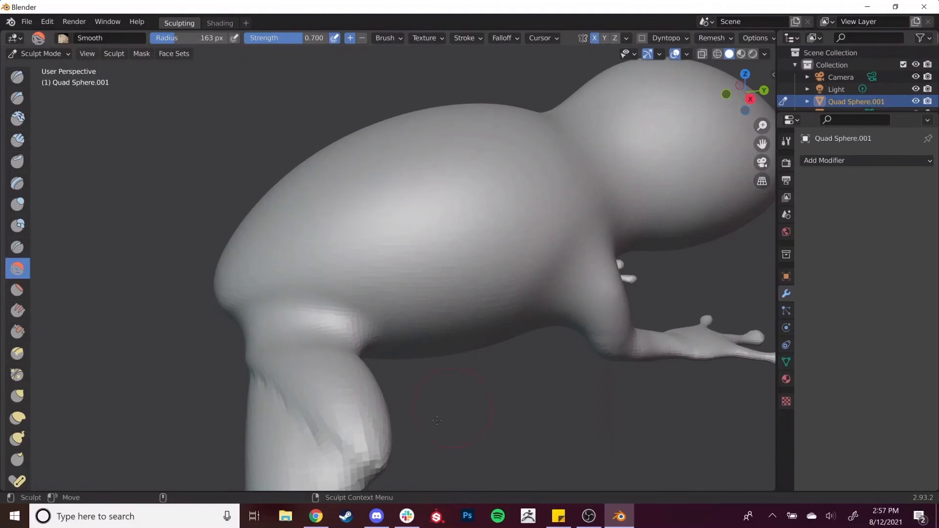
{"action": "left_click_drag", "start_coordinate": [372, 376], "coordinate": [289, 354], "text": "alt"}
{"action": "mouse_move", "coordinate": [215, 371]}
{"action": "left_mouse_down"}
{"action": "mouse_move", "coordinate": [193, 411]}
{"action": "mouse_move", "coordinate": [199, 429]}
{"action": "mouse_move", "coordinate": [164, 348]}
{"action": "left_mouse_up"}
Step: Try smoothing the thigh toward the body with two strokes, undoing each one
{"action": "left_click_drag", "start_coordinate": [135, 318], "coordinate": [303, 318]}
{"action": "key", "text": "ctrl+z"}
{"action": "mouse_move", "coordinate": [163, 328]}
{"action": "left_mouse_down"}
{"action": "mouse_move", "coordinate": [245, 329]}
{"action": "mouse_move", "coordinate": [274, 317]}
{"action": "left_mouse_up"}
{"action": "key", "text": "ctrl+z"}
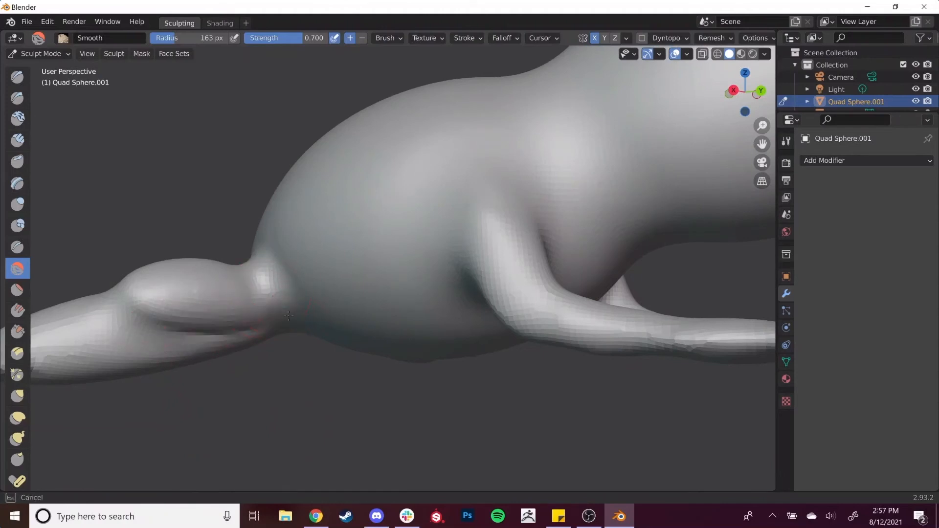
Step: Smooth the fold between thigh and lower leg, continuing down to the hind foot
{"action": "left_click_drag", "start_coordinate": [224, 354], "coordinate": [188, 297], "text": "alt"}
{"action": "middle_click_drag", "start_coordinate": [166, 291], "coordinate": [306, 333], "text": "alt"}
{"action": "left_click_drag", "start_coordinate": [306, 332], "coordinate": [340, 346], "text": "alt"}
{"action": "mouse_move", "coordinate": [340, 347]}
{"action": "middle_mouse_down"}
{"action": "mouse_move", "coordinate": [362, 274]}
{"action": "mouse_move", "coordinate": [400, 6]}
{"action": "middle_mouse_up"}
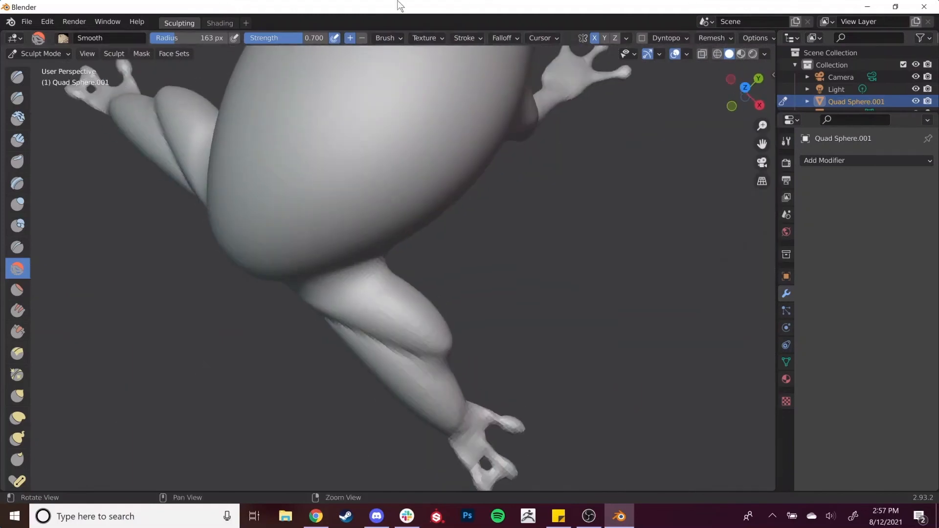
{"action": "middle_click_drag", "start_coordinate": [362, 347], "coordinate": [451, 380]}
{"action": "left_click_drag", "start_coordinate": [455, 360], "coordinate": [492, 415]}
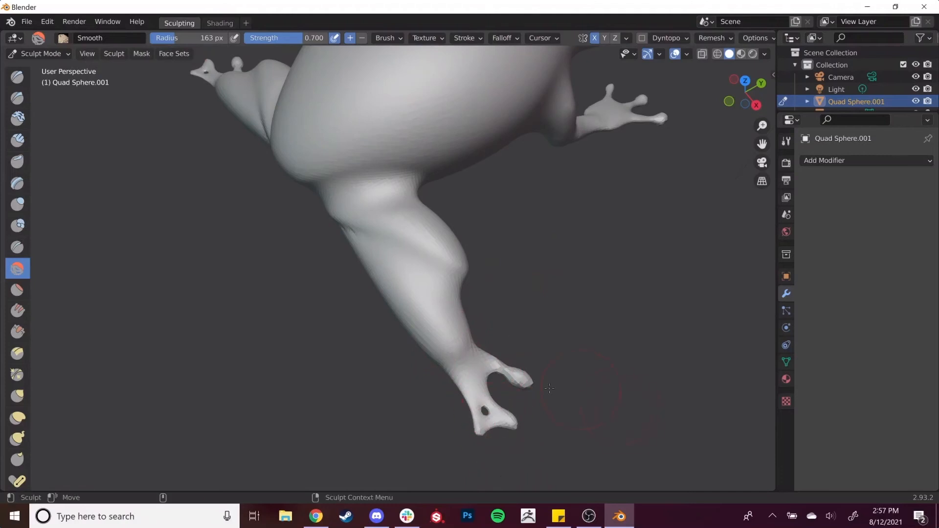
Step: Build up a brow ridge on the side of the head using the Clay Strips brush at 84 px radius
{"action": "mouse_move", "coordinate": [551, 388]}
{"action": "middle_mouse_down"}
{"action": "mouse_move", "coordinate": [366, 289]}
{"action": "mouse_move", "coordinate": [406, 274]}
{"action": "mouse_move", "coordinate": [440, 298]}
{"action": "mouse_move", "coordinate": [463, 253]}
{"action": "mouse_move", "coordinate": [418, 306]}
{"action": "mouse_move", "coordinate": [368, 205]}
{"action": "mouse_move", "coordinate": [354, 296]}
{"action": "mouse_move", "coordinate": [404, 253]}
{"action": "middle_mouse_up"}
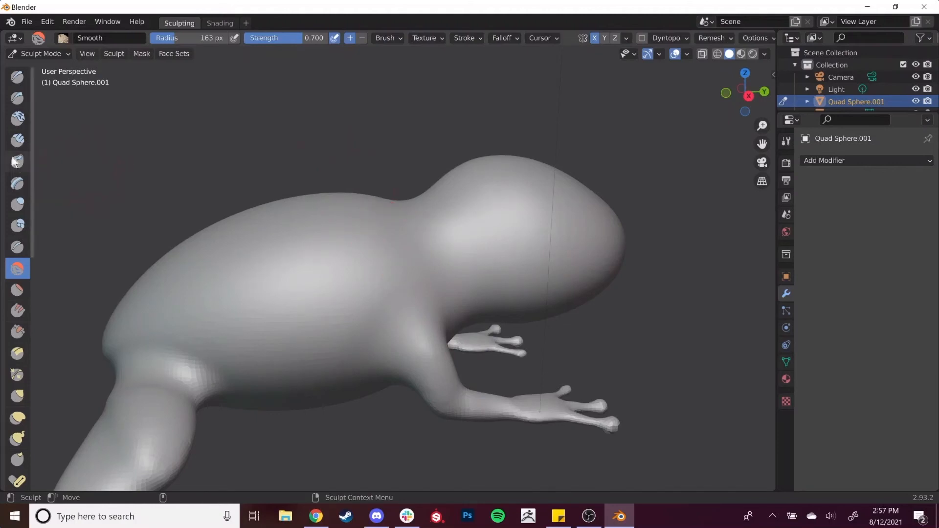
{"action": "left_click", "coordinate": [17, 77]}
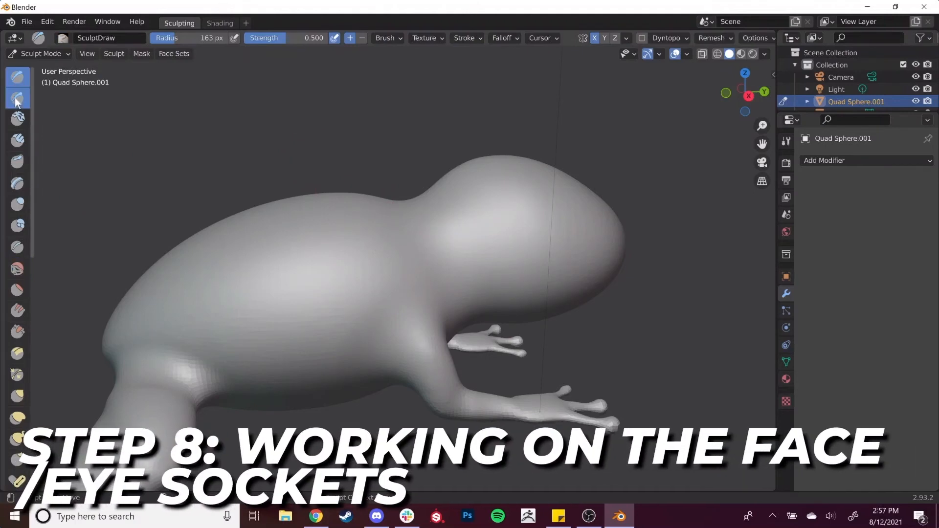
{"action": "left_click", "coordinate": [20, 120]}
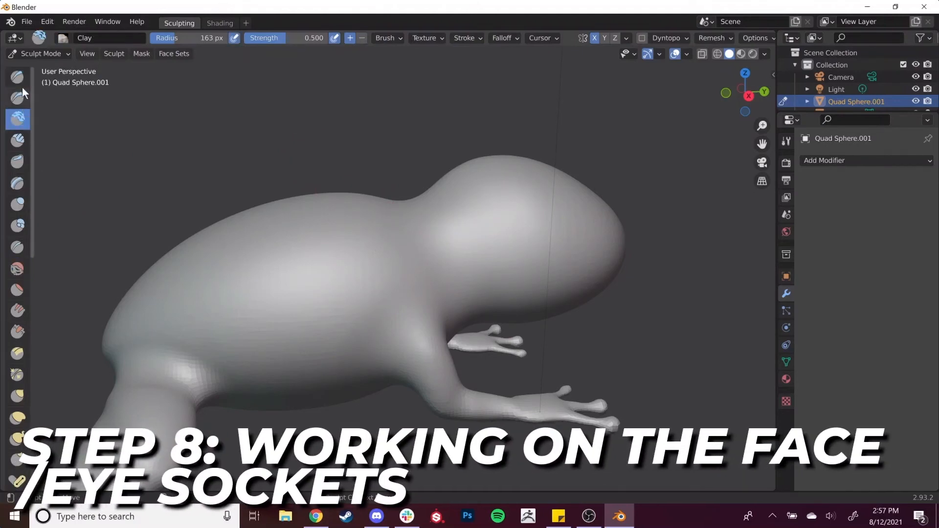
{"action": "left_click", "coordinate": [14, 140]}
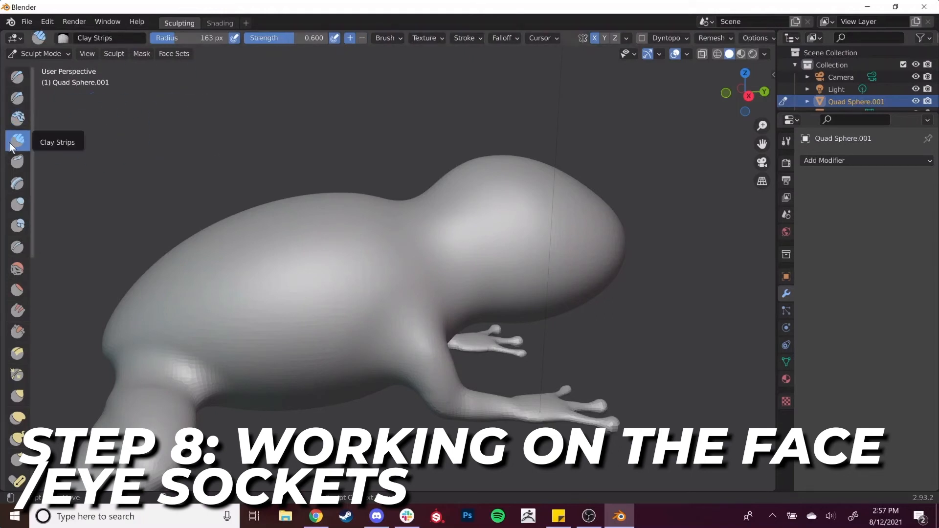
{"action": "key", "text": "f"}
{"action": "left_click", "coordinate": [467, 174]}
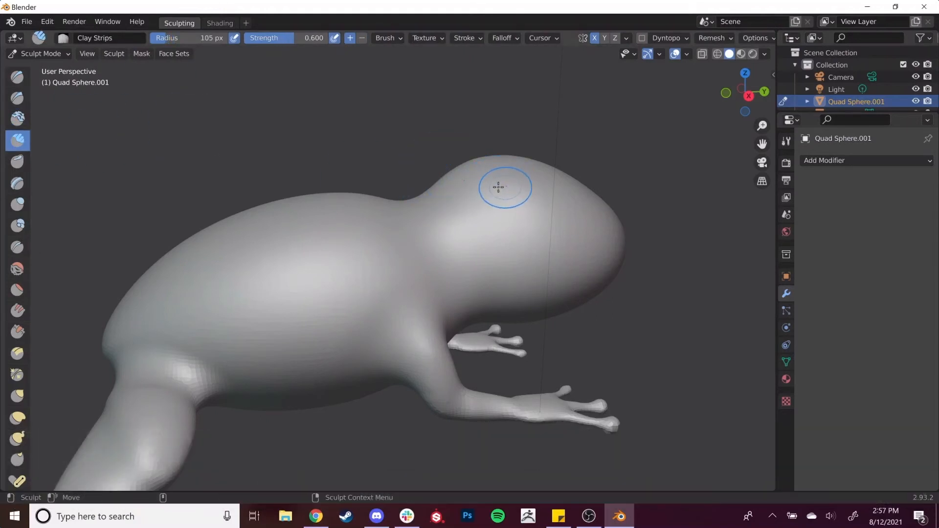
{"action": "left_click_drag", "start_coordinate": [492, 185], "coordinate": [507, 180]}
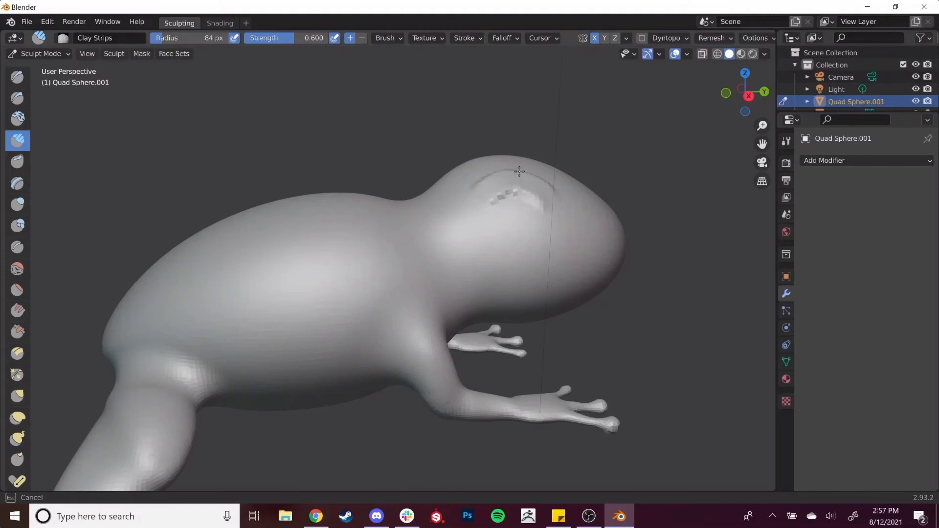
{"action": "mouse_move", "coordinate": [474, 189]}
{"action": "left_mouse_down"}
{"action": "mouse_move", "coordinate": [541, 180]}
{"action": "mouse_move", "coordinate": [557, 198]}
{"action": "mouse_move", "coordinate": [504, 178]}
{"action": "mouse_move", "coordinate": [549, 189]}
{"action": "mouse_move", "coordinate": [538, 175]}
{"action": "mouse_move", "coordinate": [504, 178]}
{"action": "left_mouse_up"}
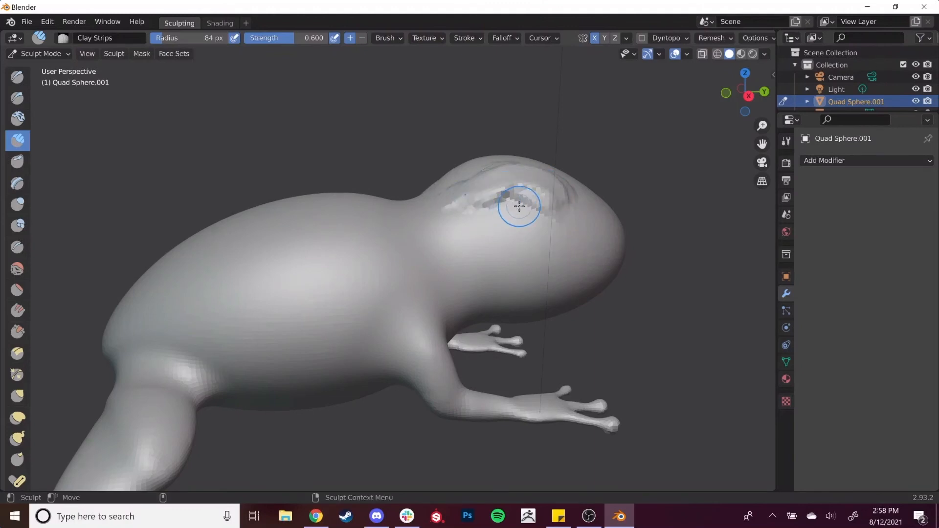
Step: Shape the eye socket below the brow ridge and thicken the clay around its upper edge
{"action": "mouse_move", "coordinate": [515, 204]}
{"action": "middle_mouse_down"}
{"action": "mouse_move", "coordinate": [529, 215]}
{"action": "mouse_move", "coordinate": [515, 220]}
{"action": "middle_mouse_up"}
{"action": "mouse_move", "coordinate": [515, 220]}
{"action": "left_mouse_down"}
{"action": "mouse_move", "coordinate": [526, 234]}
{"action": "mouse_move", "coordinate": [512, 217]}
{"action": "mouse_move", "coordinate": [494, 225]}
{"action": "mouse_move", "coordinate": [521, 223]}
{"action": "mouse_move", "coordinate": [493, 211]}
{"action": "mouse_move", "coordinate": [506, 196]}
{"action": "mouse_move", "coordinate": [535, 198]}
{"action": "mouse_move", "coordinate": [503, 191]}
{"action": "mouse_move", "coordinate": [541, 201]}
{"action": "left_mouse_up"}
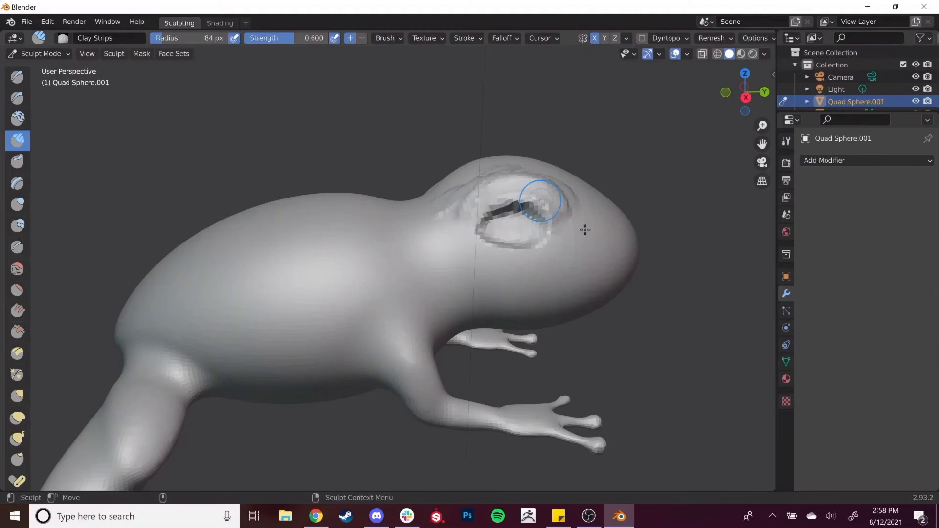
{"action": "mouse_move", "coordinate": [610, 295]}
{"action": "middle_mouse_down"}
{"action": "mouse_move", "coordinate": [347, 307]}
{"action": "mouse_move", "coordinate": [588, 291]}
{"action": "mouse_move", "coordinate": [582, 279]}
{"action": "middle_mouse_up"}
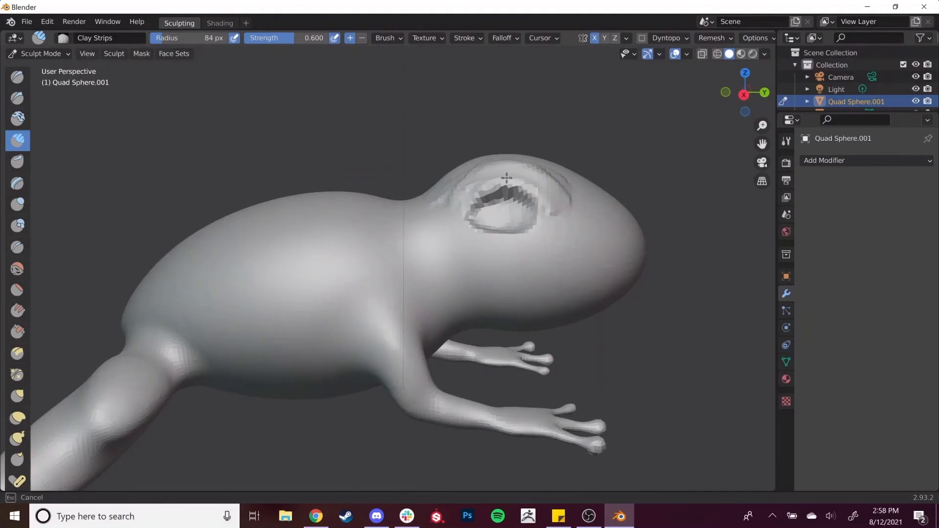
{"action": "left_click_drag", "start_coordinate": [492, 182], "coordinate": [456, 199]}
{"action": "middle_click_drag", "start_coordinate": [522, 214], "coordinate": [504, 219]}
{"action": "mouse_move", "coordinate": [498, 205]}
{"action": "left_mouse_down"}
{"action": "mouse_move", "coordinate": [474, 216]}
{"action": "mouse_move", "coordinate": [461, 209]}
{"action": "mouse_move", "coordinate": [519, 229]}
{"action": "left_mouse_up"}
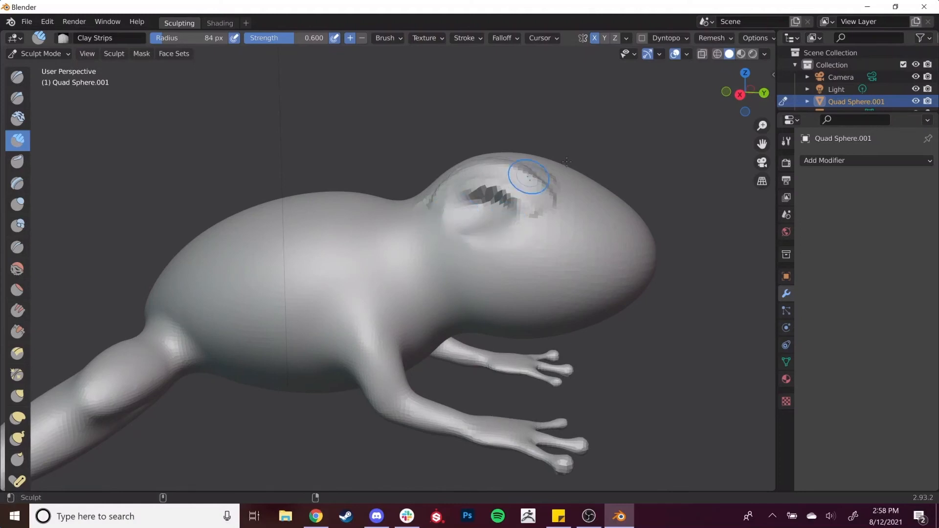
Step: Extend the brow ridge from the front of the eye socket back toward the neck and below the socket
{"action": "left_click", "coordinate": [674, 173]}
{"action": "middle_click_drag", "start_coordinate": [670, 178], "coordinate": [696, 189]}
{"action": "mouse_move", "coordinate": [548, 206]}
{"action": "left_mouse_down"}
{"action": "mouse_move", "coordinate": [489, 185]}
{"action": "mouse_move", "coordinate": [457, 199]}
{"action": "left_mouse_up"}
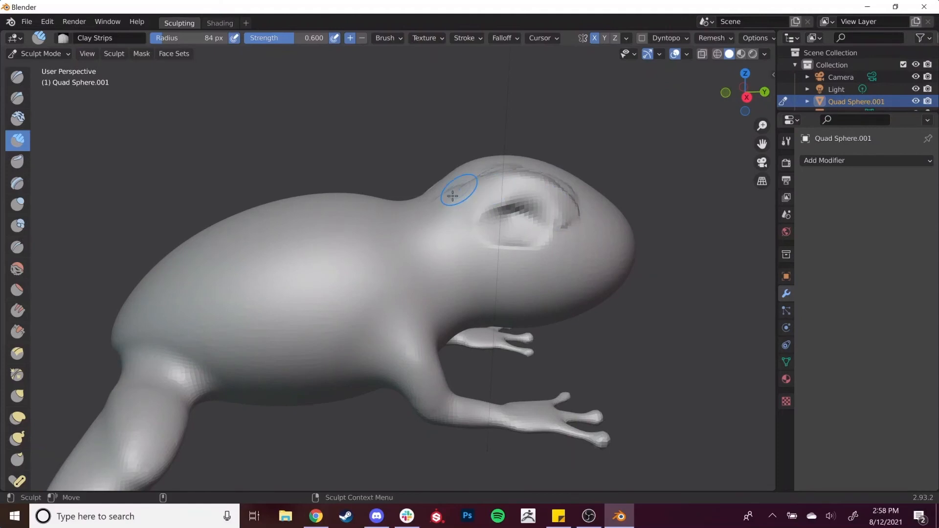
{"action": "middle_click_drag", "start_coordinate": [457, 191], "coordinate": [456, 236]}
{"action": "mouse_move", "coordinate": [456, 238]}
{"action": "left_mouse_down"}
{"action": "mouse_move", "coordinate": [572, 230]}
{"action": "mouse_move", "coordinate": [478, 234]}
{"action": "mouse_move", "coordinate": [543, 226]}
{"action": "mouse_move", "coordinate": [566, 260]}
{"action": "mouse_move", "coordinate": [562, 243]}
{"action": "mouse_move", "coordinate": [573, 285]}
{"action": "mouse_move", "coordinate": [550, 293]}
{"action": "left_mouse_up"}
Step: Smooth the brow ridge and eye socket using the Smooth brush at 126 px radius
{"action": "left_click", "coordinate": [18, 269]}
{"action": "key", "text": "bracketright"}
{"action": "key", "text": "bracketright"}
{"action": "mouse_move", "coordinate": [511, 286]}
{"action": "middle_mouse_down"}
{"action": "mouse_move", "coordinate": [511, 221]}
{"action": "mouse_move", "coordinate": [511, 231]}
{"action": "middle_mouse_up"}
{"action": "mouse_move", "coordinate": [509, 227]}
{"action": "left_mouse_down"}
{"action": "mouse_move", "coordinate": [528, 235]}
{"action": "mouse_move", "coordinate": [502, 241]}
{"action": "mouse_move", "coordinate": [549, 248]}
{"action": "mouse_move", "coordinate": [529, 237]}
{"action": "left_mouse_up"}
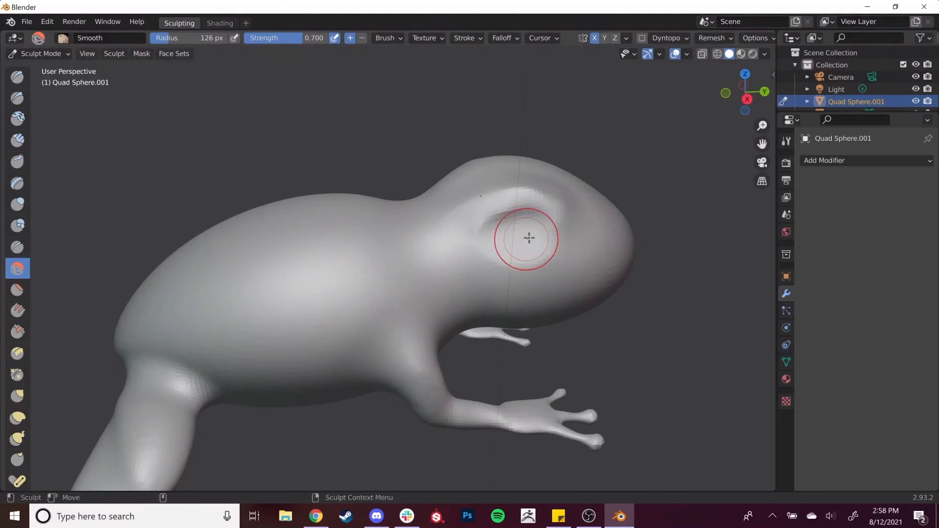
Step: Reinforce the brow with Clay Strips at 90 px radius, then try a stroke on the cheek and undo it
{"action": "left_click", "coordinate": [17, 140]}
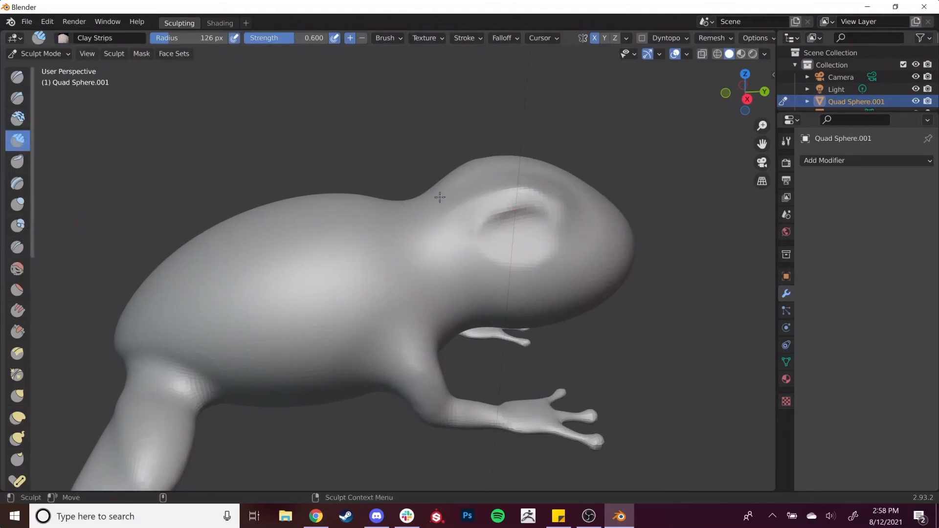
{"action": "mouse_move", "coordinate": [486, 201]}
{"action": "left_mouse_down"}
{"action": "mouse_move", "coordinate": [583, 203]}
{"action": "mouse_move", "coordinate": [514, 204]}
{"action": "mouse_move", "coordinate": [594, 225]}
{"action": "mouse_move", "coordinate": [541, 233]}
{"action": "left_mouse_up"}
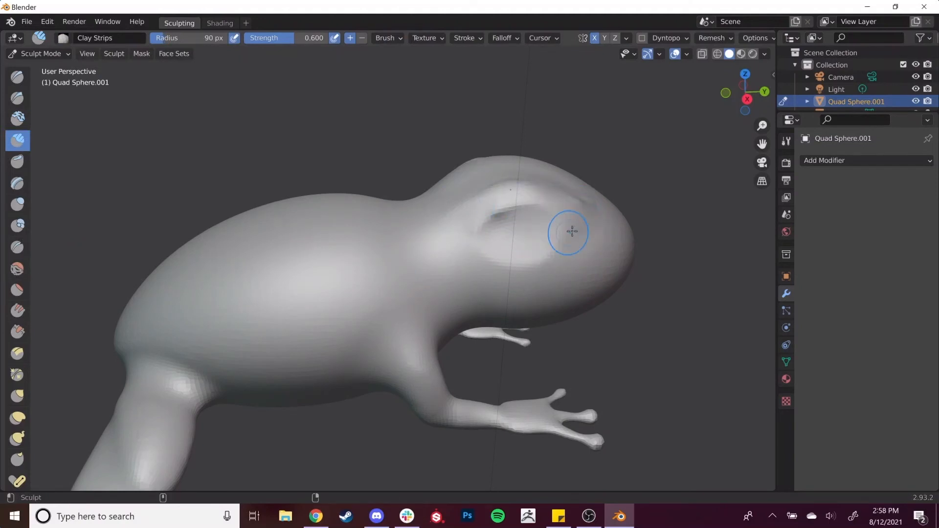
{"action": "mouse_move", "coordinate": [579, 264]}
{"action": "middle_mouse_down"}
{"action": "mouse_move", "coordinate": [545, 274]}
{"action": "mouse_move", "coordinate": [522, 235]}
{"action": "middle_mouse_up"}
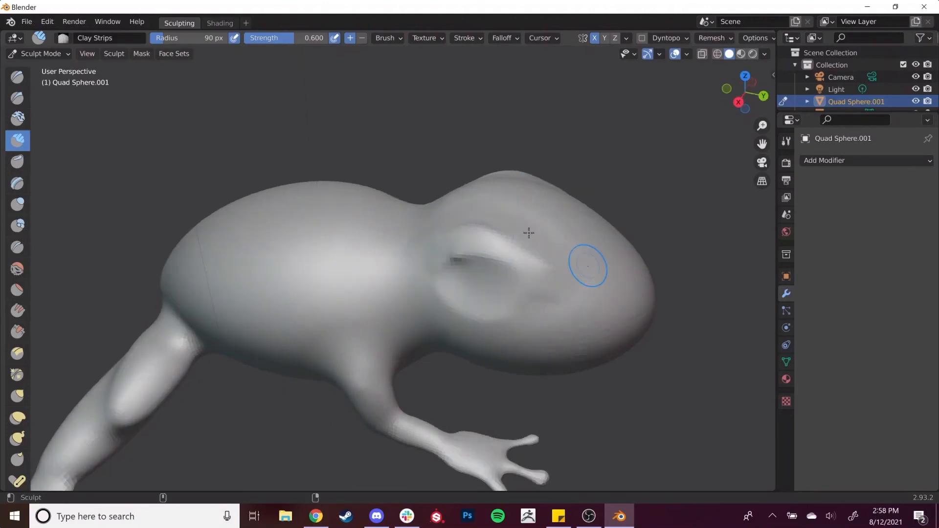
{"action": "left_click_drag", "start_coordinate": [577, 330], "coordinate": [560, 296]}
{"action": "key", "text": "ctrl+z"}
Step: Try a mouth line on the side of the head with the Crease brush, undo it, and reduce the radius to 28 px
{"action": "middle_click_drag", "start_coordinate": [620, 350], "coordinate": [272, 329]}
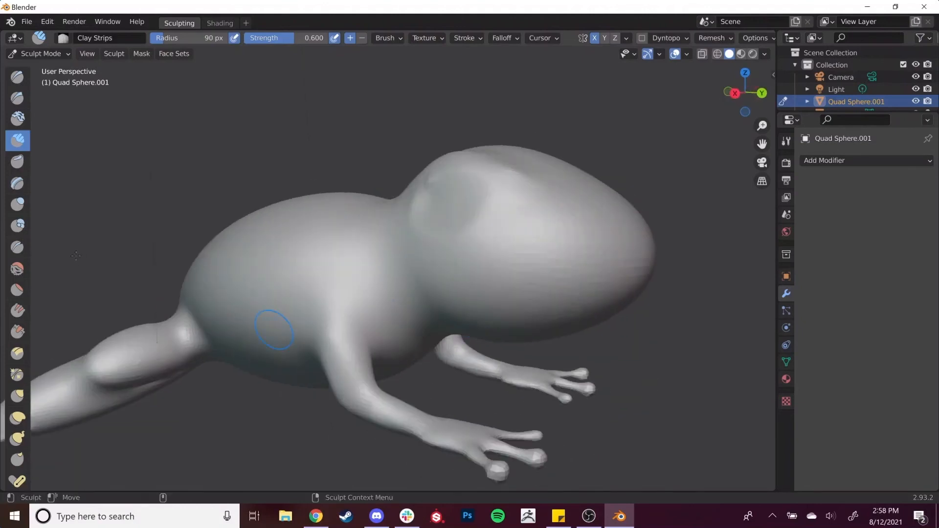
{"action": "left_click", "coordinate": [18, 247]}
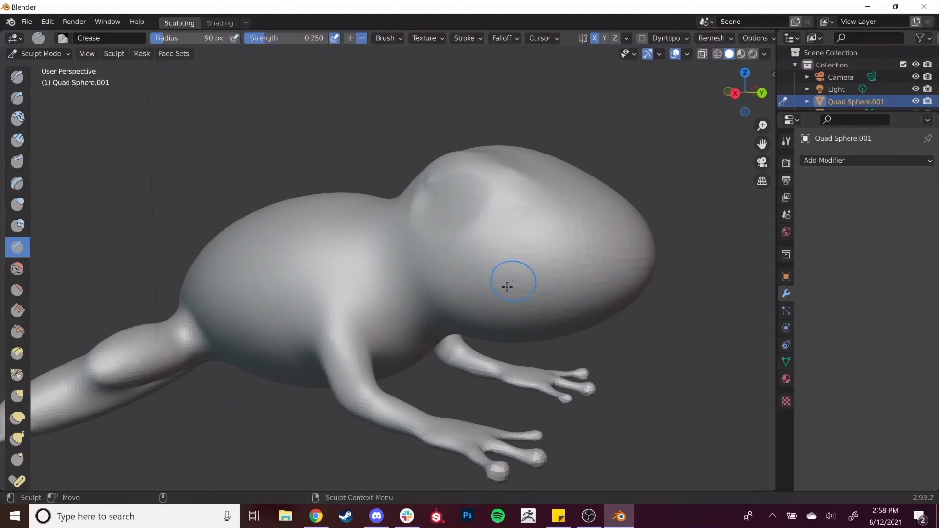
{"action": "left_click_drag", "start_coordinate": [504, 285], "coordinate": [602, 266]}
{"action": "left_click_drag", "start_coordinate": [541, 279], "coordinate": [499, 275]}
{"action": "key", "text": "bracketleft"}
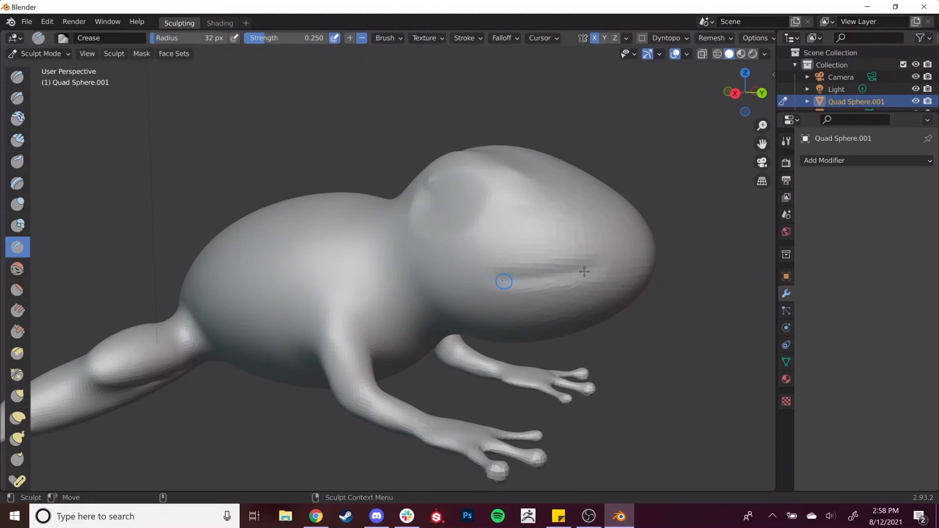
{"action": "key", "text": "ctrl+z"}
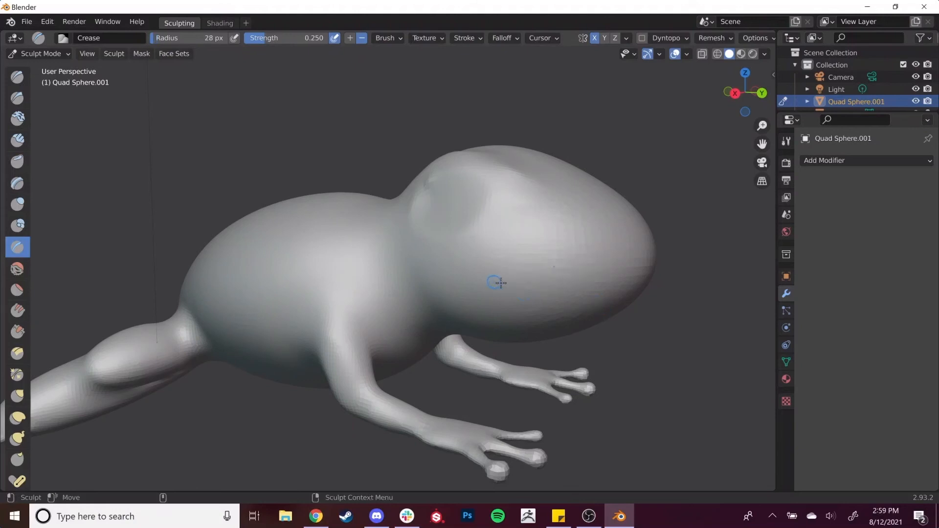
Step: Crease a thin mouth line along the side of the head and across the front of the snout
{"action": "left_click_drag", "start_coordinate": [480, 281], "coordinate": [500, 284]}
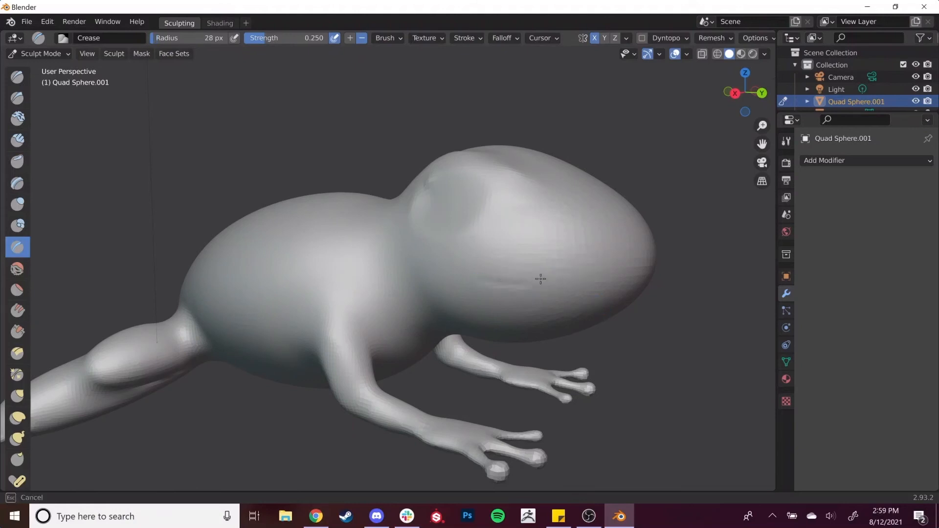
{"action": "left_click_drag", "start_coordinate": [649, 262], "coordinate": [651, 262]}
{"action": "middle_click_drag", "start_coordinate": [651, 262], "coordinate": [574, 298]}
{"action": "left_click_drag", "start_coordinate": [463, 259], "coordinate": [441, 254]}
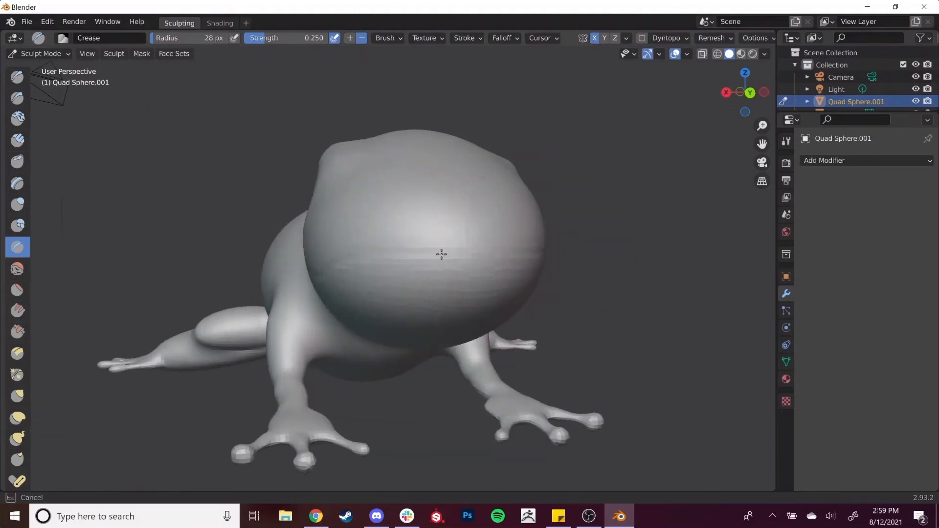
{"action": "left_click_drag", "start_coordinate": [321, 277], "coordinate": [352, 272]}
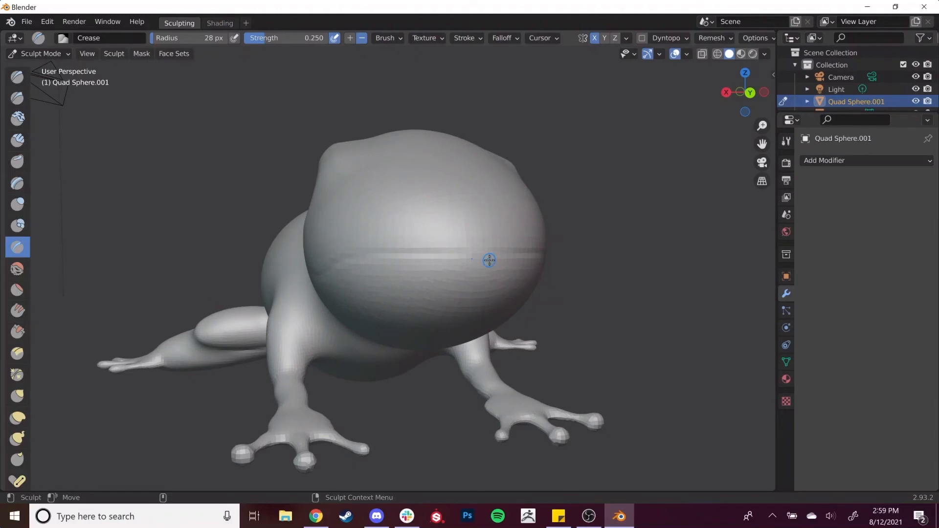
{"action": "left_click_drag", "start_coordinate": [501, 257], "coordinate": [482, 257]}
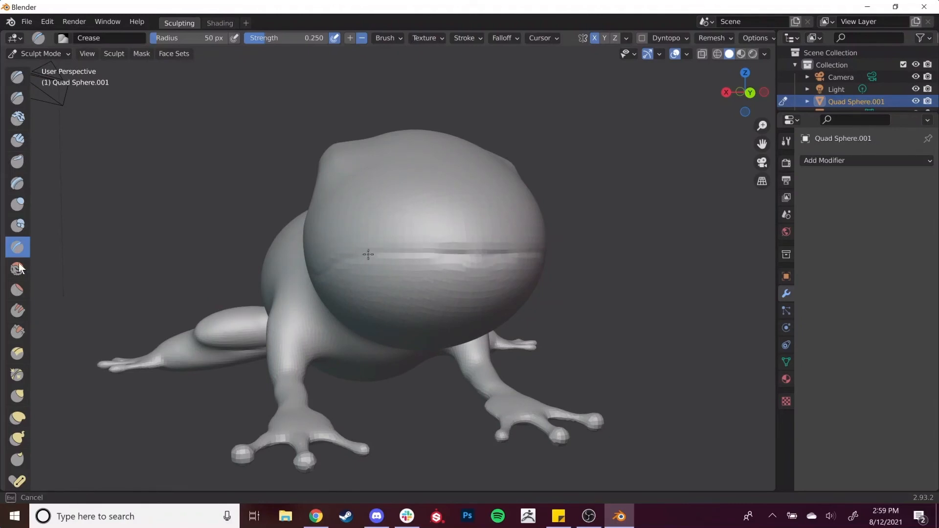
Step: Deepen the mouth crease across the snout and back to the mouth corner with the brush radius raised to 50 px
{"action": "left_click_drag", "start_coordinate": [369, 254], "coordinate": [361, 257]}
{"action": "middle_click_drag", "start_coordinate": [503, 265], "coordinate": [540, 266]}
{"action": "middle_click_drag", "start_coordinate": [462, 345], "coordinate": [492, 275]}
{"action": "mouse_move", "coordinate": [488, 259]}
{"action": "left_mouse_down"}
{"action": "mouse_move", "coordinate": [525, 261]}
{"action": "mouse_move", "coordinate": [561, 248]}
{"action": "mouse_move", "coordinate": [515, 261]}
{"action": "left_mouse_up"}
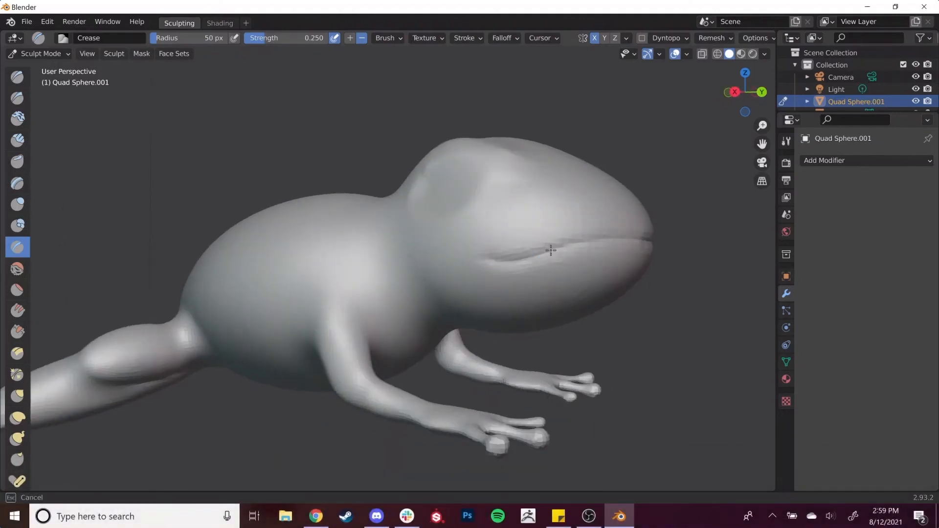
{"action": "left_click_drag", "start_coordinate": [657, 240], "coordinate": [655, 241]}
{"action": "mouse_move", "coordinate": [499, 254]}
{"action": "left_mouse_down"}
{"action": "mouse_move", "coordinate": [567, 248]}
{"action": "mouse_move", "coordinate": [528, 257]}
{"action": "left_mouse_up"}
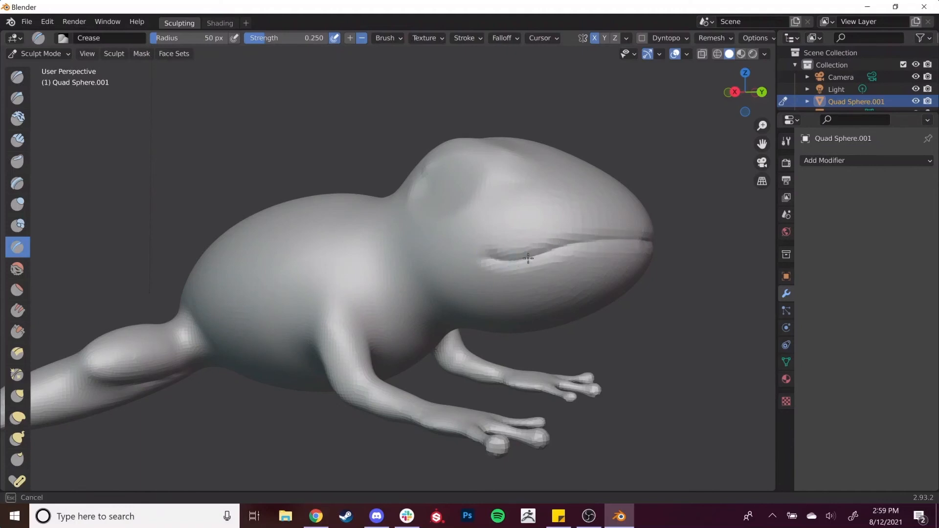
{"action": "left_click_drag", "start_coordinate": [627, 239], "coordinate": [641, 239]}
{"action": "mouse_move", "coordinate": [496, 247]}
{"action": "left_mouse_down"}
{"action": "mouse_move", "coordinate": [560, 232]}
{"action": "mouse_move", "coordinate": [636, 243]}
{"action": "left_mouse_up"}
Step: Build up the brow and rim around the eye socket using the Clay brush at 67 px radius
{"action": "middle_click_drag", "start_coordinate": [683, 268], "coordinate": [551, 274]}
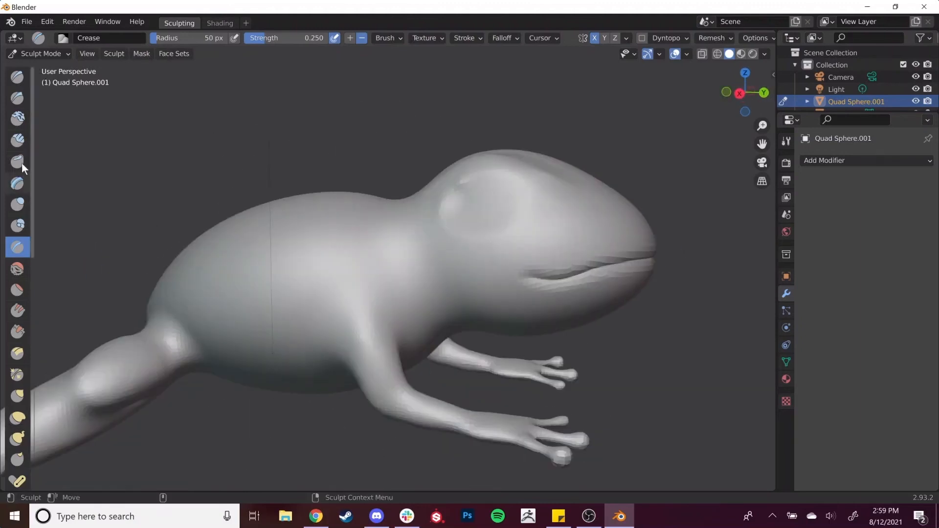
{"action": "left_click", "coordinate": [22, 121]}
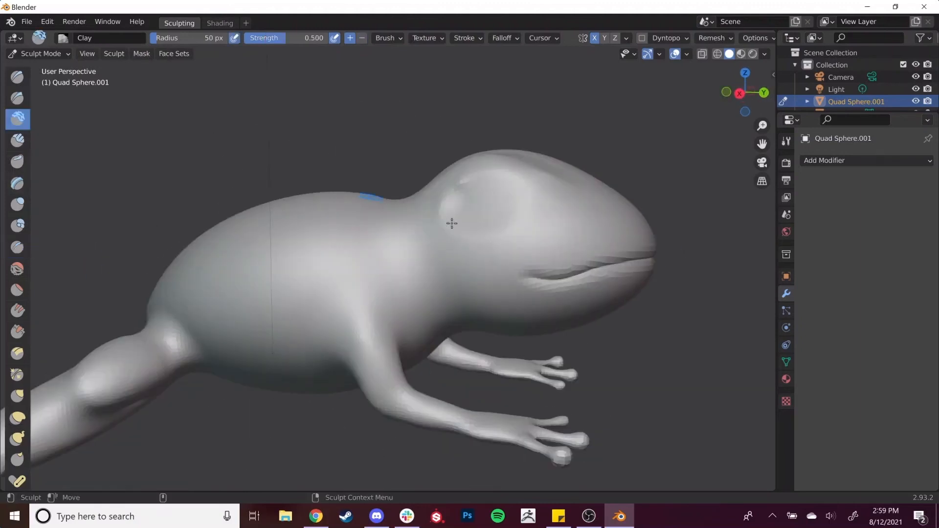
{"action": "left_click", "coordinate": [17, 140]}
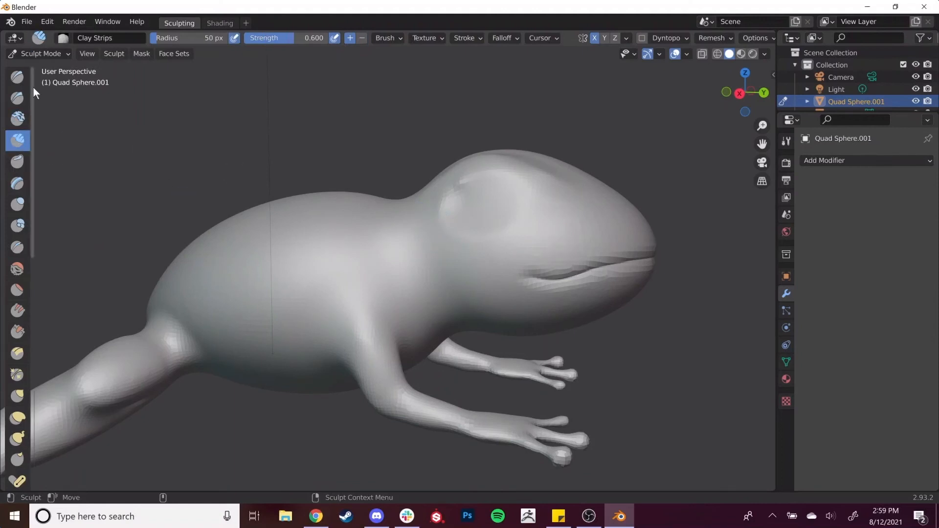
{"action": "left_click", "coordinate": [22, 119]}
{"action": "key", "text": "f"}
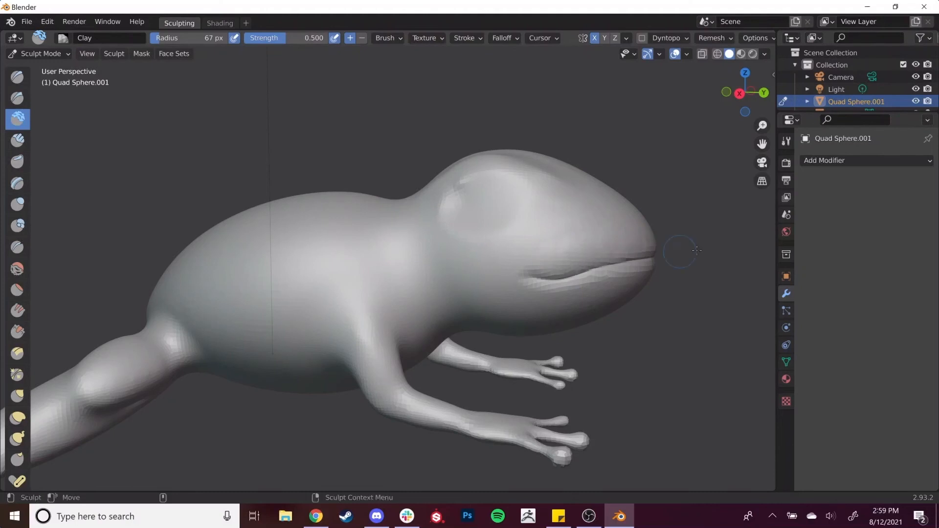
{"action": "middle_click_drag", "start_coordinate": [694, 266], "coordinate": [570, 272]}
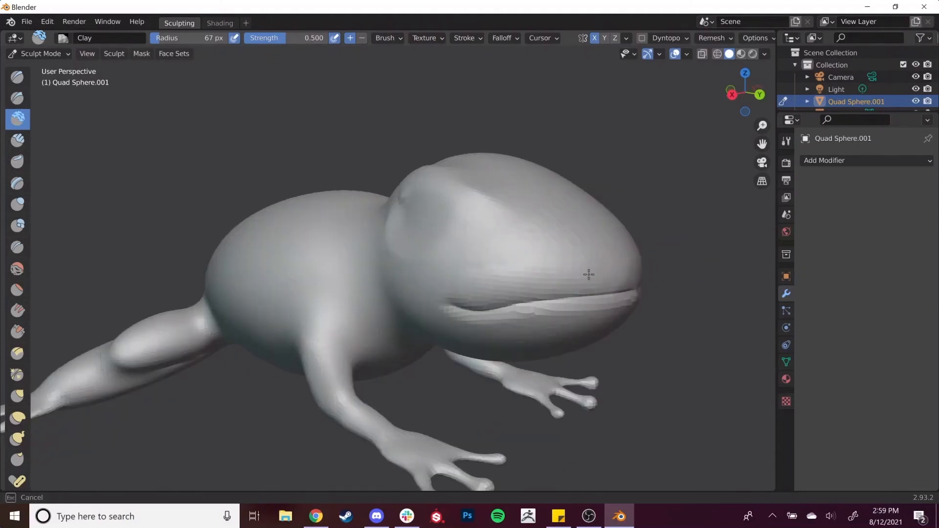
{"action": "mouse_move", "coordinate": [609, 272]}
{"action": "middle_mouse_down"}
{"action": "mouse_move", "coordinate": [352, 269]}
{"action": "mouse_move", "coordinate": [435, 244]}
{"action": "mouse_move", "coordinate": [478, 208]}
{"action": "middle_mouse_up"}
{"action": "left_click_drag", "start_coordinate": [455, 192], "coordinate": [566, 201]}
{"action": "left_click_drag", "start_coordinate": [467, 196], "coordinate": [461, 181]}
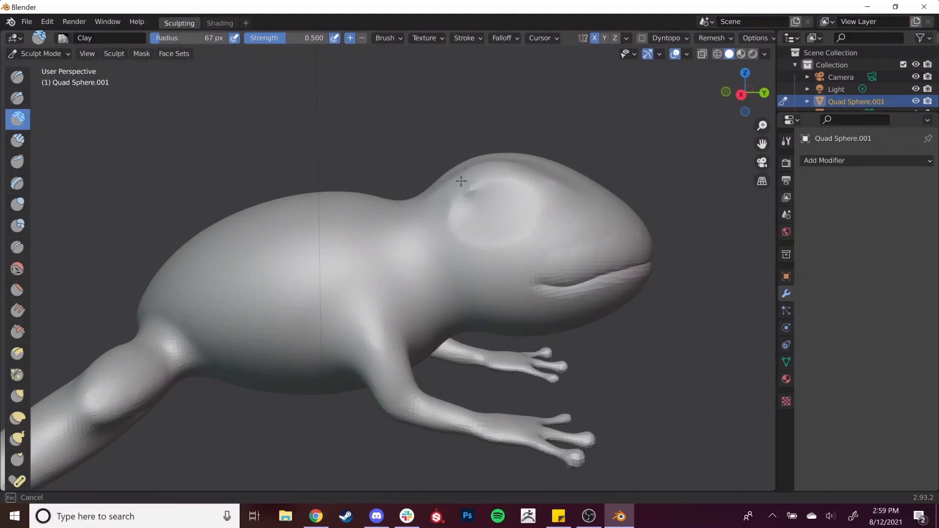
{"action": "mouse_move", "coordinate": [562, 184]}
{"action": "left_mouse_down"}
{"action": "mouse_move", "coordinate": [547, 201]}
{"action": "mouse_move", "coordinate": [507, 173]}
{"action": "mouse_move", "coordinate": [457, 197]}
{"action": "left_mouse_up"}
{"action": "mouse_move", "coordinate": [500, 205]}
{"action": "middle_mouse_down"}
{"action": "mouse_move", "coordinate": [475, 208]}
{"action": "mouse_move", "coordinate": [504, 214]}
{"action": "middle_mouse_up"}
{"action": "mouse_move", "coordinate": [504, 214]}
{"action": "left_mouse_down"}
{"action": "mouse_move", "coordinate": [482, 230]}
{"action": "mouse_move", "coordinate": [511, 205]}
{"action": "mouse_move", "coordinate": [509, 233]}
{"action": "left_mouse_up"}
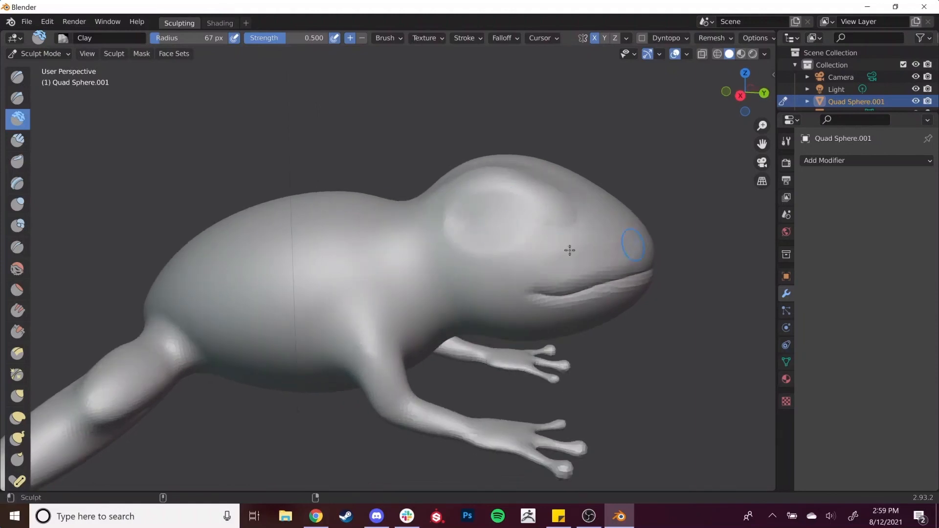
Step: Build up the cheek and the area above the mouth across the snout with the Clay brush at 124 px radius
{"action": "key", "text": "bracketright"}
{"action": "key", "text": "bracketright"}
{"action": "key", "text": "bracketright"}
{"action": "key", "text": "bracketright"}
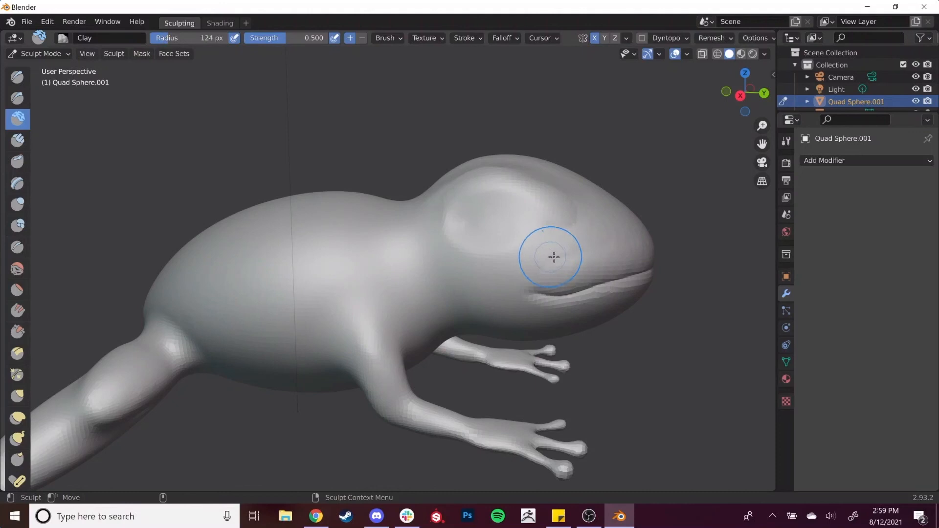
{"action": "left_click_drag", "start_coordinate": [551, 256], "coordinate": [560, 257]}
{"action": "left_click_drag", "start_coordinate": [692, 257], "coordinate": [493, 271]}
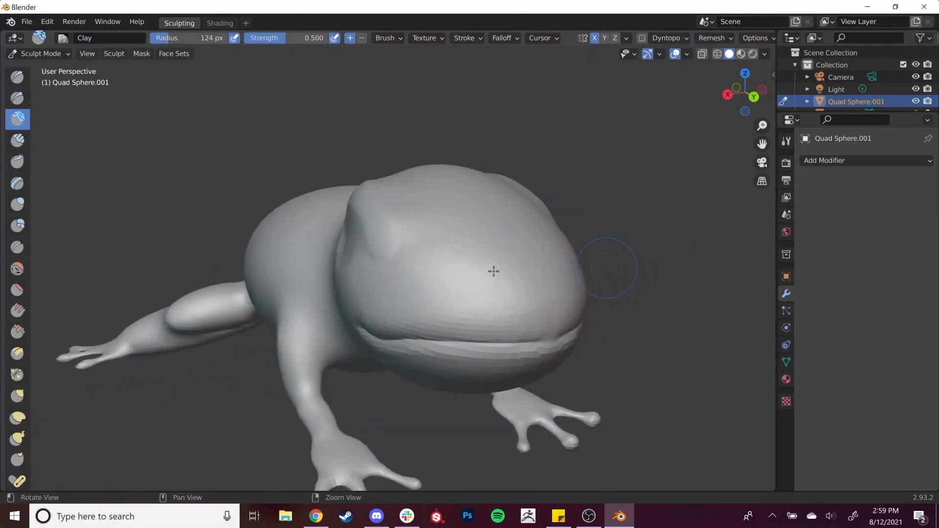
{"action": "left_click_drag", "start_coordinate": [427, 295], "coordinate": [582, 272]}
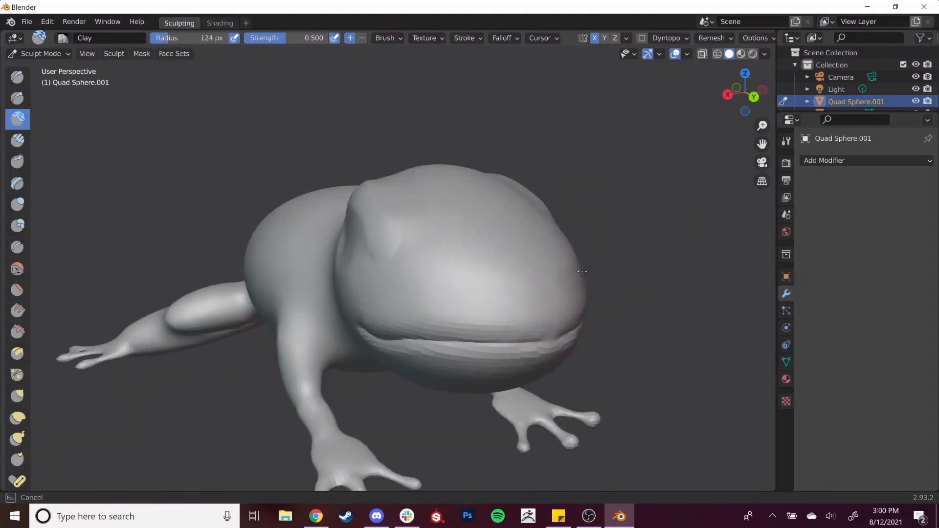
{"action": "left_click_drag", "start_coordinate": [424, 302], "coordinate": [583, 292]}
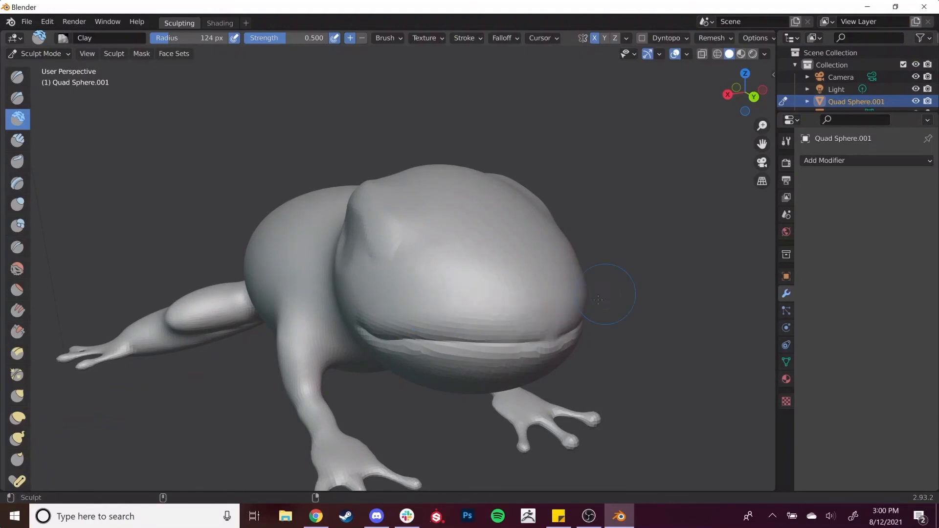
Step: Raise a round bump on the side of the frog's body with the Blob brush at 72 px radius
{"action": "left_click_drag", "start_coordinate": [423, 320], "coordinate": [449, 292], "text": "alt"}
{"action": "right_click_drag", "start_coordinate": [449, 292], "coordinate": [380, 294], "text": "alt"}
{"action": "left_click_drag", "start_coordinate": [379, 293], "coordinate": [344, 296], "text": "alt"}
{"action": "scroll", "coordinate": [371, 329], "scroll_direction": "up", "scroll_amount": 3}
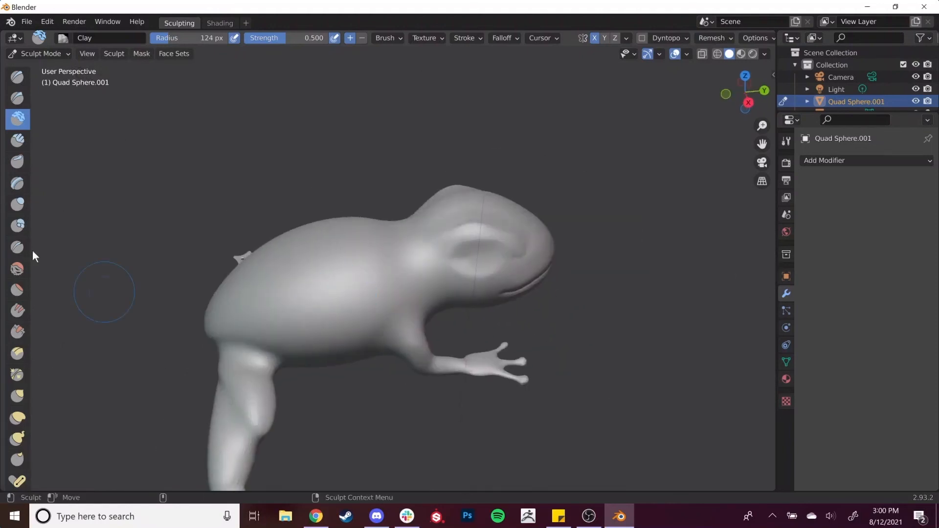
{"action": "left_click", "coordinate": [15, 229]}
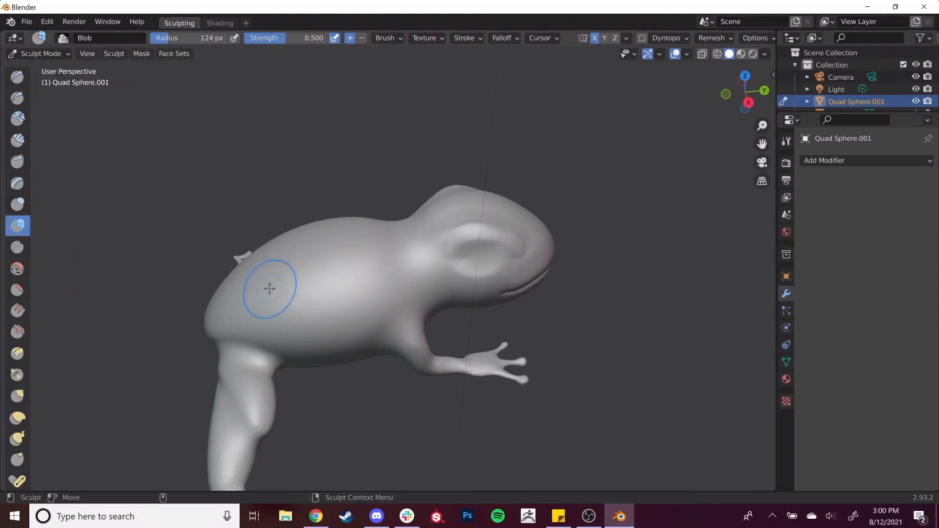
{"action": "key", "text": "bracketleft"}
{"action": "key", "text": "bracketleft"}
{"action": "key", "text": "bracketleft"}
{"action": "key", "text": "bracketleft"}
{"action": "left_click_drag", "start_coordinate": [332, 309], "coordinate": [332, 315]}
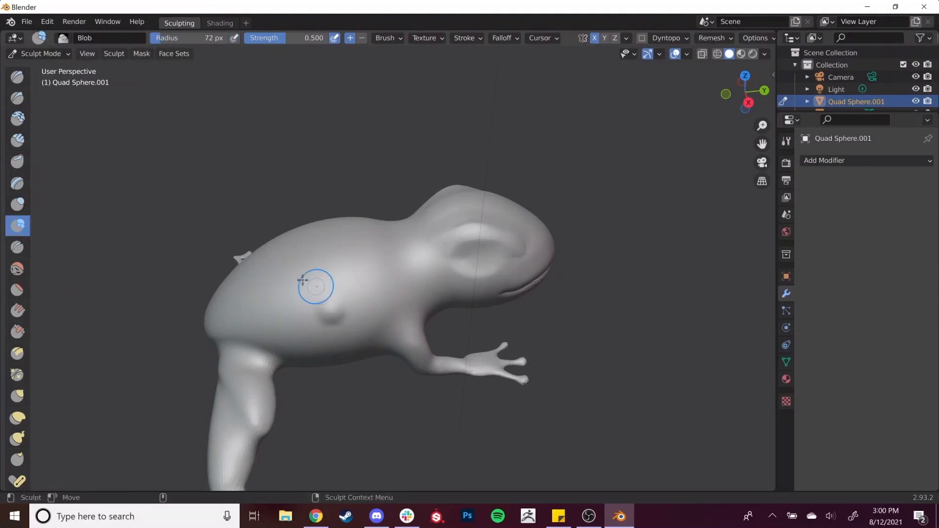
Step: Undo a trial stroke on the flank and sculpt a smaller dent behind the bump
{"action": "left_click_drag", "start_coordinate": [272, 312], "coordinate": [277, 309], "text": "ctrl"}
{"action": "key", "text": "ctrl+z"}
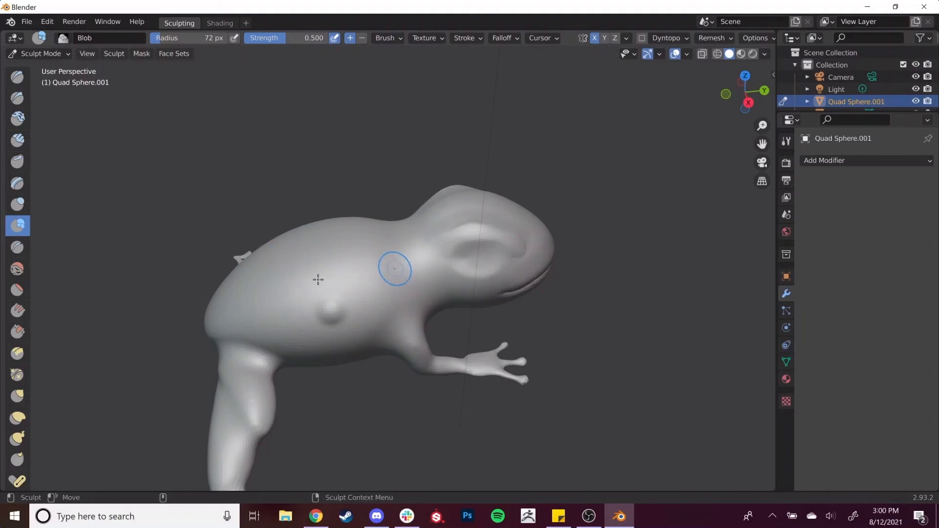
{"action": "left_click_drag", "start_coordinate": [288, 317], "coordinate": [289, 319]}
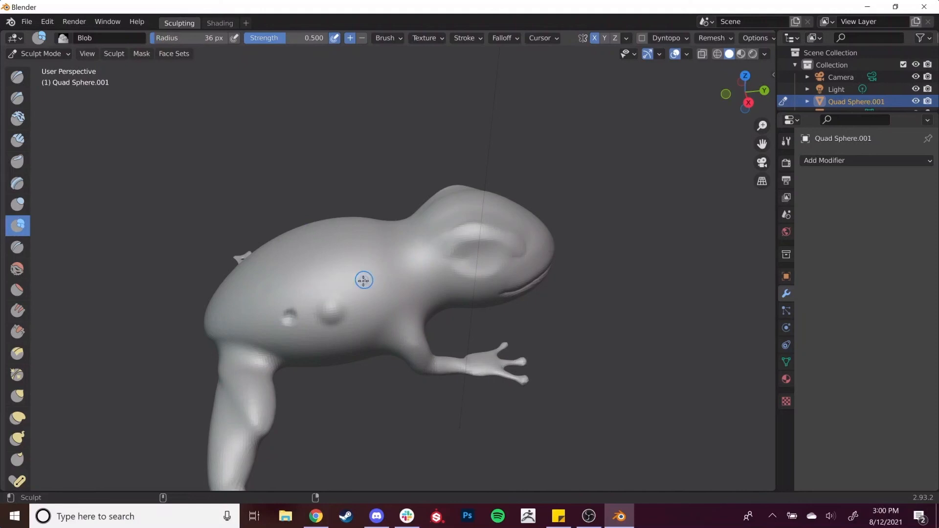
Step: Remesh the frog with a voxel size of 0.05 m, keeping Fix Poles and Preserve Volume enabled
{"action": "mouse_move", "coordinate": [444, 297]}
{"action": "middle_mouse_down"}
{"action": "mouse_move", "coordinate": [486, 297]}
{"action": "mouse_move", "coordinate": [433, 274]}
{"action": "mouse_move", "coordinate": [514, 105]}
{"action": "middle_mouse_up"}
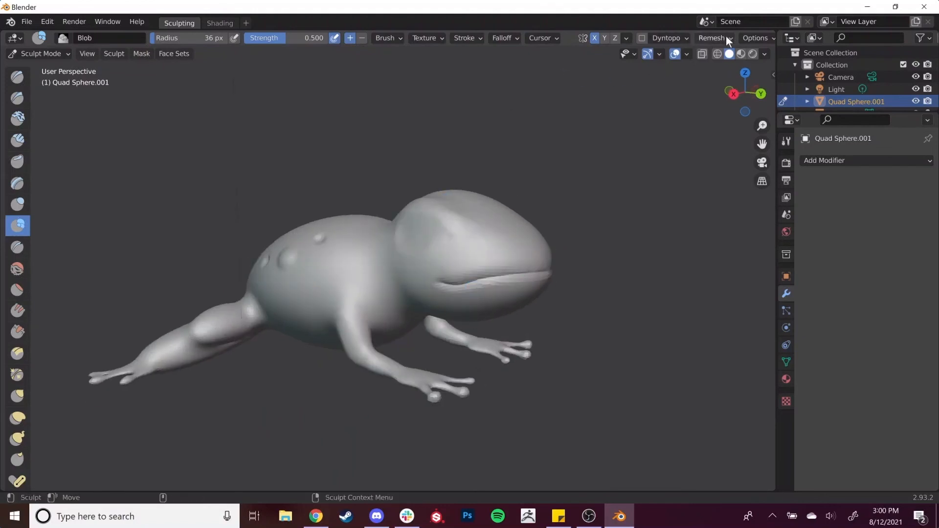
{"action": "left_click", "coordinate": [701, 39]}
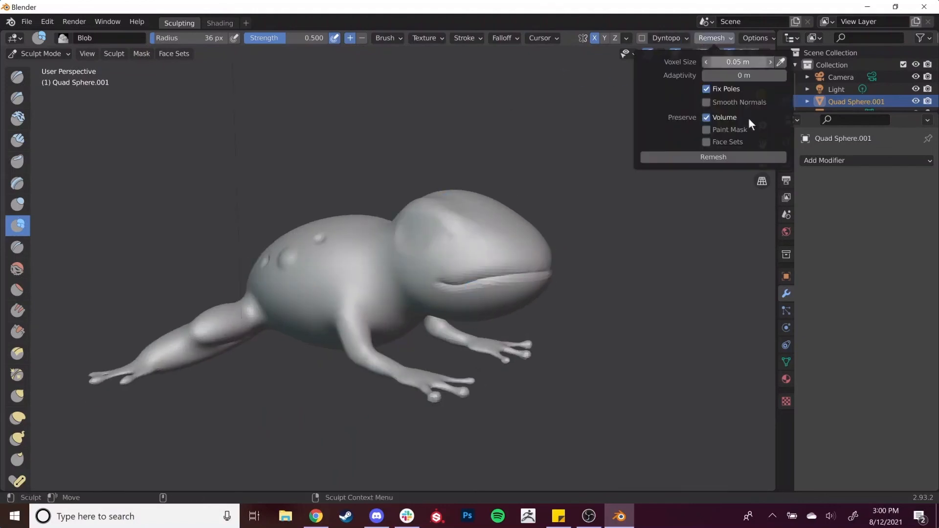
{"action": "left_click", "coordinate": [722, 157]}
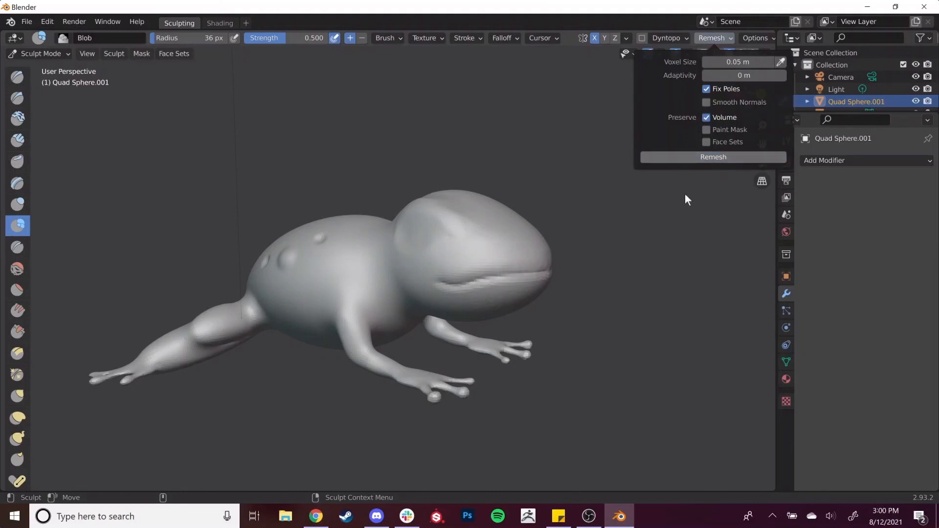
Step: Soften the lower lip from the mouth corner to the front of the snout at 157 px brush radius
{"action": "scroll", "coordinate": [570, 244], "scroll_direction": "up", "scroll_amount": 3}
{"action": "scroll", "coordinate": [548, 303], "scroll_direction": "up", "scroll_amount": 4}
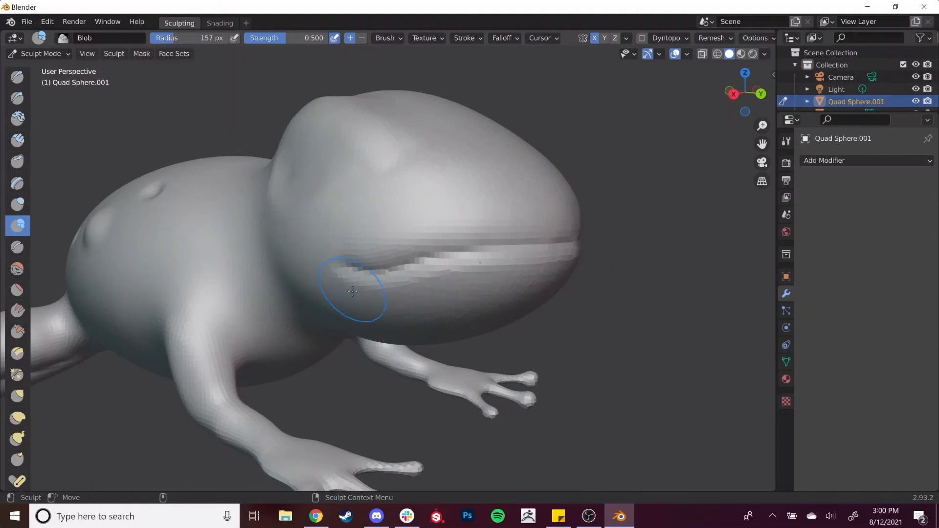
{"action": "mouse_move", "coordinate": [371, 304]}
{"action": "left_mouse_down"}
{"action": "mouse_move", "coordinate": [376, 289]}
{"action": "mouse_move", "coordinate": [602, 282]}
{"action": "left_mouse_up"}
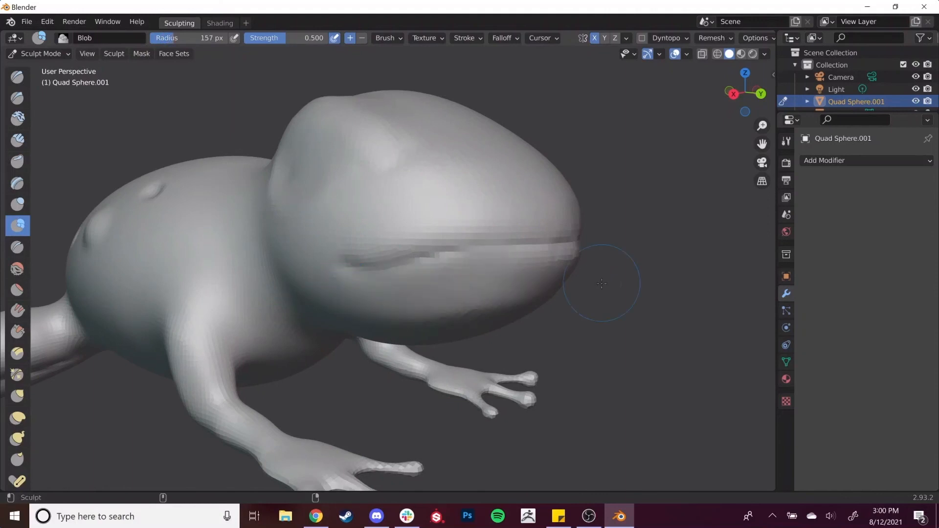
Step: Enlarge the brush radius to 263 px and even out the surface inside the eye socket
{"action": "mouse_move", "coordinate": [570, 321]}
{"action": "middle_mouse_down"}
{"action": "mouse_move", "coordinate": [559, 277]}
{"action": "mouse_move", "coordinate": [517, 291]}
{"action": "middle_mouse_up"}
{"action": "key", "text": "bracketright"}
{"action": "key", "text": "bracketright"}
{"action": "key", "text": "bracketright"}
{"action": "key", "text": "bracketright"}
{"action": "key", "text": "bracketright"}
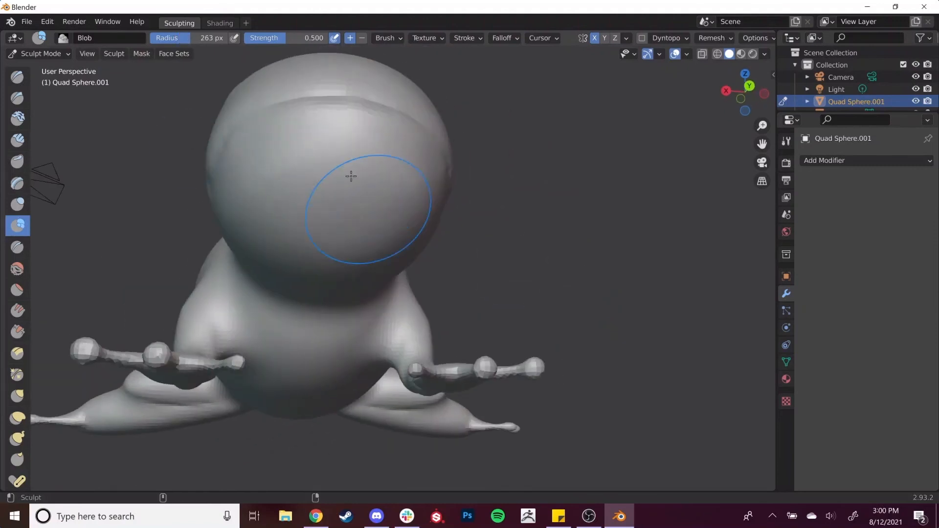
{"action": "mouse_move", "coordinate": [514, 298]}
{"action": "middle_mouse_down"}
{"action": "mouse_move", "coordinate": [581, 312]}
{"action": "mouse_move", "coordinate": [486, 243]}
{"action": "middle_mouse_up"}
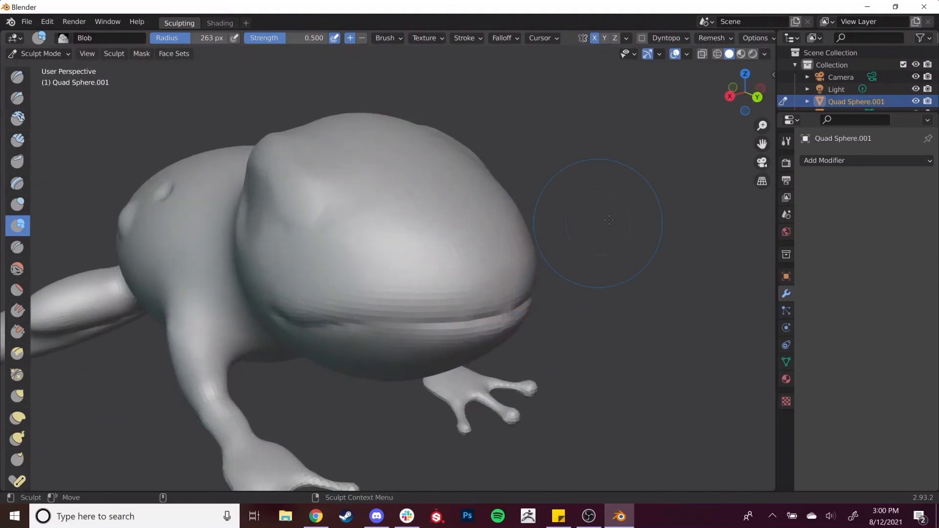
{"action": "middle_click_drag", "start_coordinate": [661, 242], "coordinate": [550, 205]}
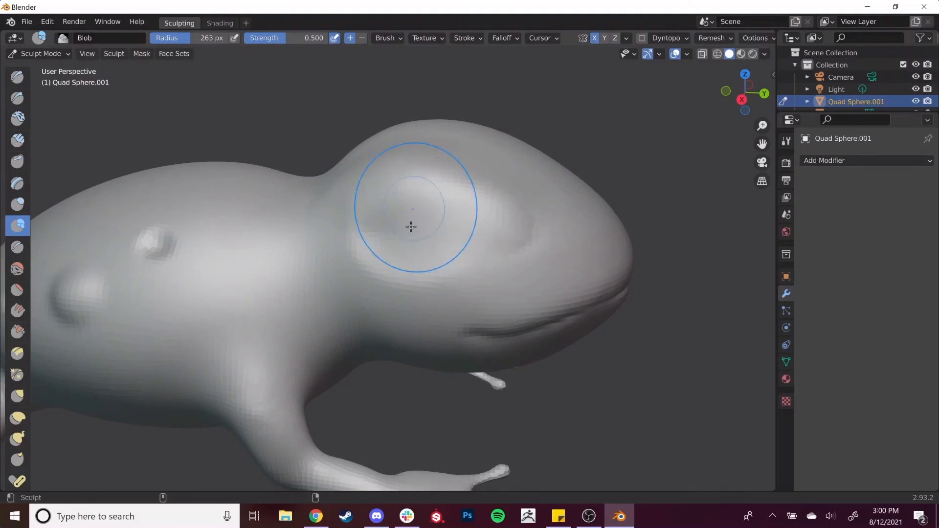
{"action": "mouse_move", "coordinate": [388, 230]}
{"action": "left_mouse_down"}
{"action": "mouse_move", "coordinate": [439, 215]}
{"action": "mouse_move", "coordinate": [463, 237]}
{"action": "left_mouse_up"}
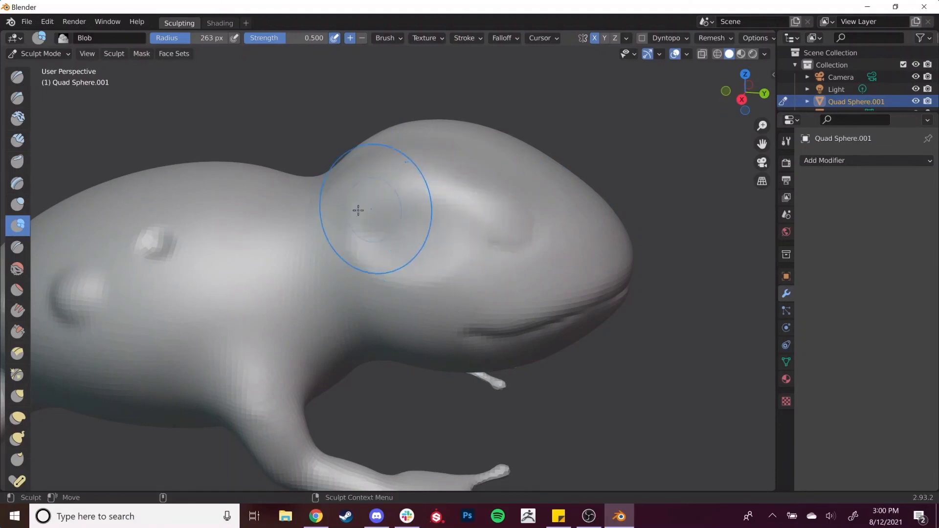
Step: Reshape the brow and the rim around the eye socket with the Elastic Deform brush at 228 px radius
{"action": "key", "text": "bracketleft"}
{"action": "key", "text": "bracketleft"}
{"action": "key", "text": "bracketleft"}
{"action": "key", "text": "bracketleft"}
{"action": "left_click", "coordinate": [18, 421]}
{"action": "key", "text": "bracketright"}
{"action": "key", "text": "bracketright"}
{"action": "key", "text": "bracketright"}
{"action": "key", "text": "bracketright"}
{"action": "key", "text": "bracketright"}
{"action": "mouse_move", "coordinate": [401, 181]}
{"action": "left_mouse_down"}
{"action": "mouse_move", "coordinate": [400, 159]}
{"action": "mouse_move", "coordinate": [487, 183]}
{"action": "mouse_move", "coordinate": [453, 172]}
{"action": "left_mouse_up"}
{"action": "left_click_drag", "start_coordinate": [379, 202], "coordinate": [375, 197]}
{"action": "mouse_move", "coordinate": [402, 244]}
{"action": "left_mouse_down"}
{"action": "mouse_move", "coordinate": [382, 245]}
{"action": "mouse_move", "coordinate": [408, 266]}
{"action": "left_mouse_up"}
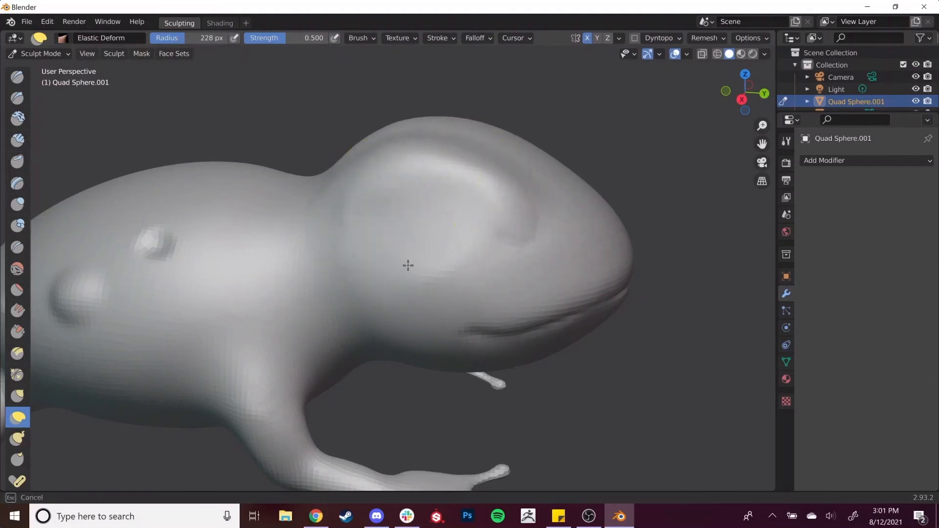
{"action": "left_click_drag", "start_coordinate": [469, 252], "coordinate": [427, 269]}
Step: Push down the crown between the eyes and pull up the brows with Elastic Deform at 203 px radius
{"action": "mouse_move", "coordinate": [684, 226]}
{"action": "middle_mouse_down"}
{"action": "mouse_move", "coordinate": [604, 239]}
{"action": "mouse_move", "coordinate": [440, 186]}
{"action": "mouse_move", "coordinate": [314, 119]}
{"action": "middle_mouse_up"}
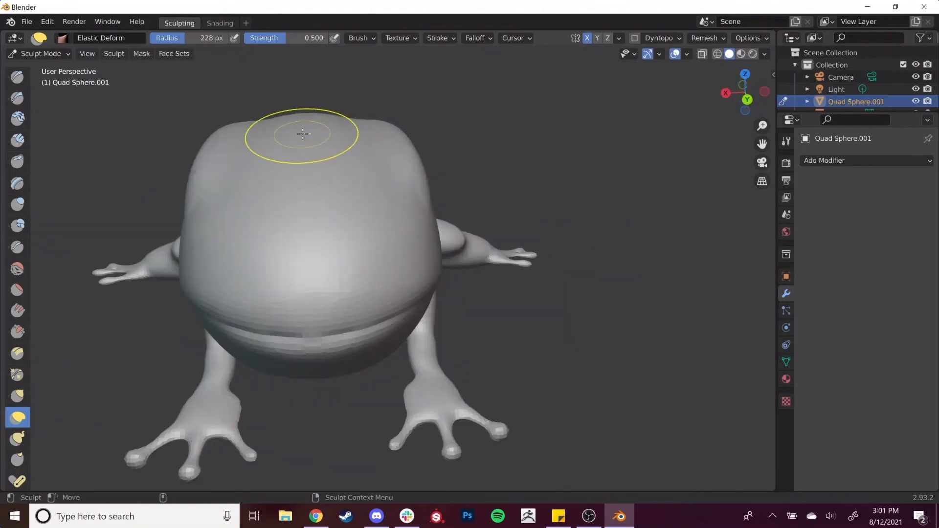
{"action": "left_click_drag", "start_coordinate": [292, 130], "coordinate": [307, 130]}
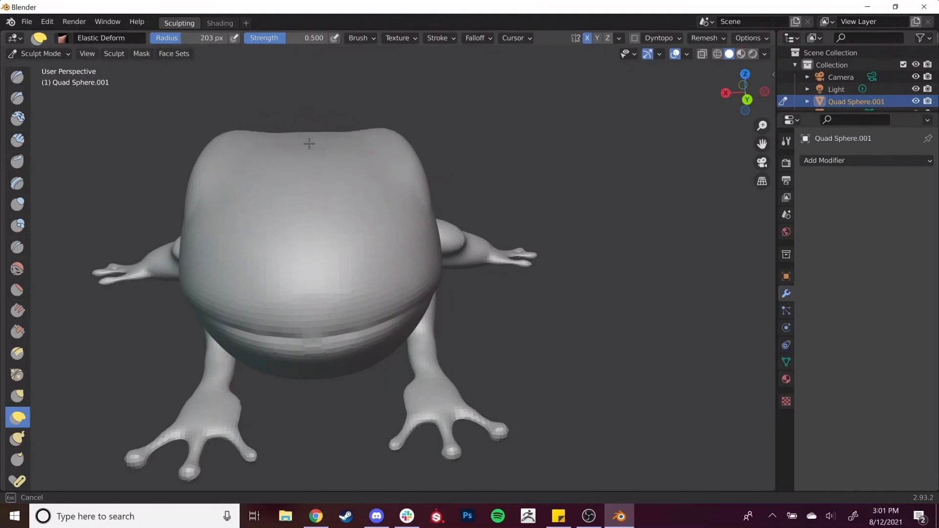
{"action": "left_click_drag", "start_coordinate": [221, 152], "coordinate": [232, 136]}
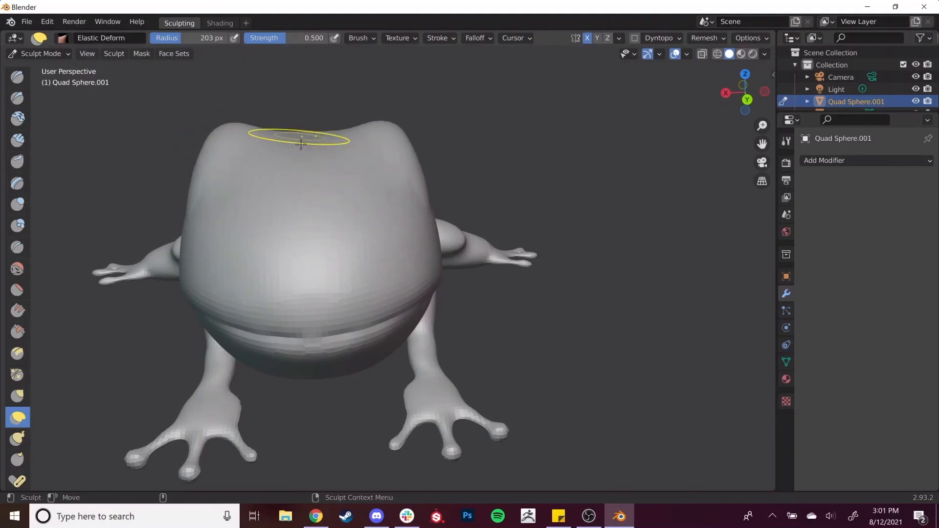
{"action": "mouse_move", "coordinate": [636, 240]}
{"action": "middle_mouse_down"}
{"action": "mouse_move", "coordinate": [686, 257]}
{"action": "mouse_move", "coordinate": [335, 228]}
{"action": "mouse_move", "coordinate": [303, 180]}
{"action": "middle_mouse_up"}
{"action": "mouse_move", "coordinate": [304, 180]}
{"action": "left_mouse_down"}
{"action": "mouse_move", "coordinate": [279, 177]}
{"action": "mouse_move", "coordinate": [299, 193]}
{"action": "left_mouse_up"}
Step: Adjust the back of the crown behind the brows with a small Elastic Deform stroke
{"action": "mouse_move", "coordinate": [222, 256]}
{"action": "middle_mouse_down"}
{"action": "mouse_move", "coordinate": [169, 255]}
{"action": "mouse_move", "coordinate": [218, 253]}
{"action": "mouse_move", "coordinate": [347, 211]}
{"action": "middle_mouse_up"}
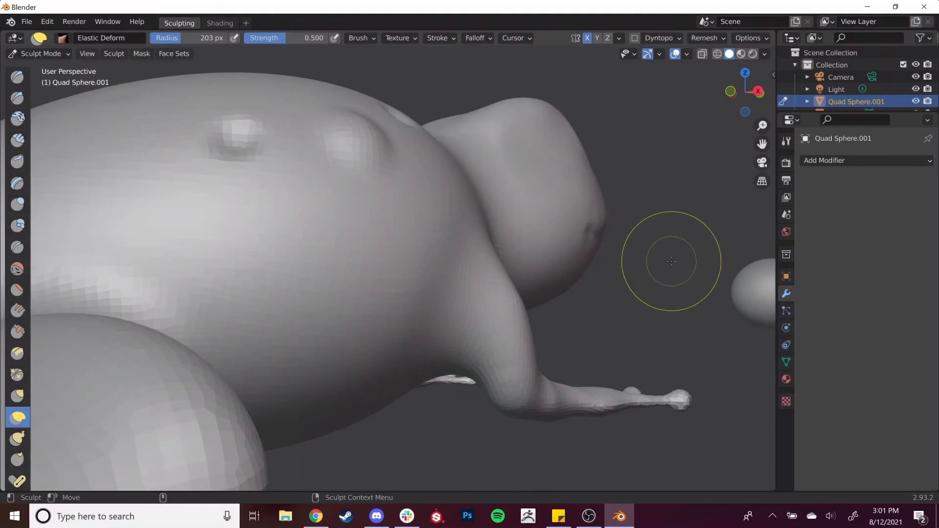
{"action": "scroll", "coordinate": [671, 263], "scroll_direction": "down", "scroll_amount": 6}
{"action": "middle_click_drag", "start_coordinate": [653, 267], "coordinate": [492, 294]}
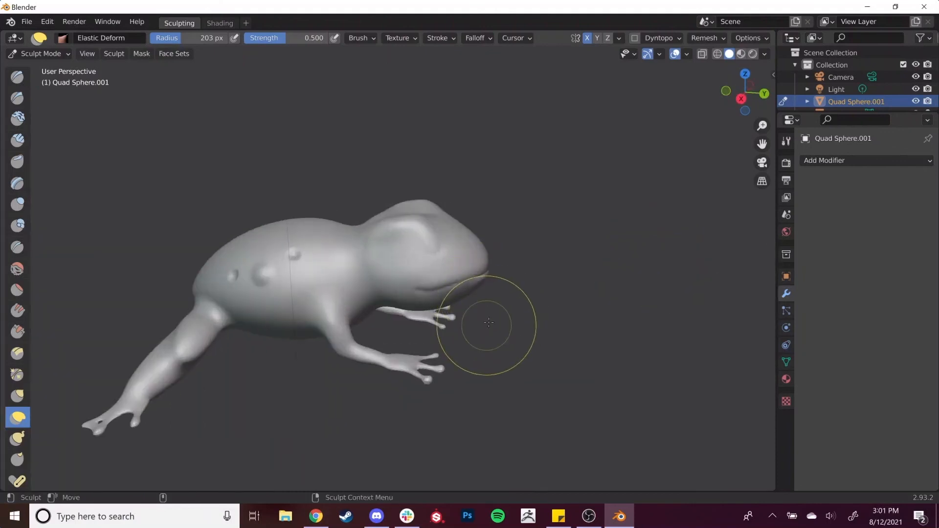
{"action": "scroll", "coordinate": [499, 306], "scroll_direction": "up", "scroll_amount": 2}
{"action": "mouse_move", "coordinate": [472, 252]}
{"action": "middle_mouse_down"}
{"action": "mouse_move", "coordinate": [439, 263]}
{"action": "mouse_move", "coordinate": [427, 291]}
{"action": "middle_mouse_up"}
{"action": "left_click_drag", "start_coordinate": [366, 223], "coordinate": [363, 222]}
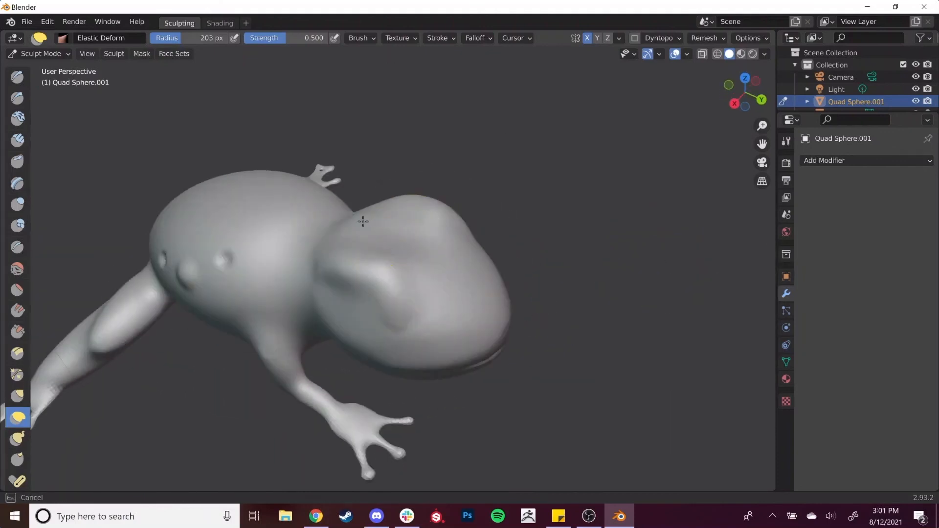
Step: Recarve the mouth line along the side and front of the snout with the Crease brush at 105 px radius
{"action": "middle_click_drag", "start_coordinate": [482, 275], "coordinate": [489, 215]}
{"action": "scroll", "coordinate": [504, 232], "scroll_direction": "up", "scroll_amount": 2}
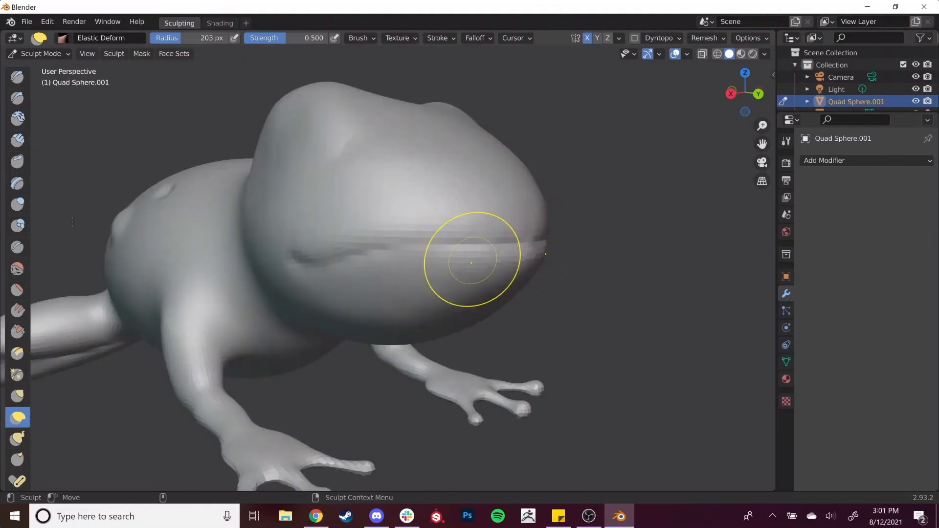
{"action": "left_click", "coordinate": [18, 248]}
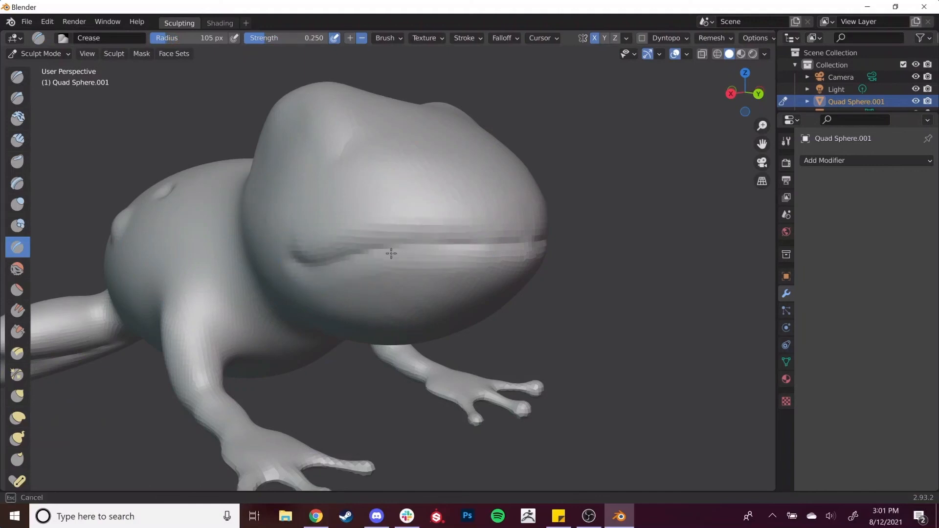
{"action": "left_click_drag", "start_coordinate": [421, 241], "coordinate": [504, 245]}
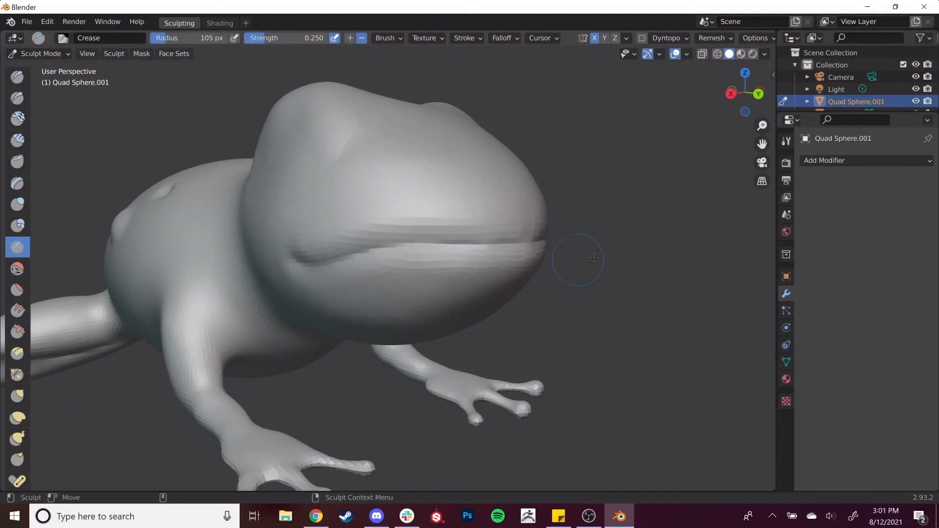
{"action": "middle_click_drag", "start_coordinate": [619, 289], "coordinate": [318, 271]}
{"action": "left_click_drag", "start_coordinate": [315, 272], "coordinate": [432, 268]}
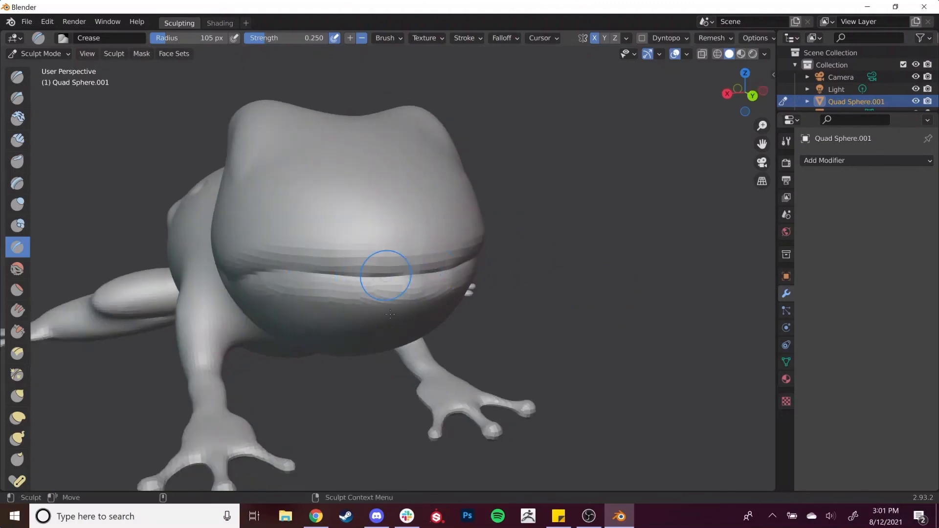
Step: Set the Crease brush radius to 142 px
{"action": "mouse_move", "coordinate": [540, 336]}
{"action": "middle_mouse_down"}
{"action": "mouse_move", "coordinate": [597, 329]}
{"action": "mouse_move", "coordinate": [538, 367]}
{"action": "mouse_move", "coordinate": [607, 346]}
{"action": "mouse_move", "coordinate": [541, 373]}
{"action": "mouse_move", "coordinate": [264, 384]}
{"action": "middle_mouse_up"}
{"action": "scroll", "coordinate": [521, 365], "scroll_direction": "up", "scroll_amount": 3}
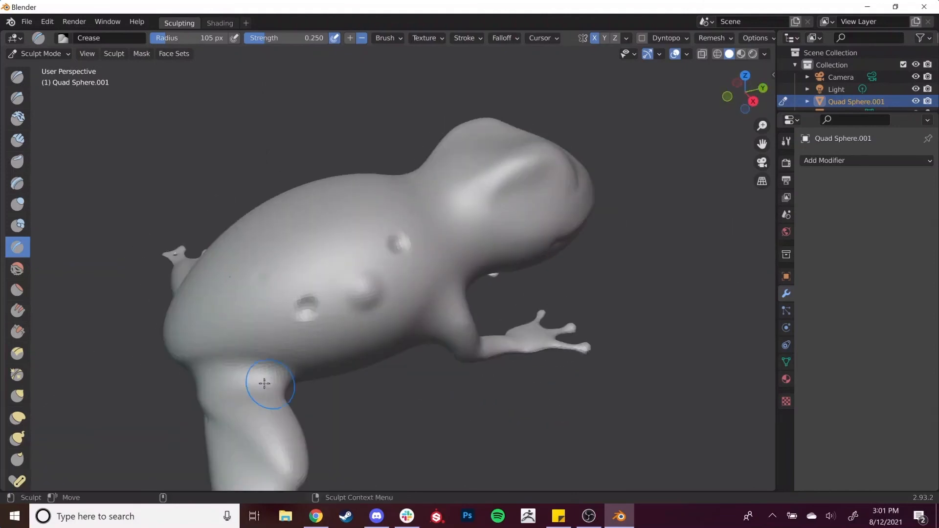
{"action": "key", "text": "f"}
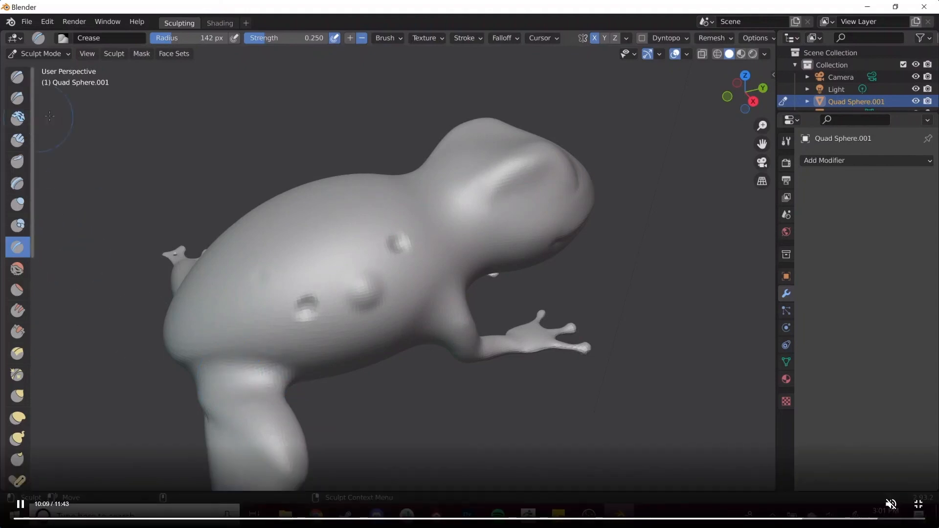
{"action": "scroll", "coordinate": [404, 362], "scroll_direction": "down", "scroll_amount": 3}
{"action": "middle_click_drag", "start_coordinate": [404, 363], "coordinate": [345, 345]}
{"action": "scroll", "coordinate": [359, 334], "scroll_direction": "up", "scroll_amount": 3}
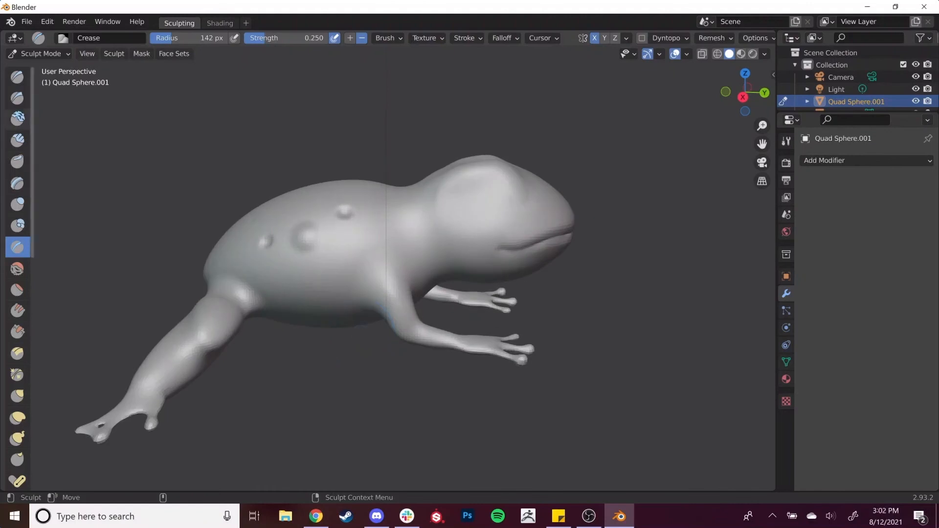
Step: Switch from sculpting to Object Mode and select the separate sphere in front of the frog
{"action": "left_click", "coordinate": [64, 52]}
{"action": "left_click", "coordinate": [62, 66]}
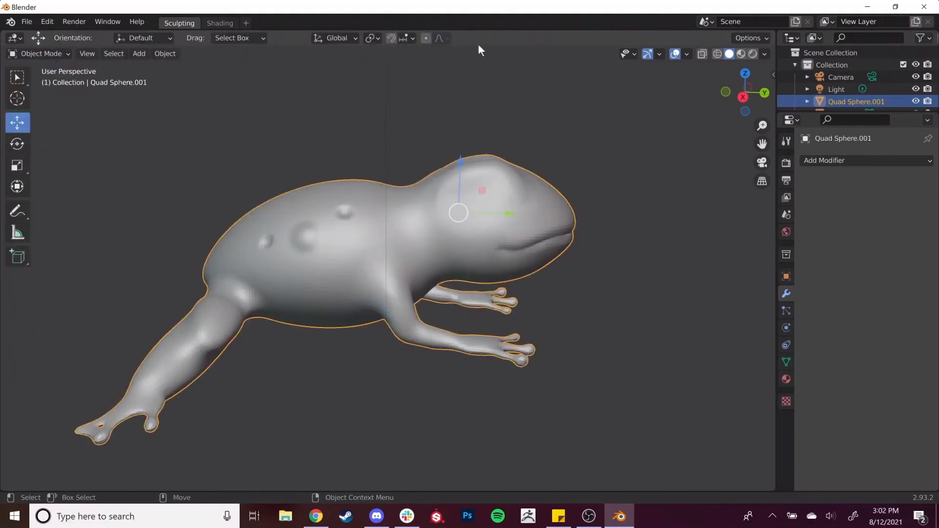
{"action": "left_click", "coordinate": [647, 188]}
{"action": "scroll", "coordinate": [653, 190], "scroll_direction": "down", "scroll_amount": 5}
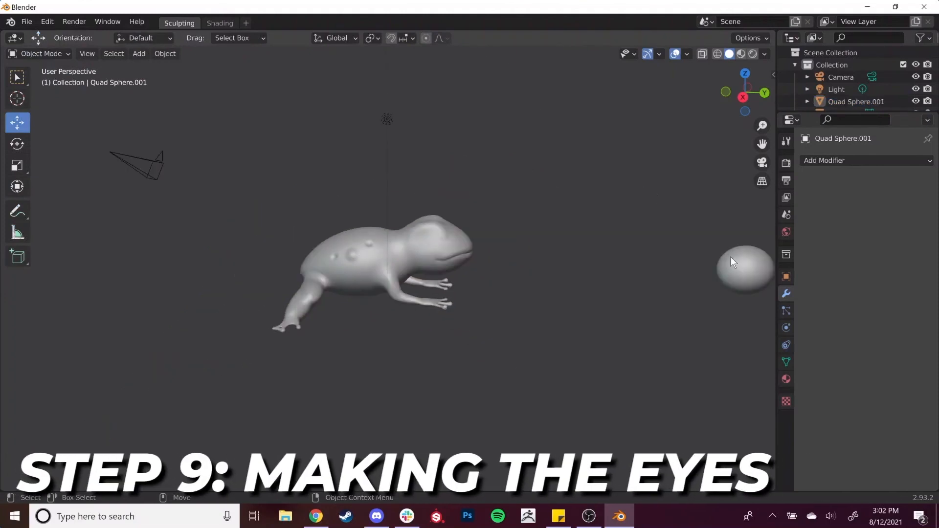
{"action": "left_click", "coordinate": [734, 264]}
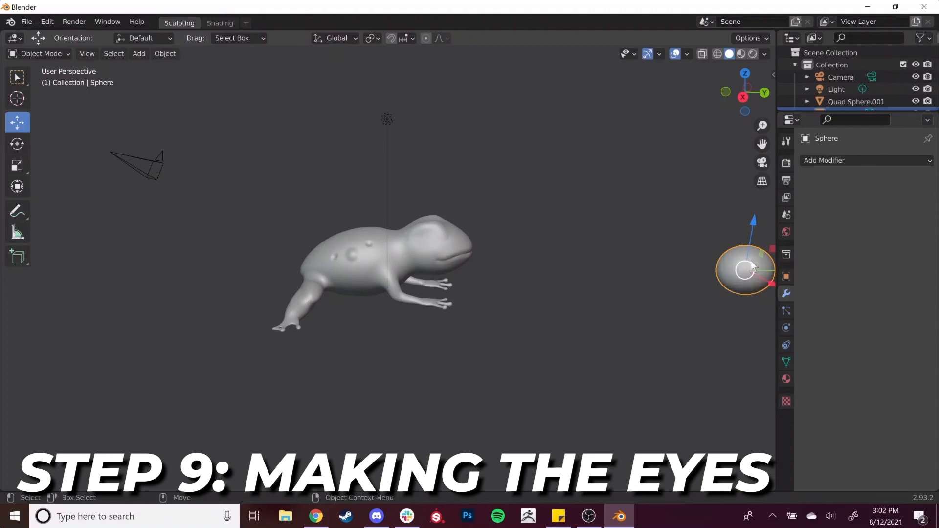
Step: Bring the separate sphere along Y to just in front of the frog, shift it sideways along X, and scale it to about half size
{"action": "left_click_drag", "start_coordinate": [769, 274], "coordinate": [490, 266]}
{"action": "middle_click_drag", "start_coordinate": [503, 332], "coordinate": [404, 337]}
{"action": "key", "text": "g"}
{"action": "key", "text": "x"}
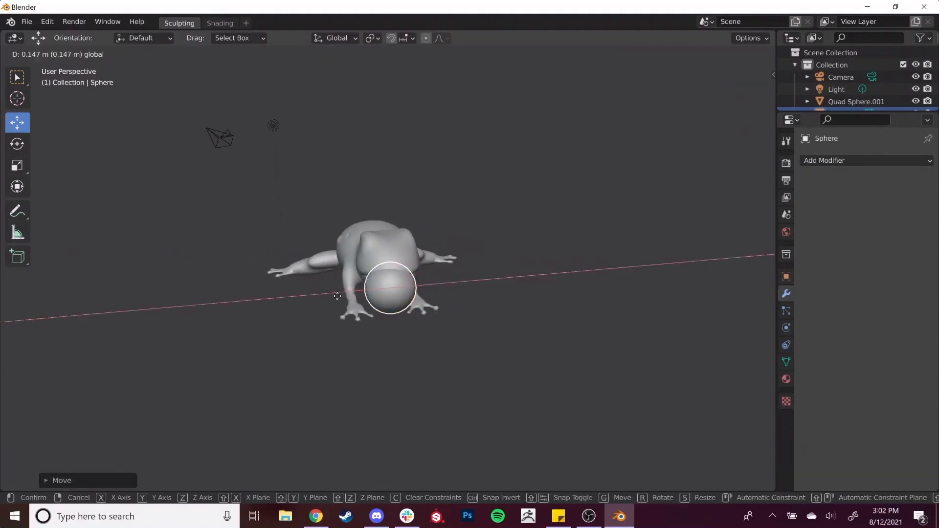
{"action": "left_click", "coordinate": [370, 295]}
{"action": "key", "text": "s"}
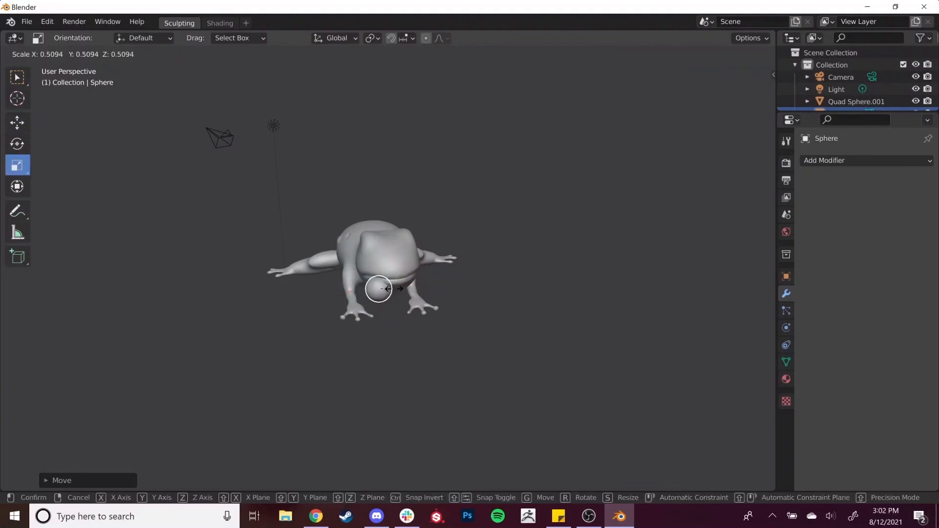
{"action": "left_click", "coordinate": [389, 293]}
Step: Raise the small sphere to eye height and move it back along Y into the frog's head
{"action": "middle_click_drag", "start_coordinate": [377, 330], "coordinate": [511, 352]}
{"action": "left_click_drag", "start_coordinate": [456, 233], "coordinate": [456, 206]}
{"action": "left_click_drag", "start_coordinate": [509, 237], "coordinate": [474, 249]}
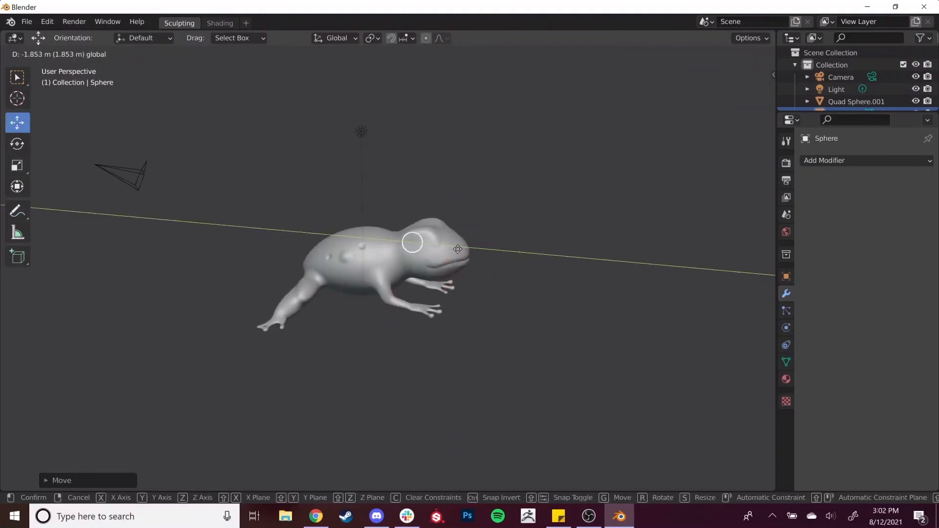
Step: Fine-tune the sphere's position so it sits in the eye socket just under the brow
{"action": "key", "text": "KP_Decimal"}
{"action": "scroll", "coordinate": [467, 256], "scroll_direction": "down", "scroll_amount": 11}
{"action": "middle_click_drag", "start_coordinate": [467, 257], "coordinate": [393, 292]}
{"action": "scroll", "coordinate": [387, 288], "scroll_direction": "up", "scroll_amount": 4}
{"action": "left_click_drag", "start_coordinate": [333, 277], "coordinate": [333, 310]}
{"action": "middle_click_drag", "start_coordinate": [334, 310], "coordinate": [469, 307]}
{"action": "scroll", "coordinate": [463, 269], "scroll_direction": "up", "scroll_amount": 3}
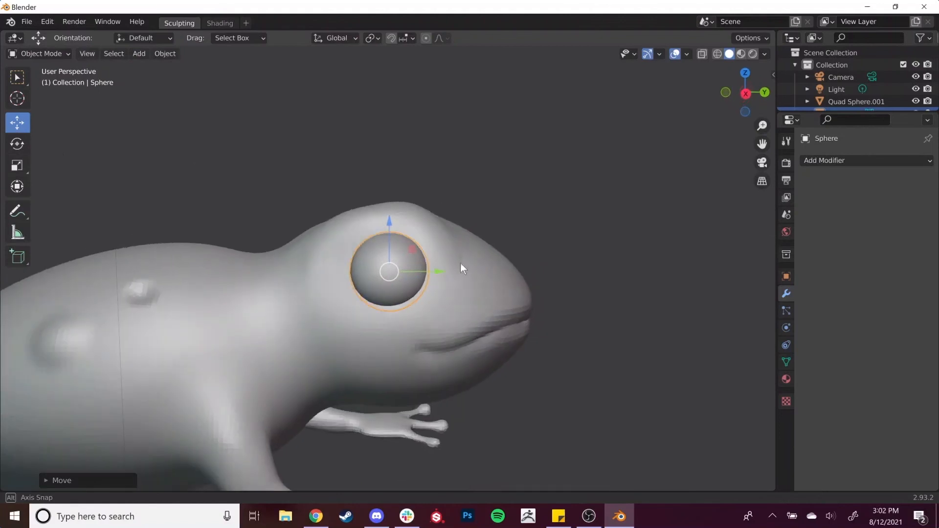
{"action": "left_click_drag", "start_coordinate": [383, 217], "coordinate": [387, 202]}
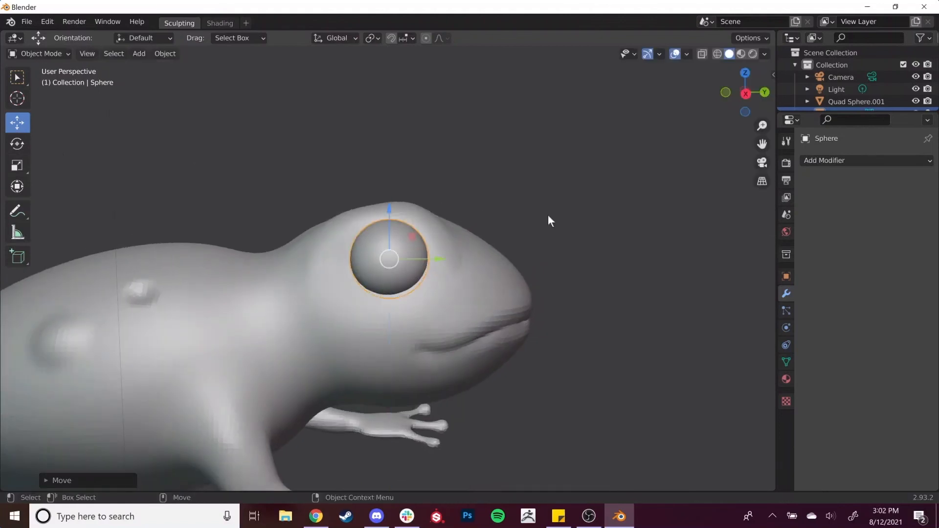
Step: Add a Mirror modifier on the X axis to the eye sphere, using the frog body as the mirror object
{"action": "left_click", "coordinate": [577, 277]}
{"action": "middle_click_drag", "start_coordinate": [576, 272], "coordinate": [470, 280]}
{"action": "key", "text": "ctrl+z"}
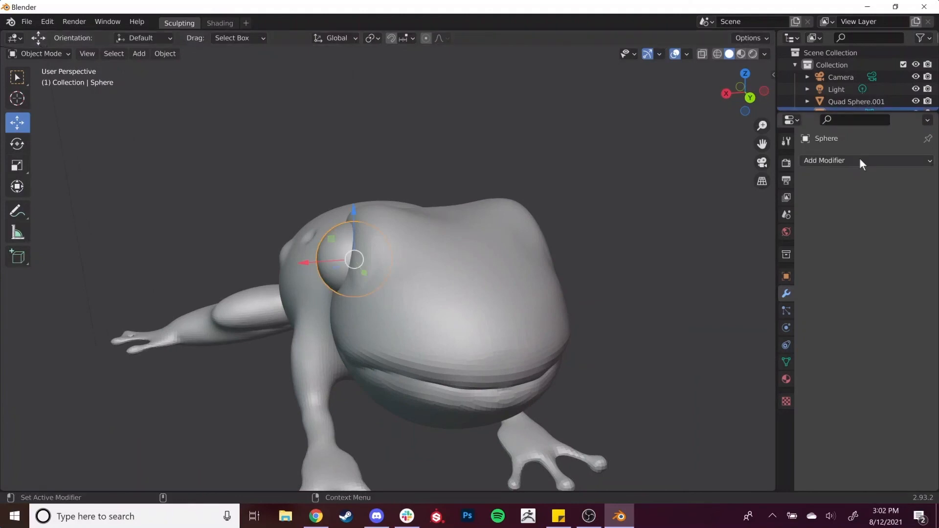
{"action": "left_click", "coordinate": [867, 156]}
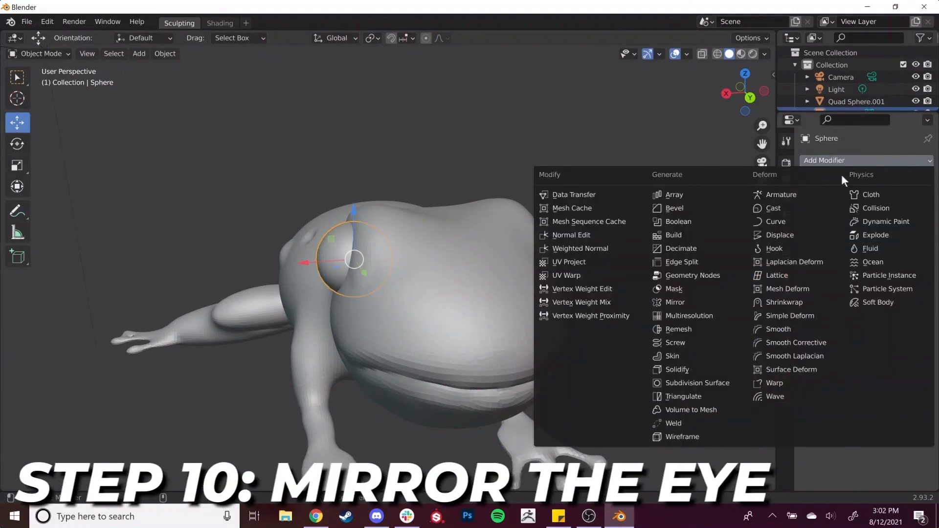
{"action": "left_click", "coordinate": [698, 305]}
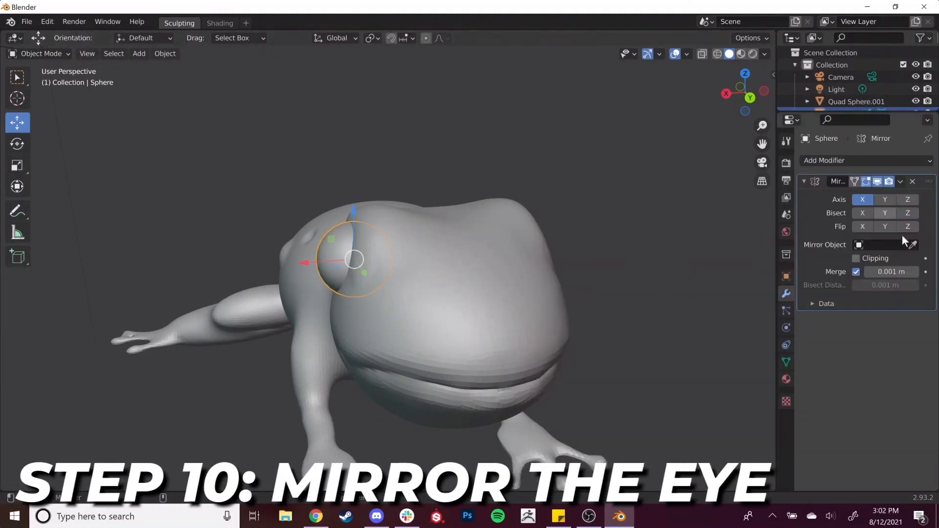
{"action": "left_click", "coordinate": [533, 238]}
Step: Select the frog body, show its material settings and switch the viewport to Material Preview shading
{"action": "middle_click_drag", "start_coordinate": [621, 251], "coordinate": [653, 248]}
{"action": "scroll", "coordinate": [608, 237], "scroll_direction": "down", "scroll_amount": 3}
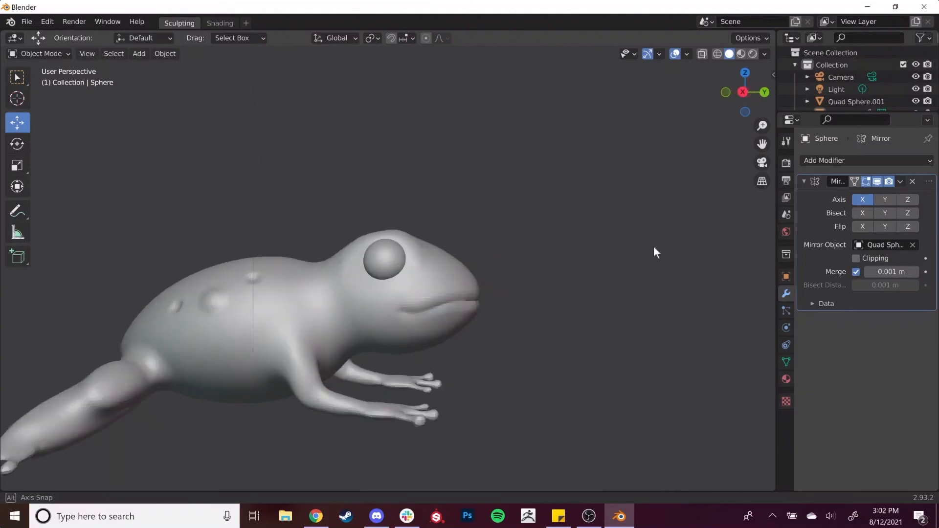
{"action": "middle_click_drag", "start_coordinate": [514, 241], "coordinate": [617, 283]}
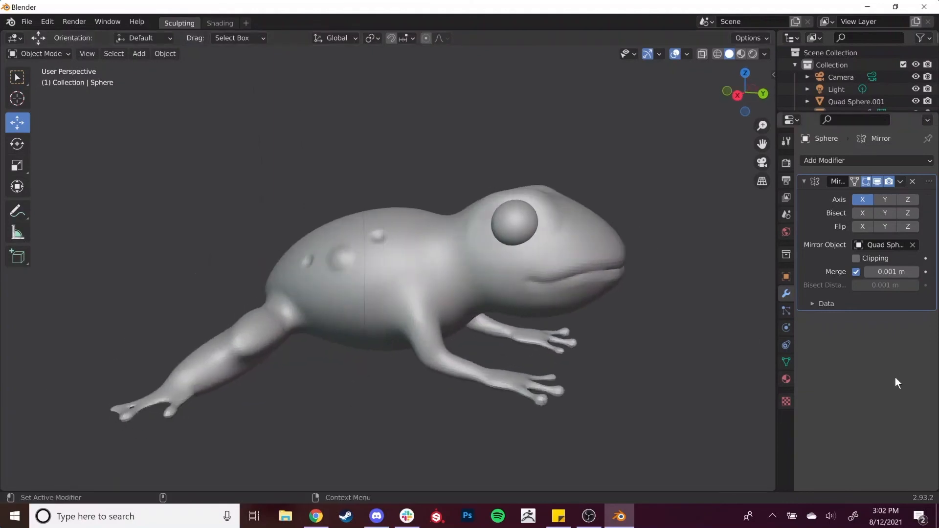
{"action": "left_click", "coordinate": [615, 277]}
{"action": "left_click", "coordinate": [787, 379]}
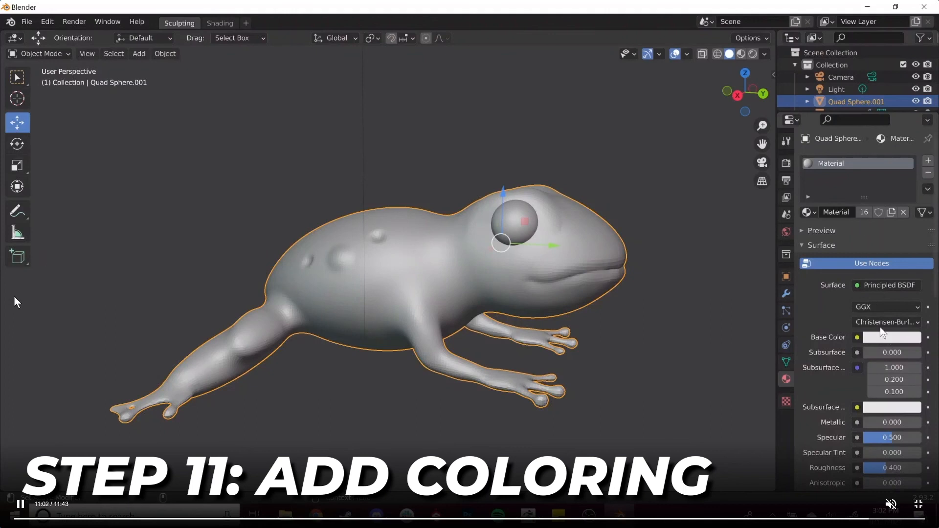
{"action": "left_click", "coordinate": [890, 337]}
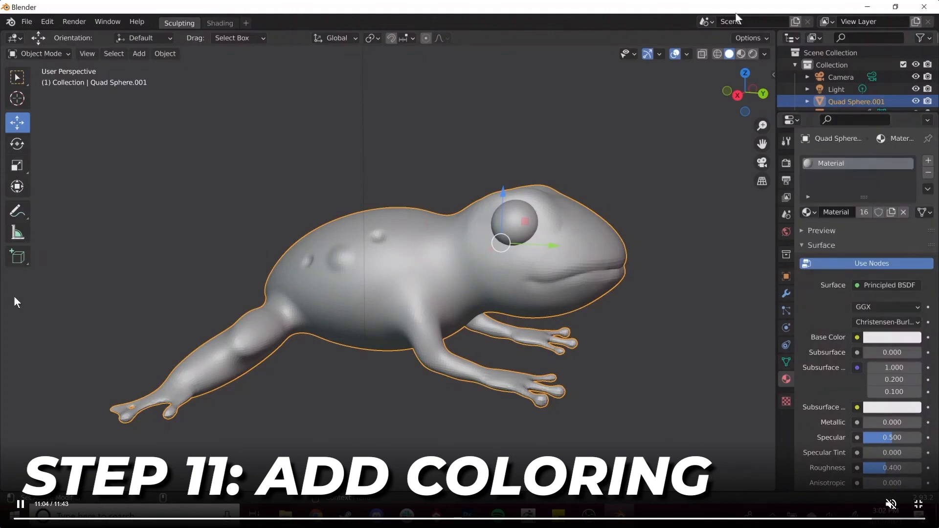
{"action": "left_click", "coordinate": [741, 54]}
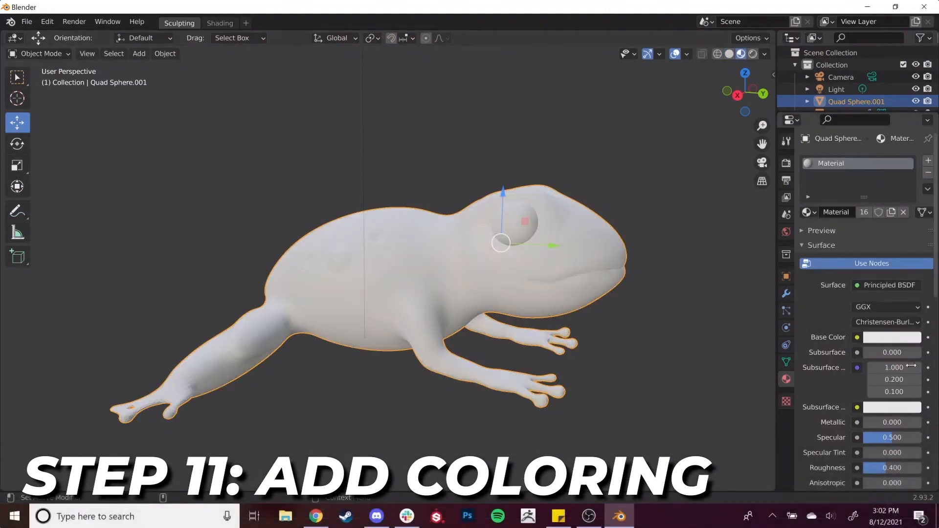
Step: Set the base color of the frog body's material to a bright, slightly softened green
{"action": "left_click", "coordinate": [893, 338]}
{"action": "left_click", "coordinate": [820, 188]}
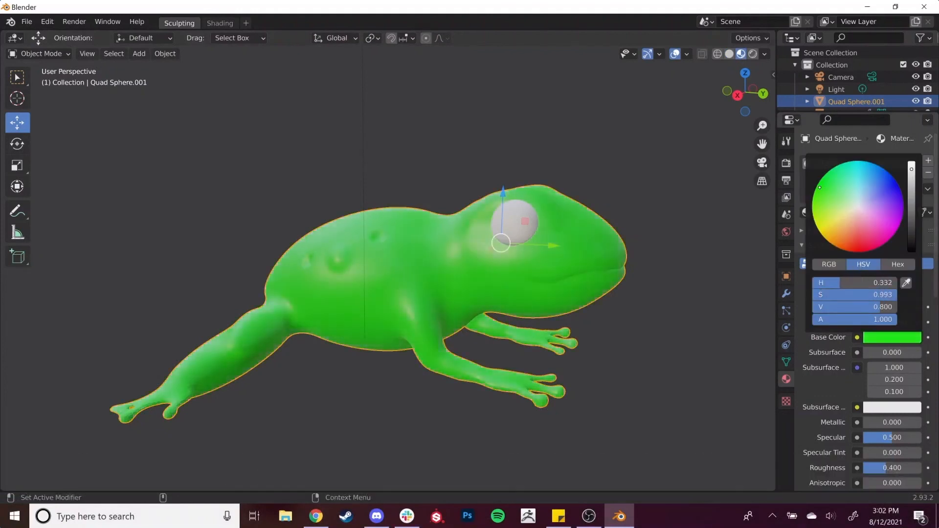
{"action": "left_click_drag", "start_coordinate": [826, 195], "coordinate": [833, 192]}
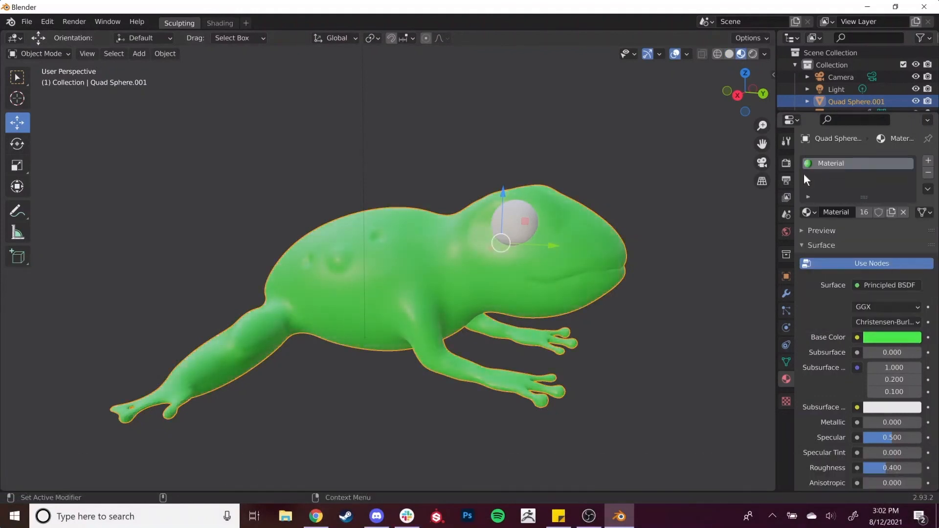
Step: Select the eye sphere and check the colored frog with its eyes from several angles
{"action": "scroll", "coordinate": [734, 189], "scroll_direction": "up", "scroll_amount": 4}
{"action": "scroll", "coordinate": [705, 177], "scroll_direction": "down", "scroll_amount": 2}
{"action": "middle_click_drag", "start_coordinate": [674, 161], "coordinate": [540, 227]}
{"action": "left_click", "coordinate": [540, 227]}
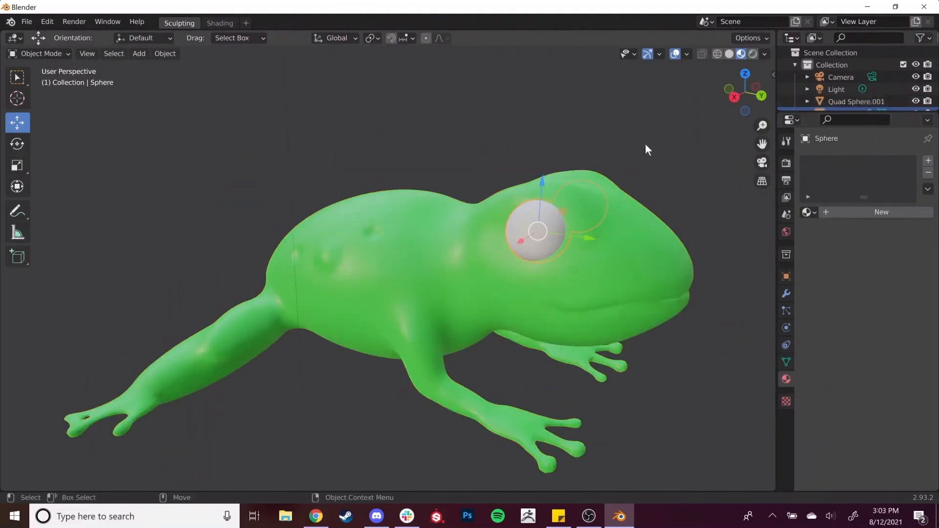
{"action": "middle_click_drag", "start_coordinate": [694, 222], "coordinate": [700, 197]}
{"action": "scroll", "coordinate": [700, 197], "scroll_direction": "down", "scroll_amount": 4}
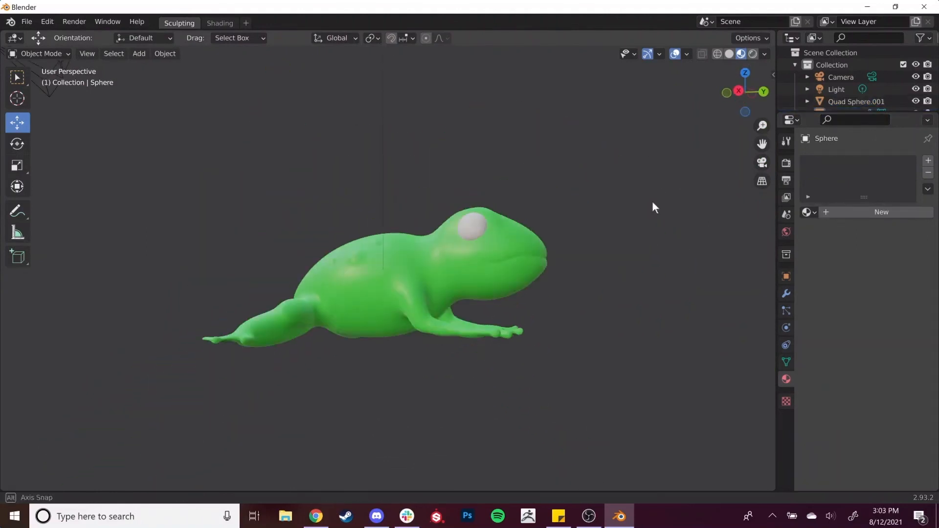
{"action": "middle_click_drag", "start_coordinate": [579, 220], "coordinate": [680, 218]}
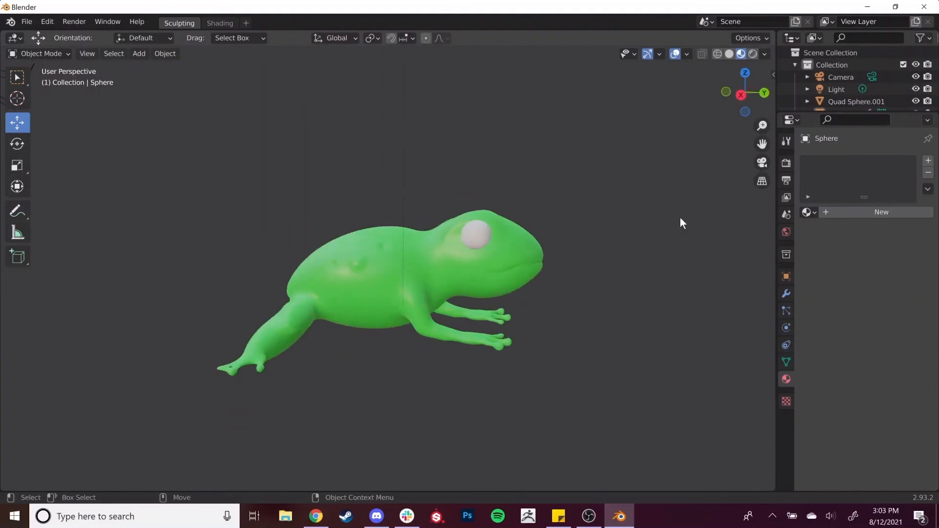